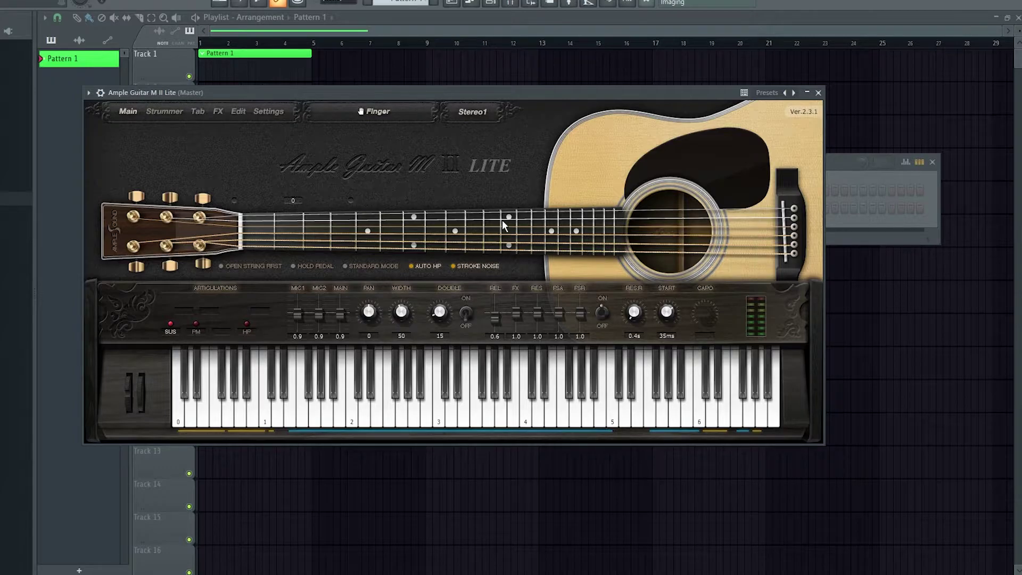
Look over the Main and Strummer pages of the Ample Guitar M II Lite instrument
click(831, 165)
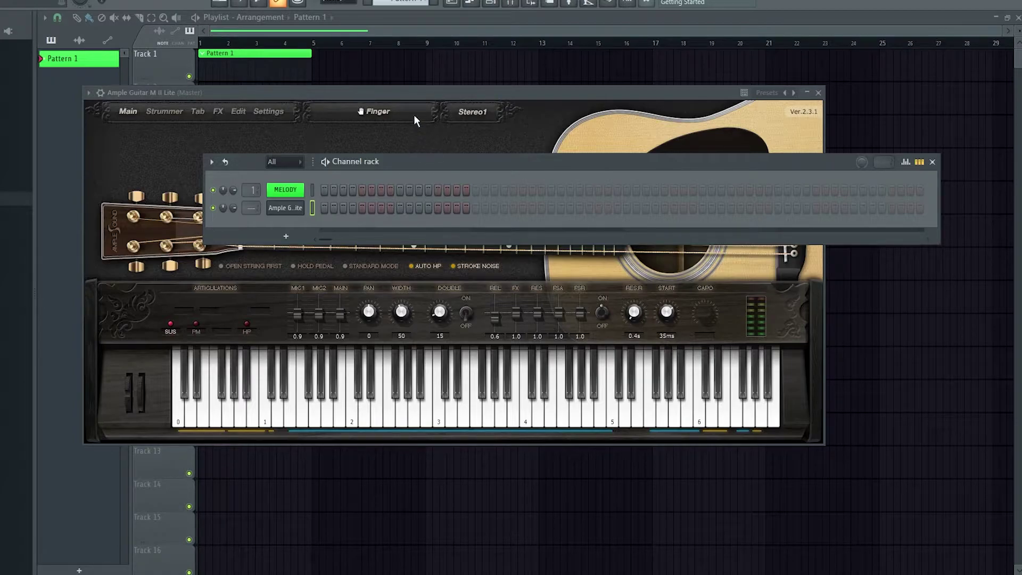
click(407, 91)
click(829, 166)
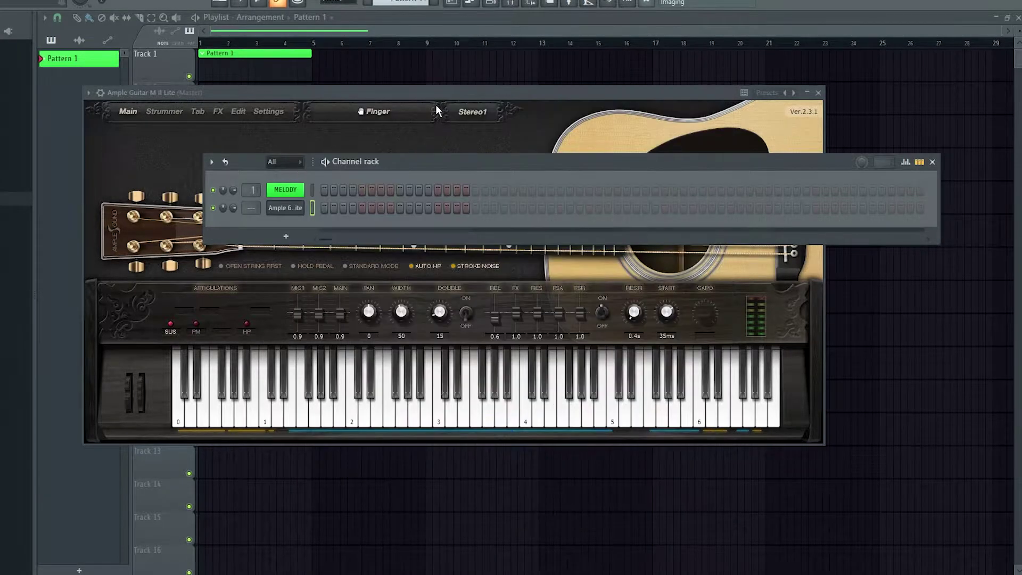
click(431, 92)
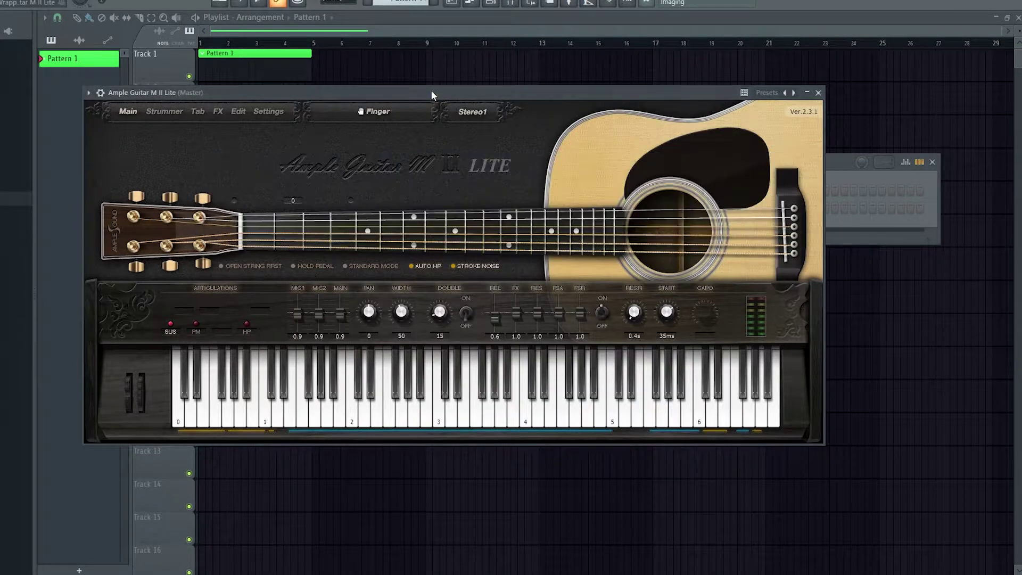
click(164, 114)
click(127, 112)
click(174, 109)
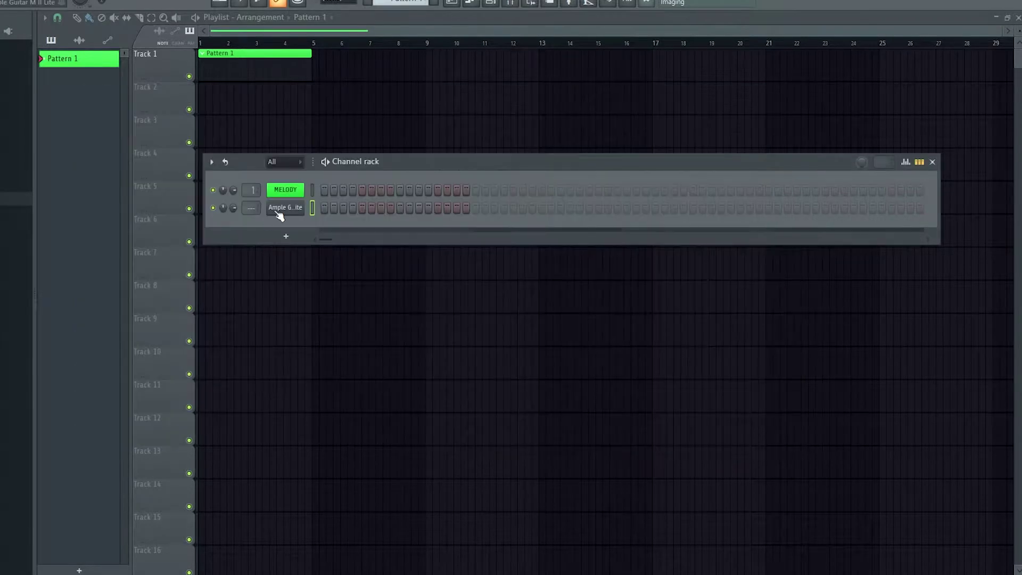
Open the piano roll of the Ample Guitar channel and set its snap to Bar
right_click(287, 211)
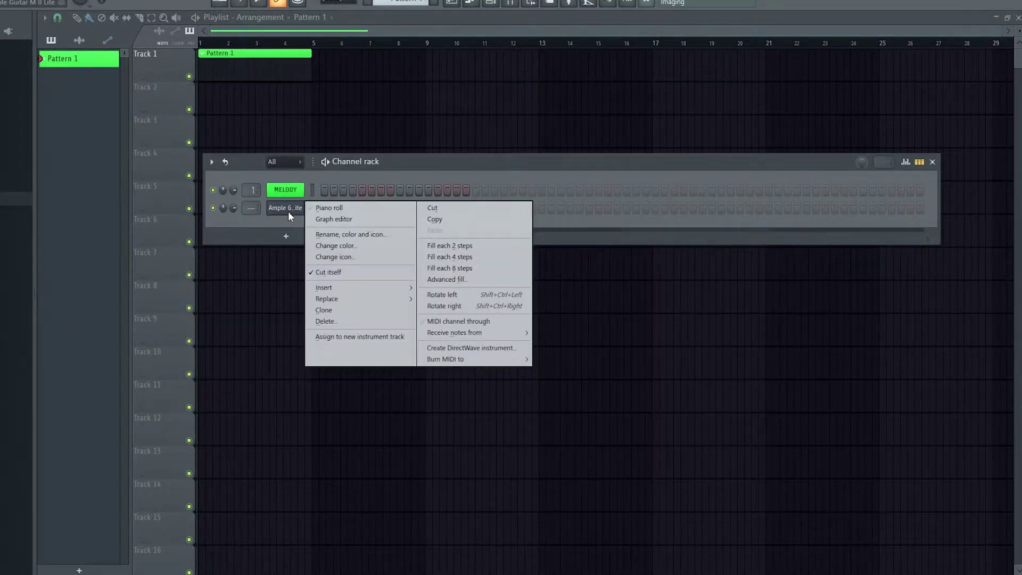
click(332, 207)
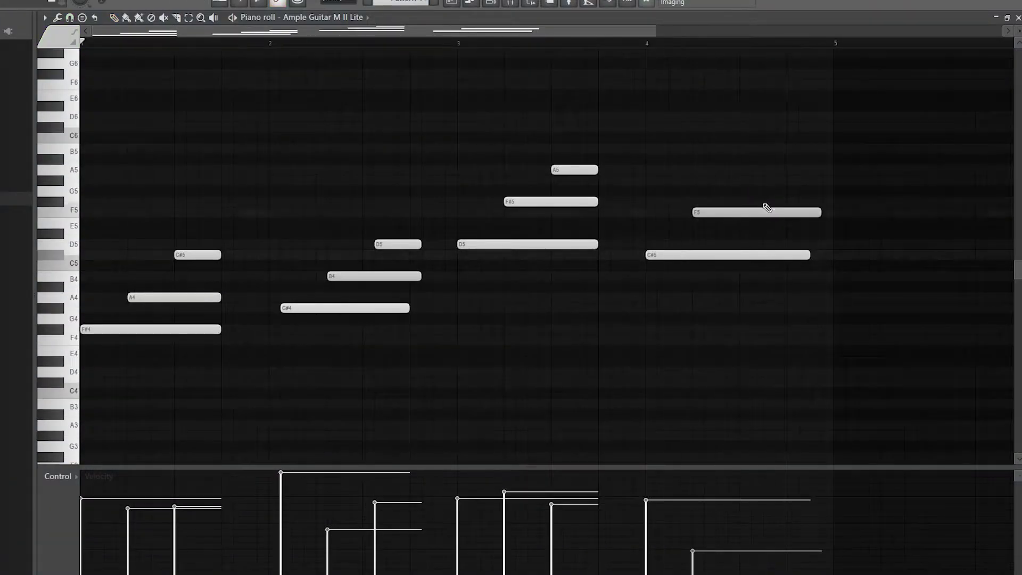
click(69, 18)
click(89, 197)
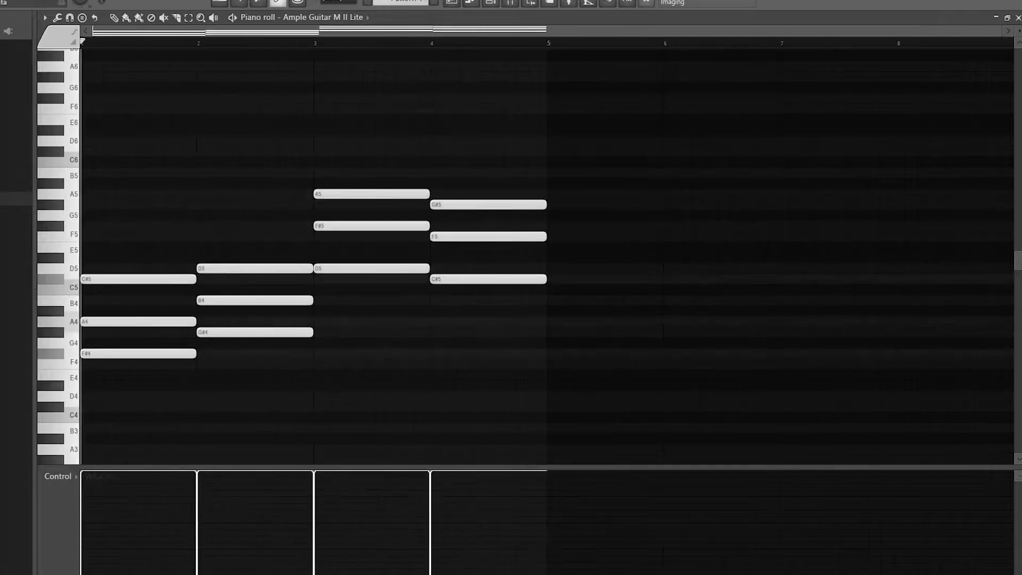
Lower the velocity of all chord notes slightly and strum them using the Strumizer with Preserve end enabled
key(ctrl+a)
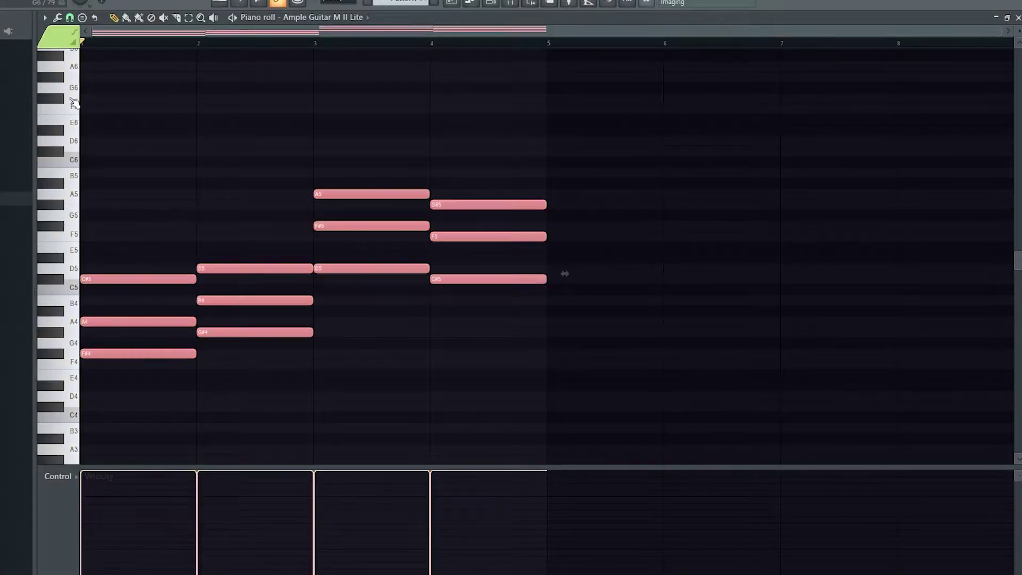
scroll(298, 178, down, 4)
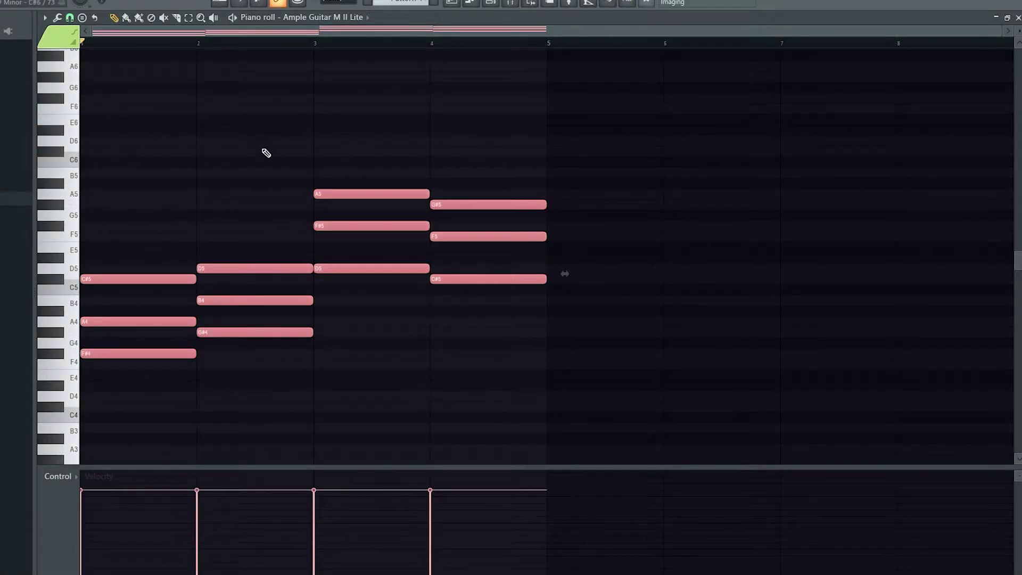
click(288, 140)
right_click(287, 139)
key(alt+s)
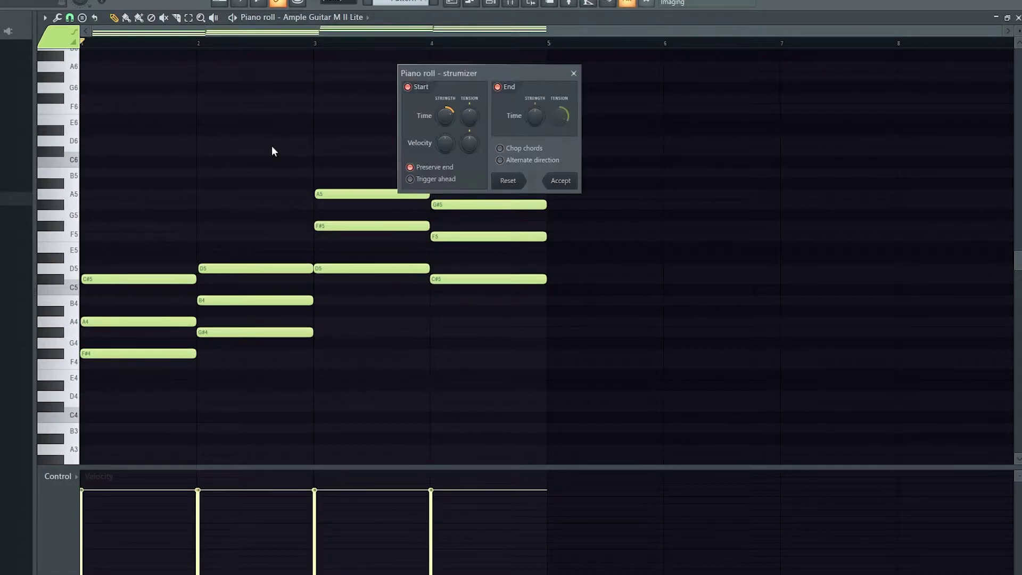
click(577, 180)
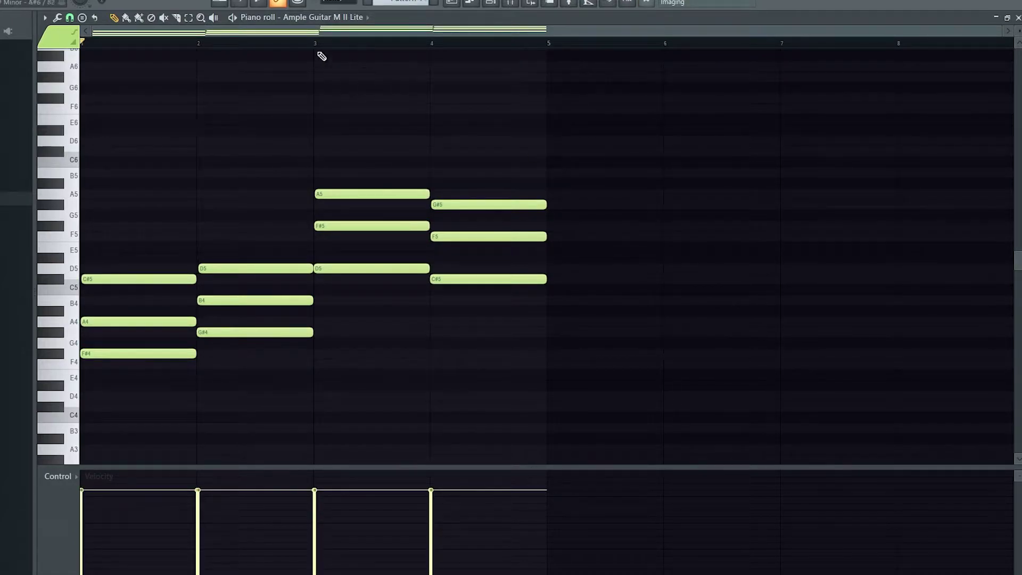
Set the piano roll snap to 1/4 beat and play back the strummed chords
click(69, 17)
click(94, 163)
key(space)
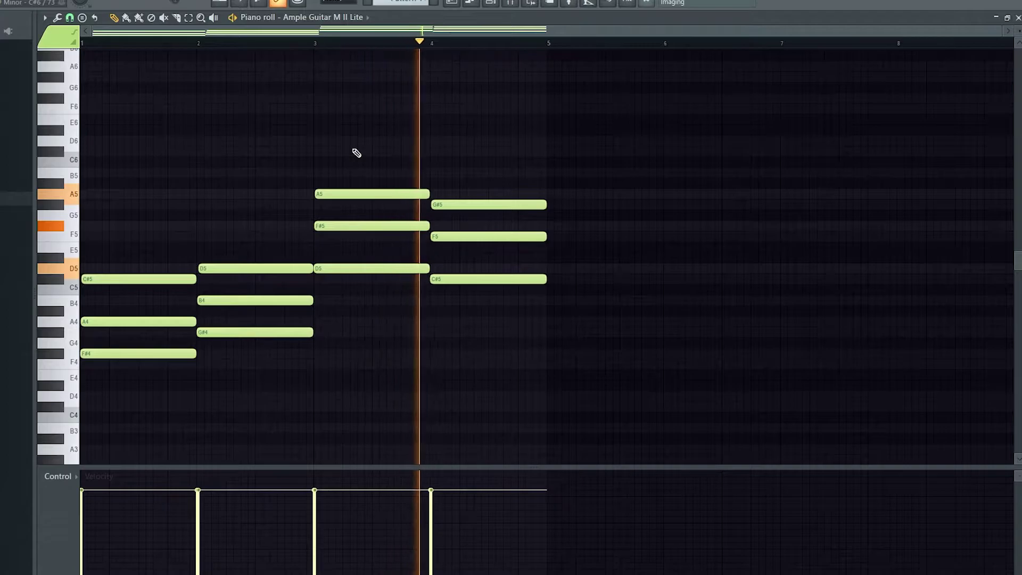
key(space)
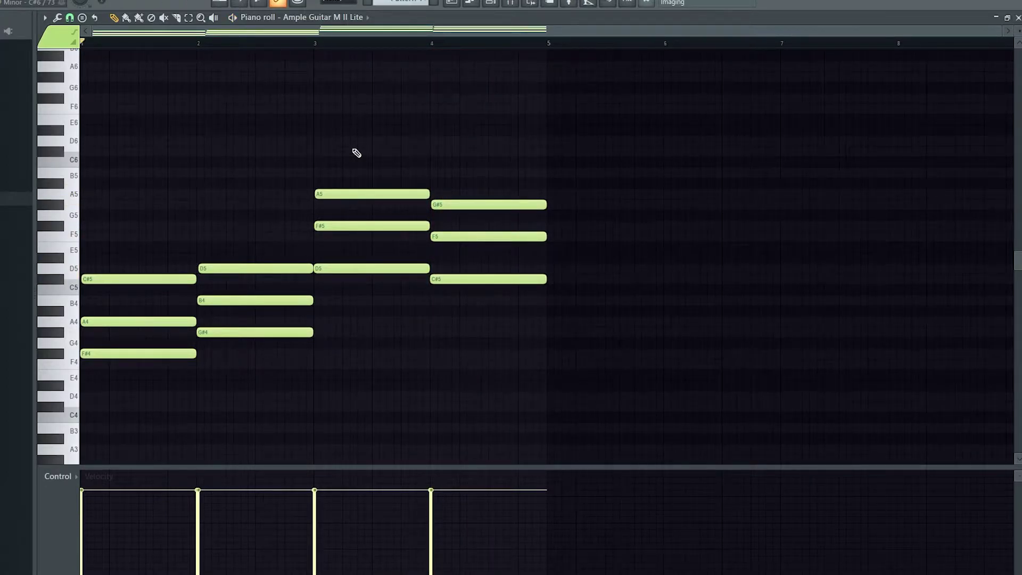
Open the MELODY channel's notes in the piano roll and set the snap to 1/3 beat
click(492, 3)
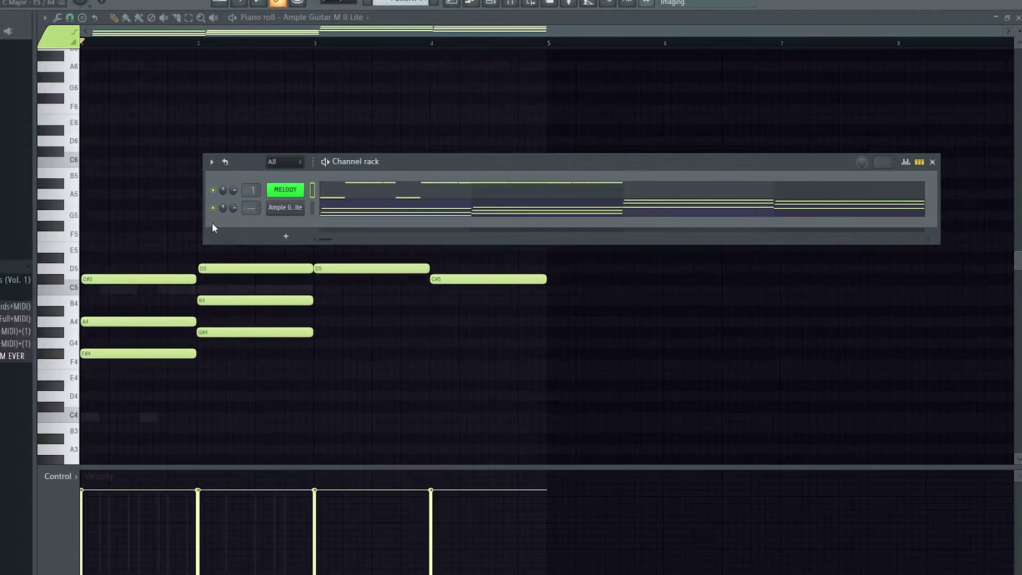
click(345, 193)
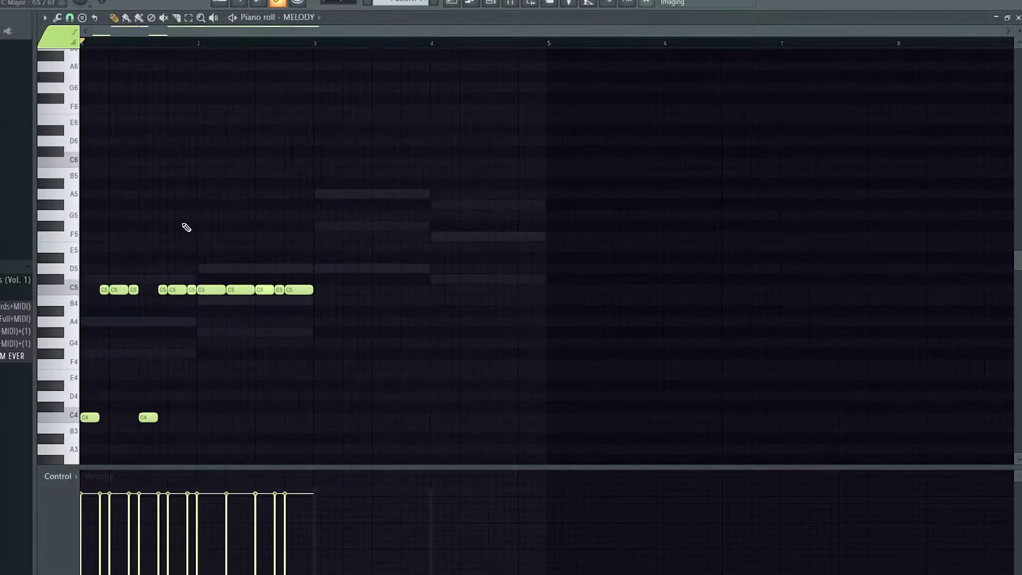
scroll(102, 383, up, 3)
drag(249, 32, 184, 36)
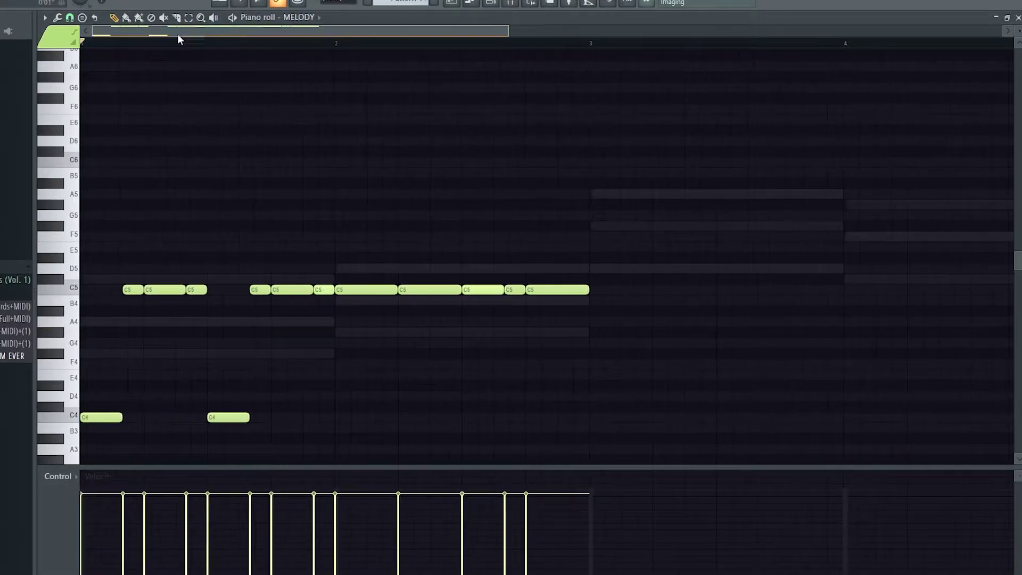
drag(86, 197, 125, 201)
click(70, 17)
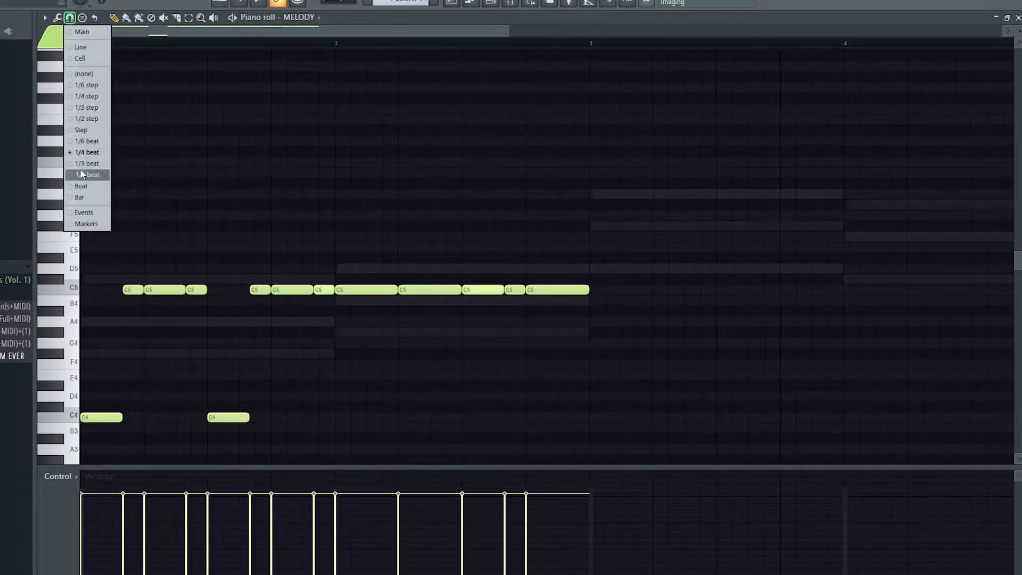
click(87, 172)
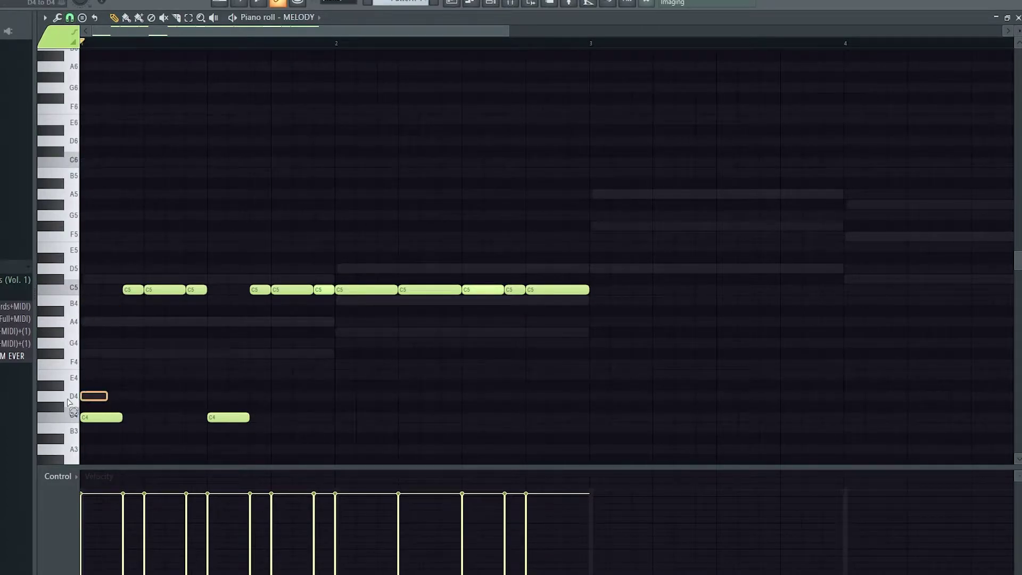
Mute the Ample Guitar channel and play the MELODY rhythm pattern on its own
scroll(128, 298, up, 4)
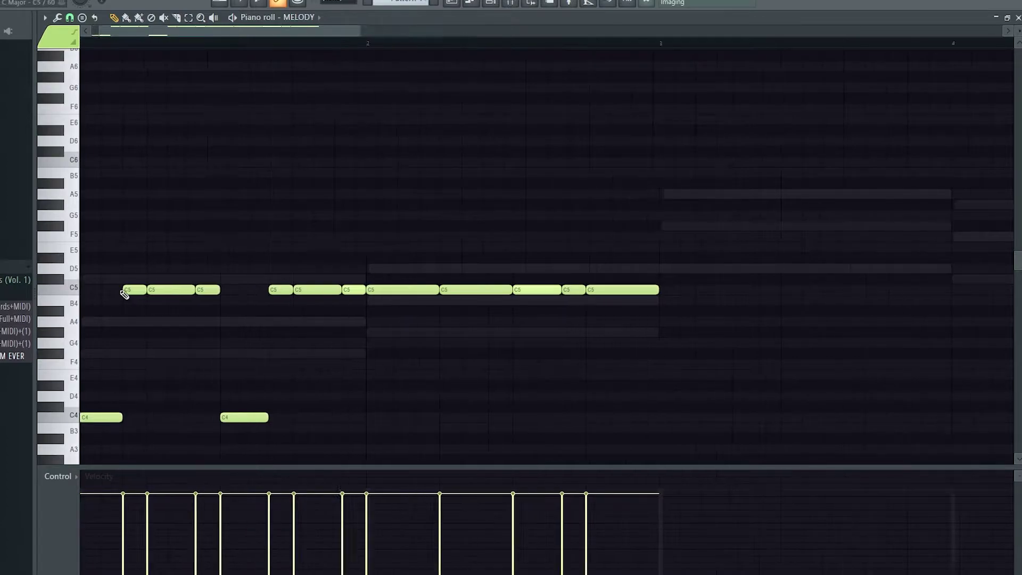
scroll(247, 315, down, 5)
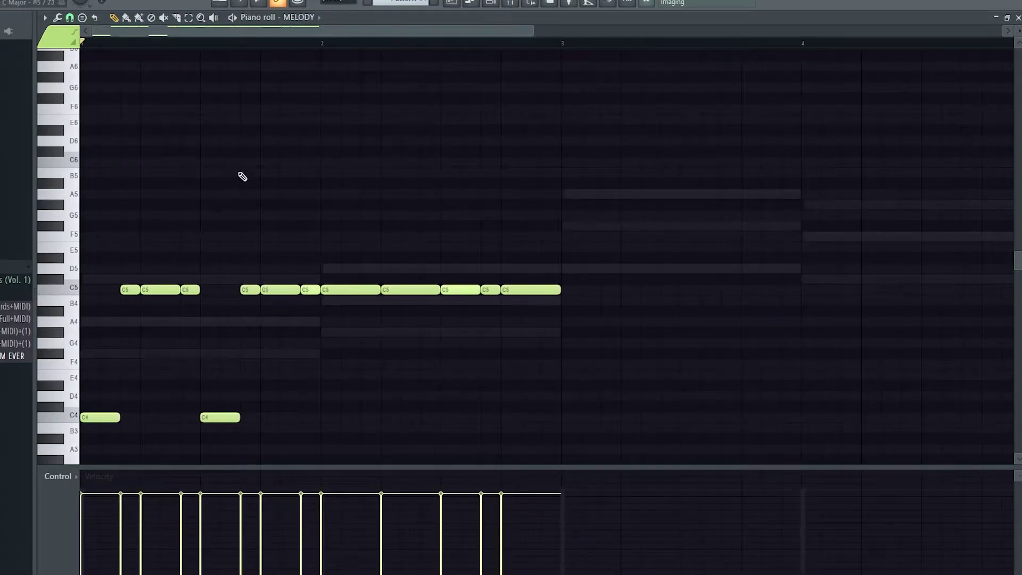
scroll(267, 163, down, 2)
scroll(267, 163, down, 1)
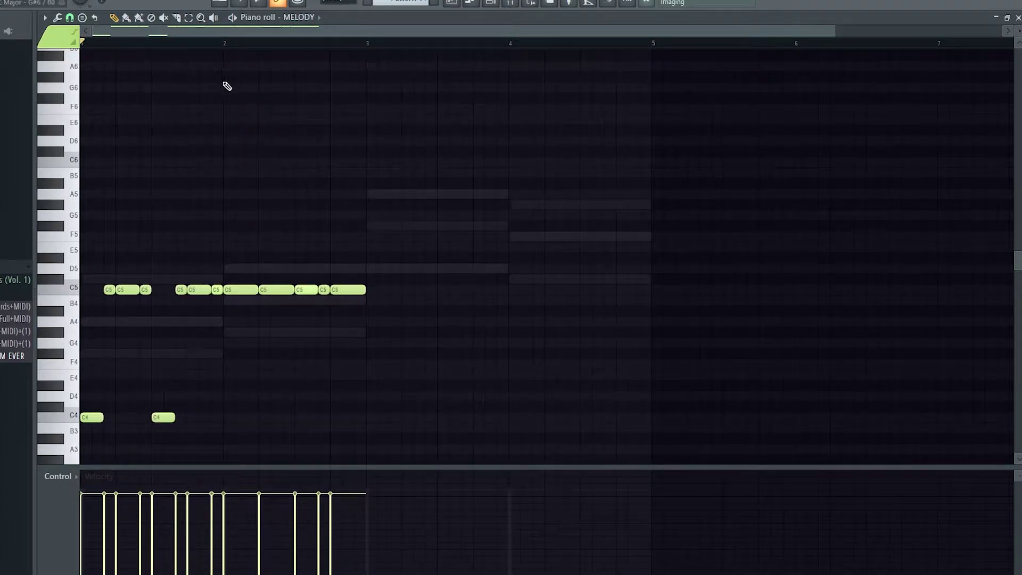
click(490, 7)
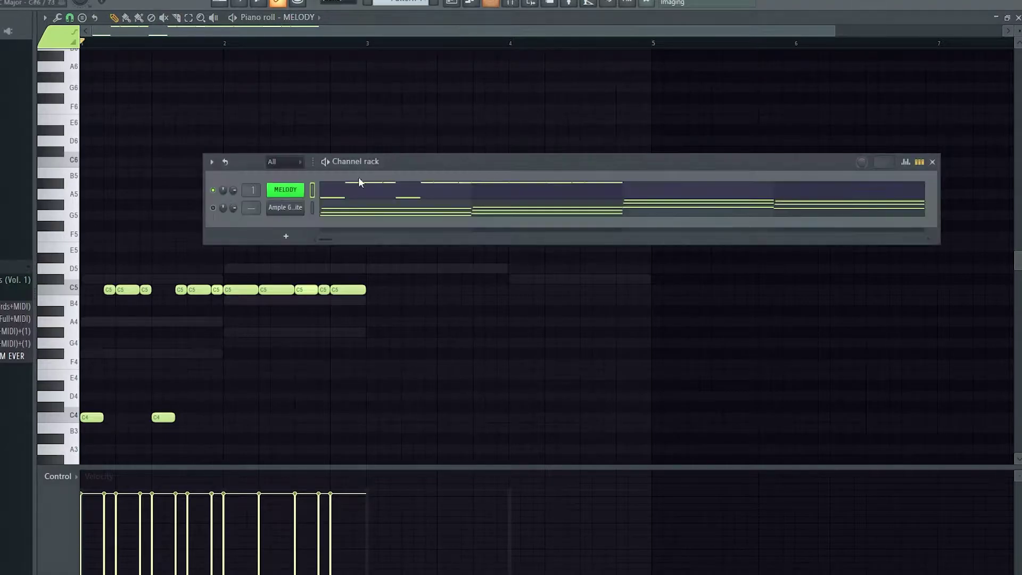
click(423, 36)
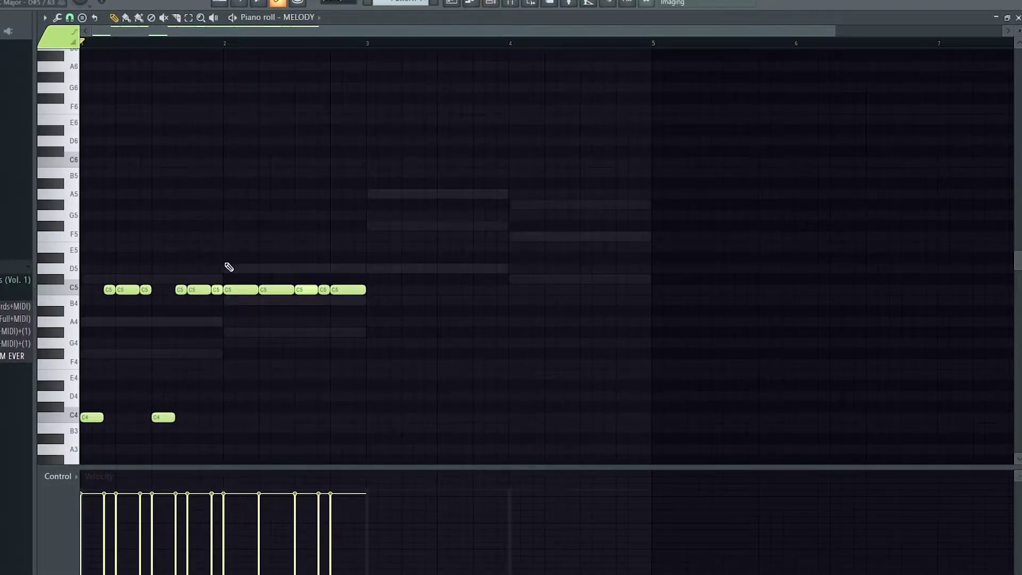
scroll(282, 295, down, 3)
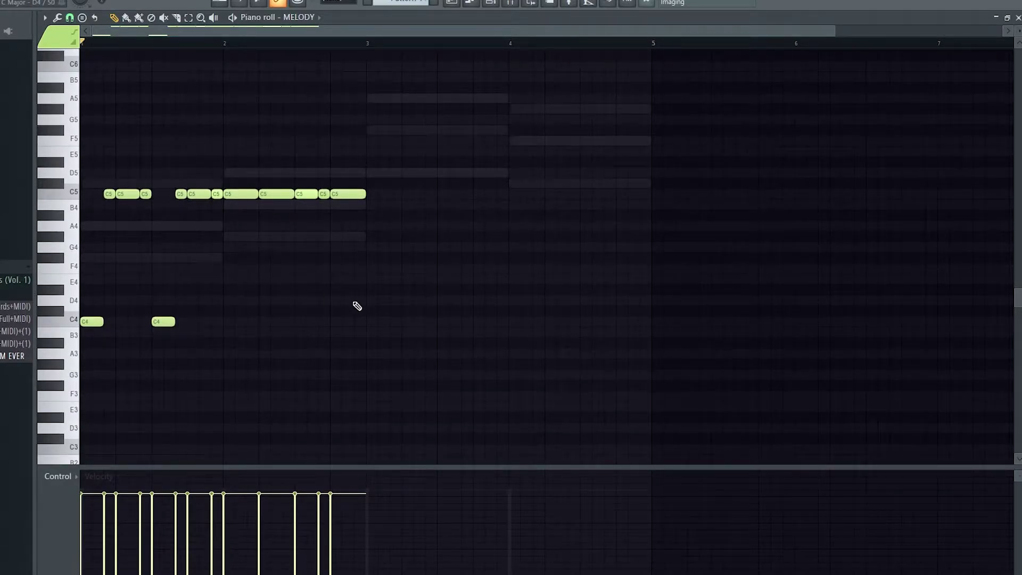
key(space)
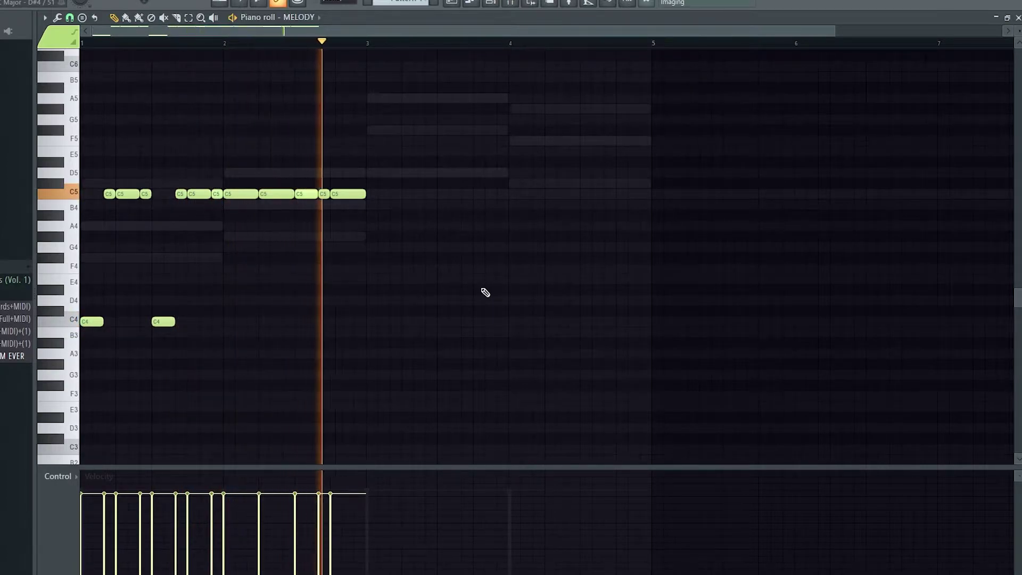
key(space)
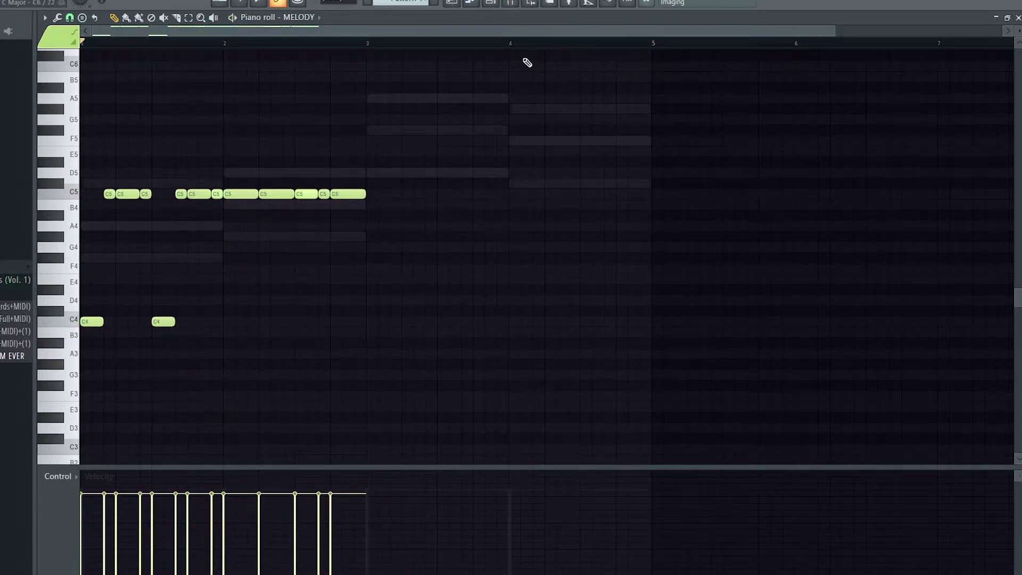
In the Ample Guitar piano roll, shift the first chord's A4 and C#5 to the melody's second and third note starts and quantize the notes
click(491, 3)
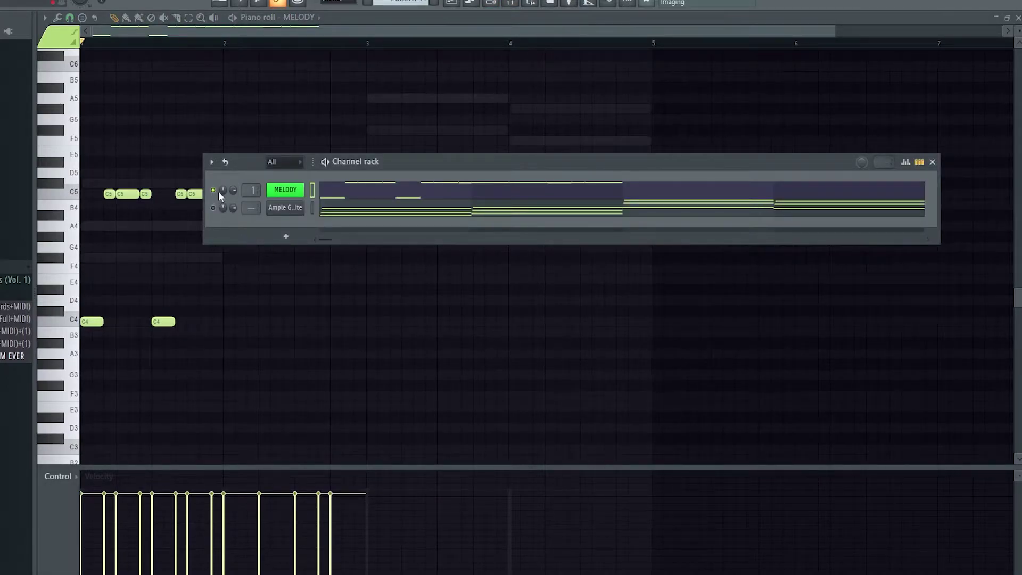
click(388, 211)
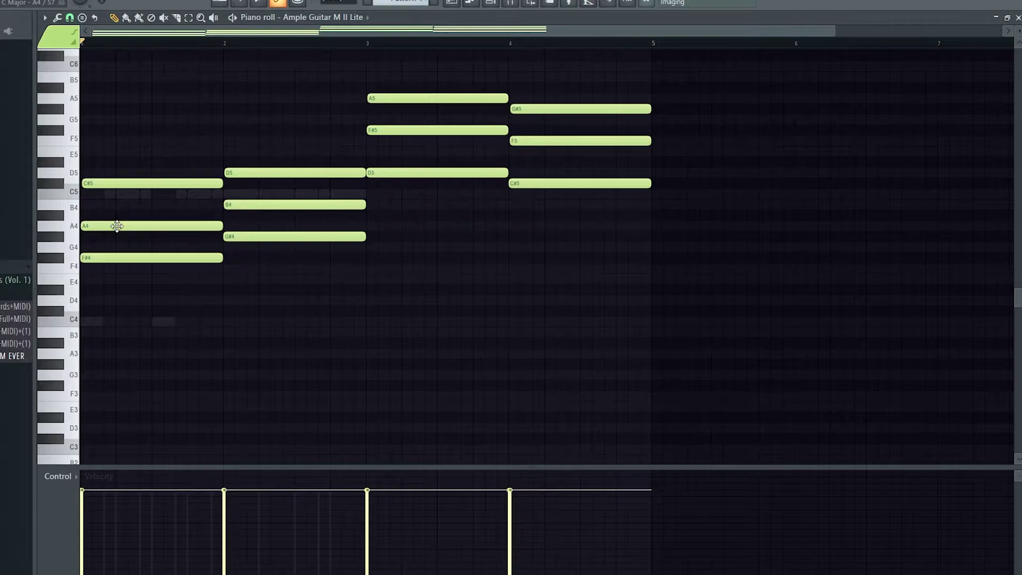
drag(117, 227, 132, 230)
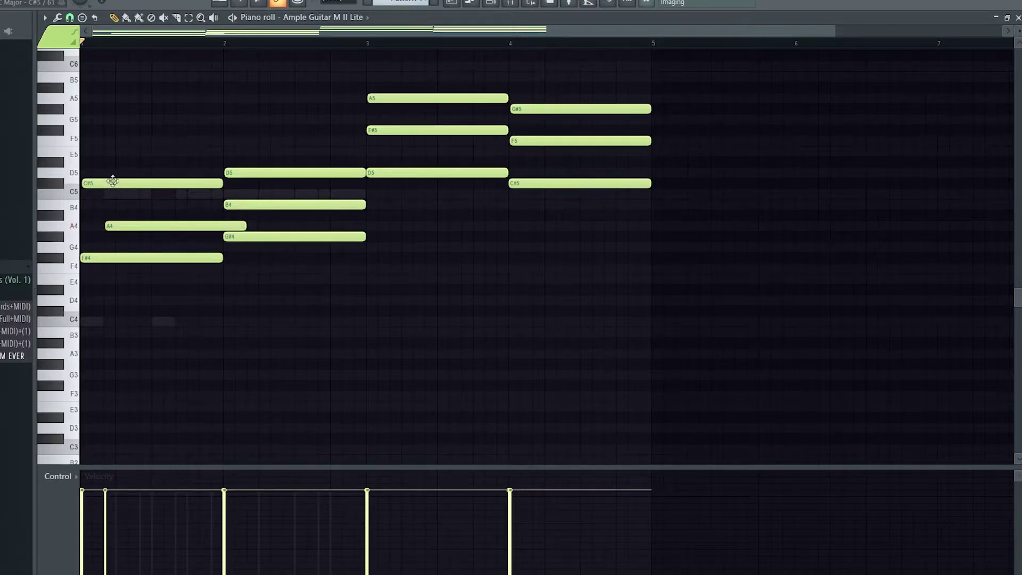
drag(113, 181, 158, 178)
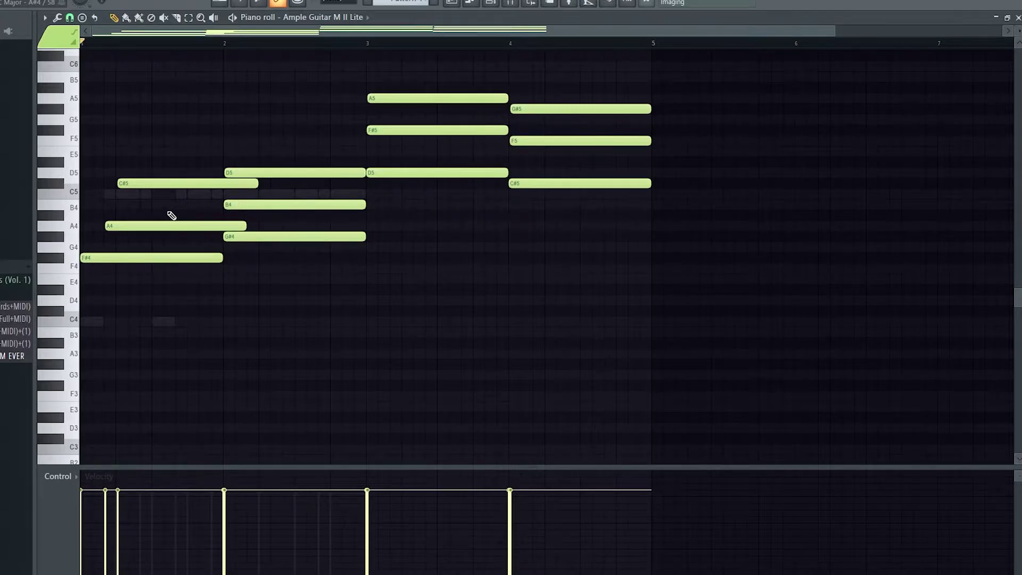
key(ctrl+q)
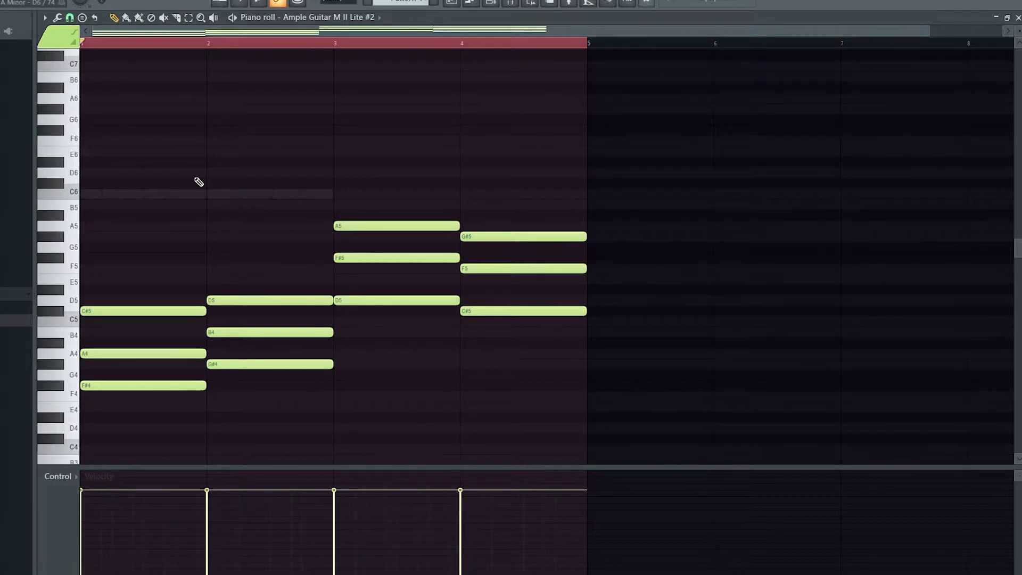
drag(395, 288, 416, 158)
key(ctrl+Down)
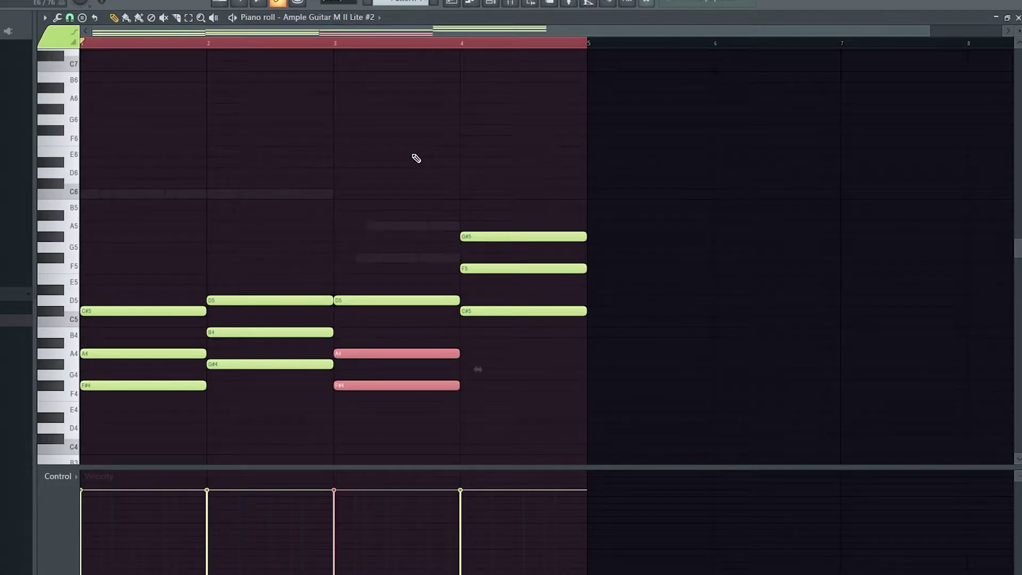
key(ctrl+Up)
click(420, 141)
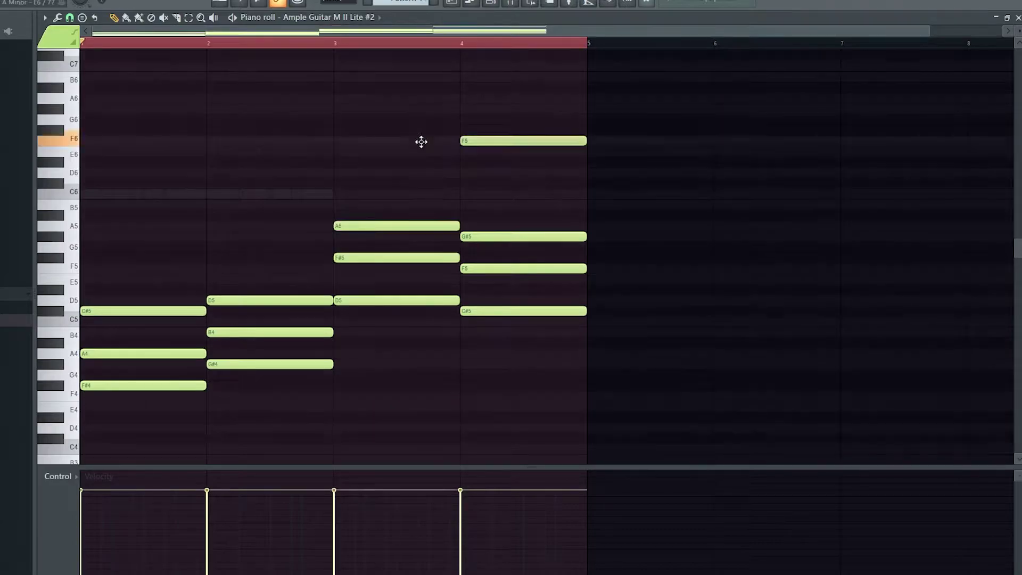
right_click(479, 143)
Open the first Ample Guitar channel's picked chord notes in the piano roll
click(490, 4)
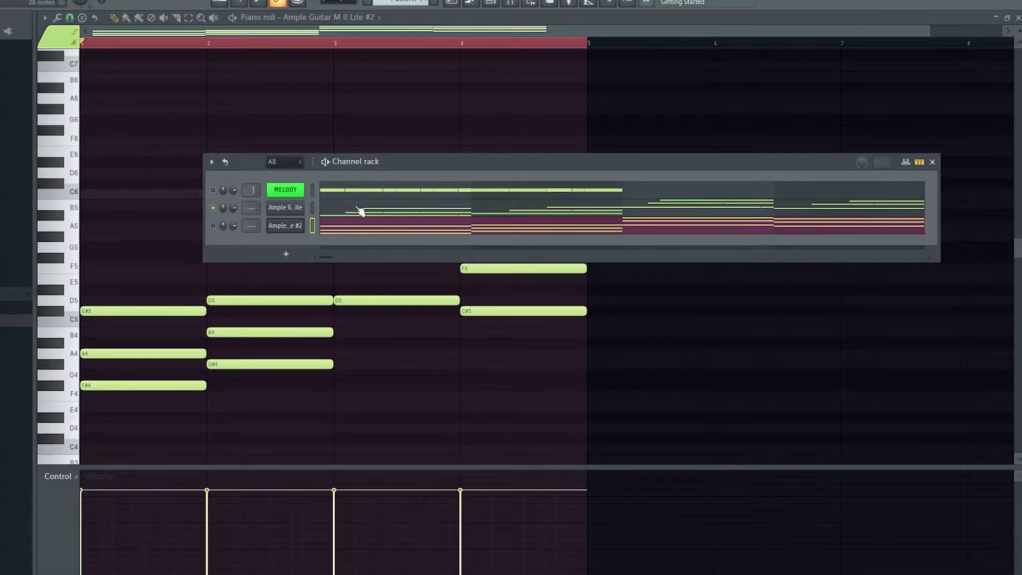
click(358, 208)
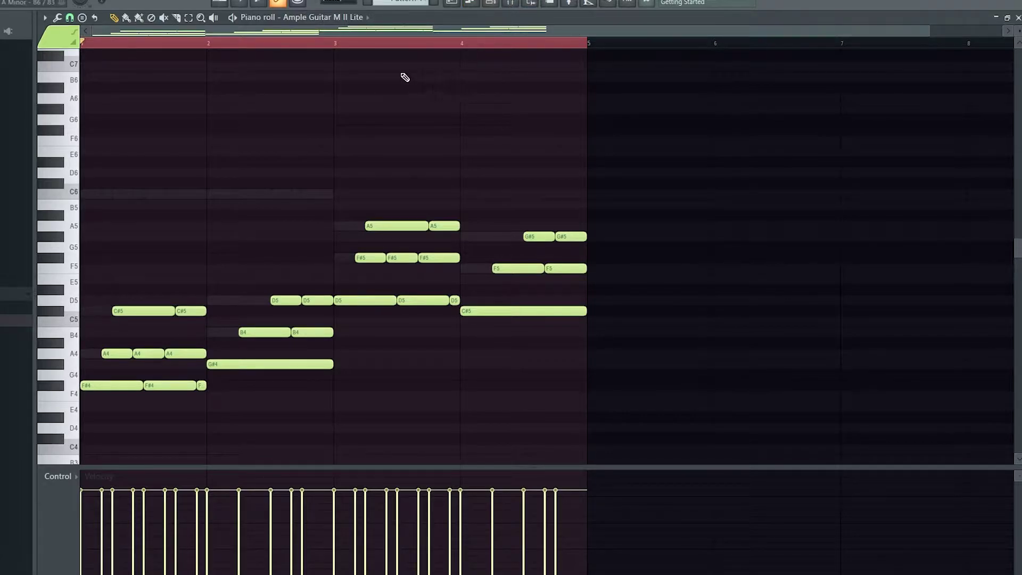
Play the first Ample Guitar channel's picked notes, and solo the MELODY channel and play its rhythm for comparison
key(space)
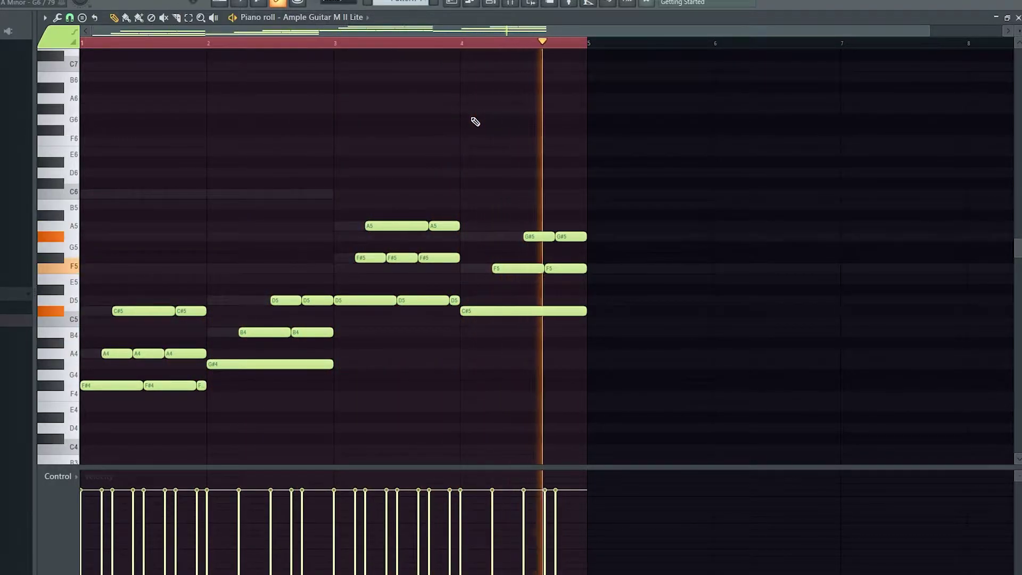
key(space)
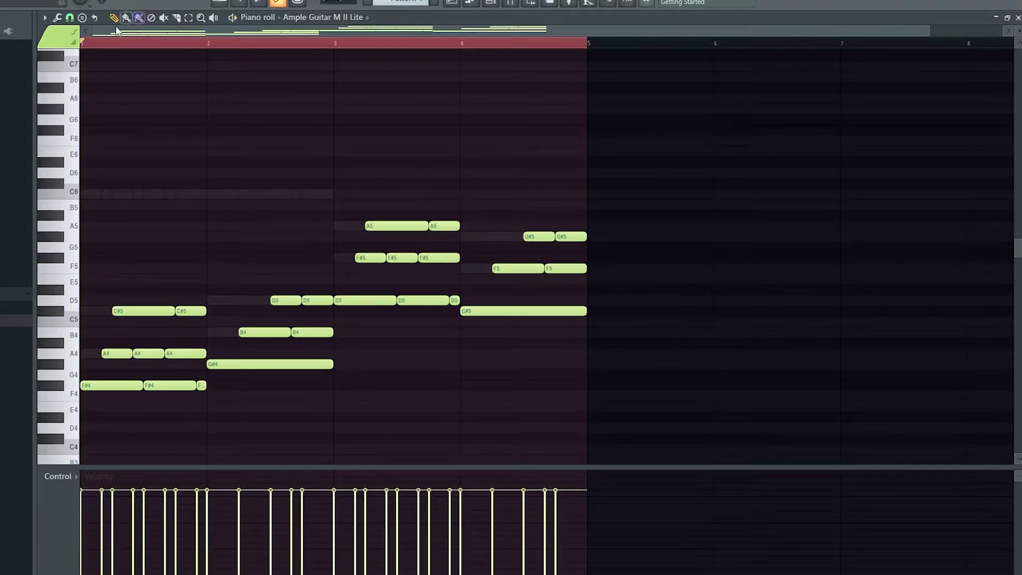
click(488, 4)
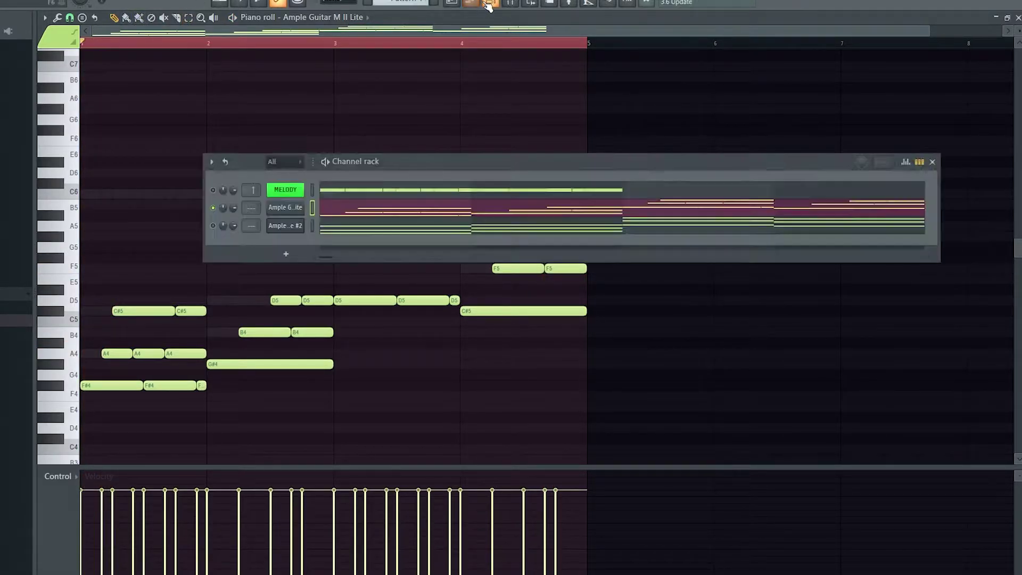
right_click(213, 189)
click(235, 196)
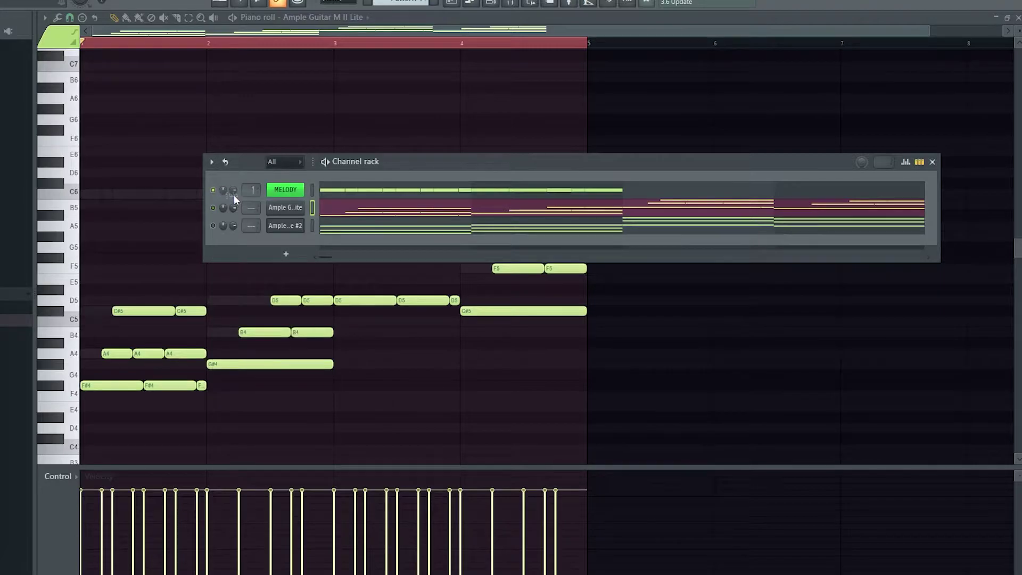
click(371, 193)
key(space)
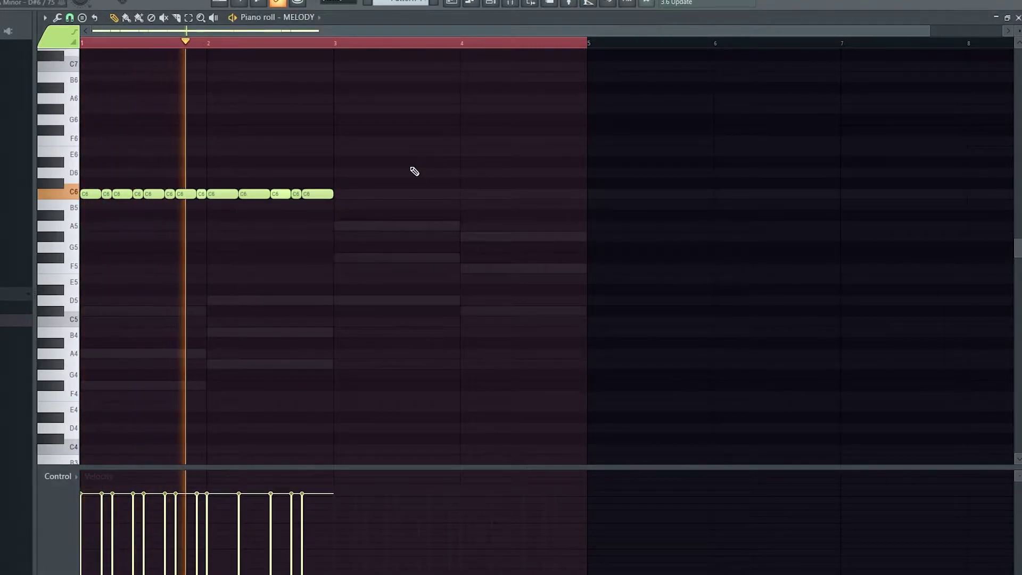
key(space)
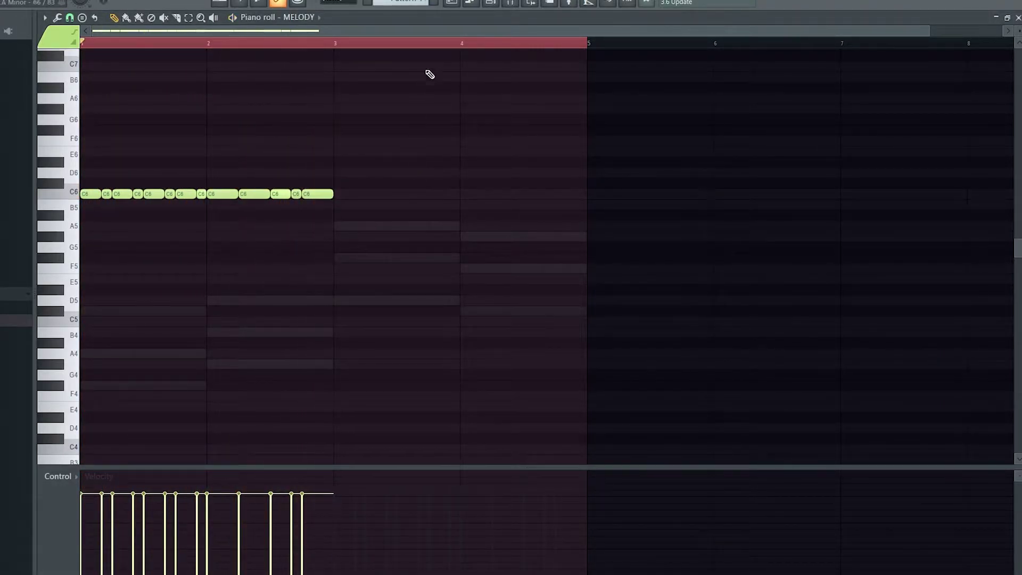
Open the Ample Guitar #2 channel's picked notes, select the two A4 notes in bar 3 to examine them, and play the pattern
key(F6)
click(410, 216)
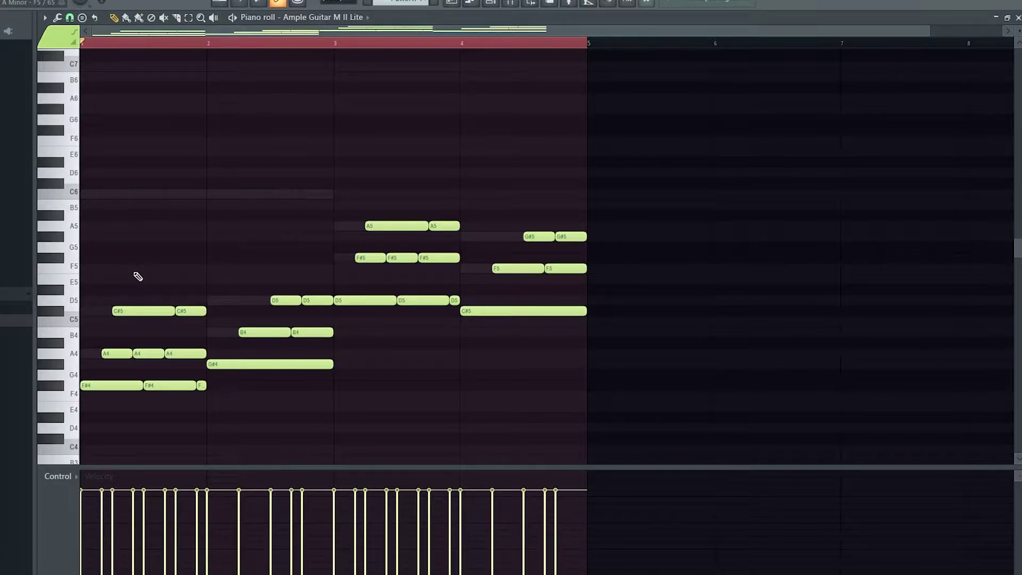
click(471, 4)
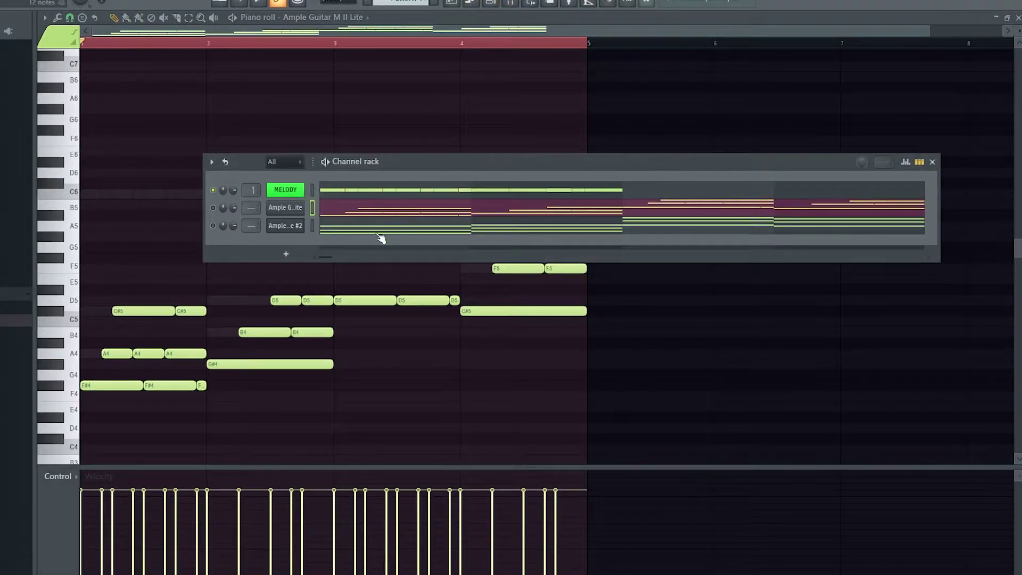
click(380, 233)
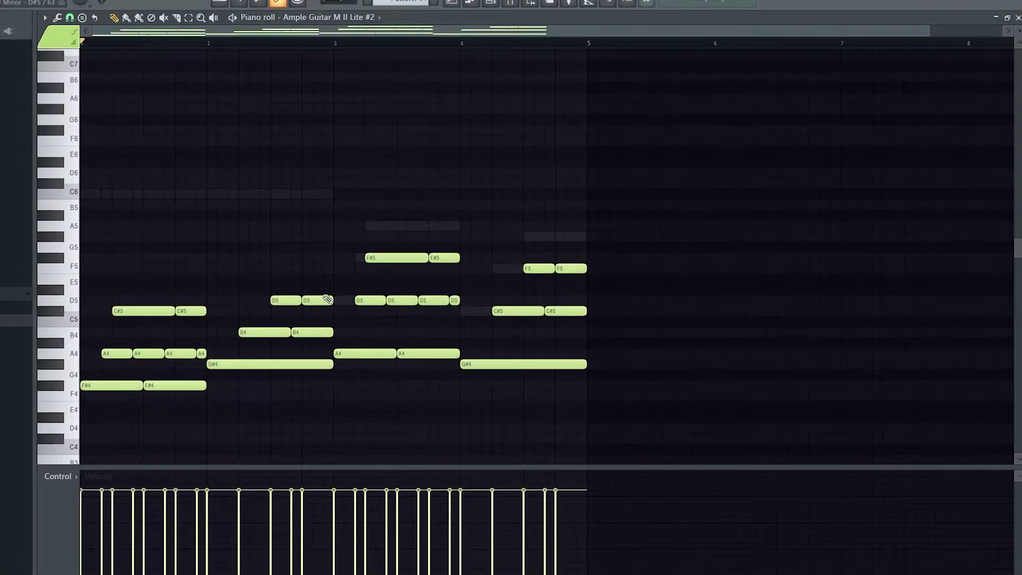
drag(342, 339, 415, 361)
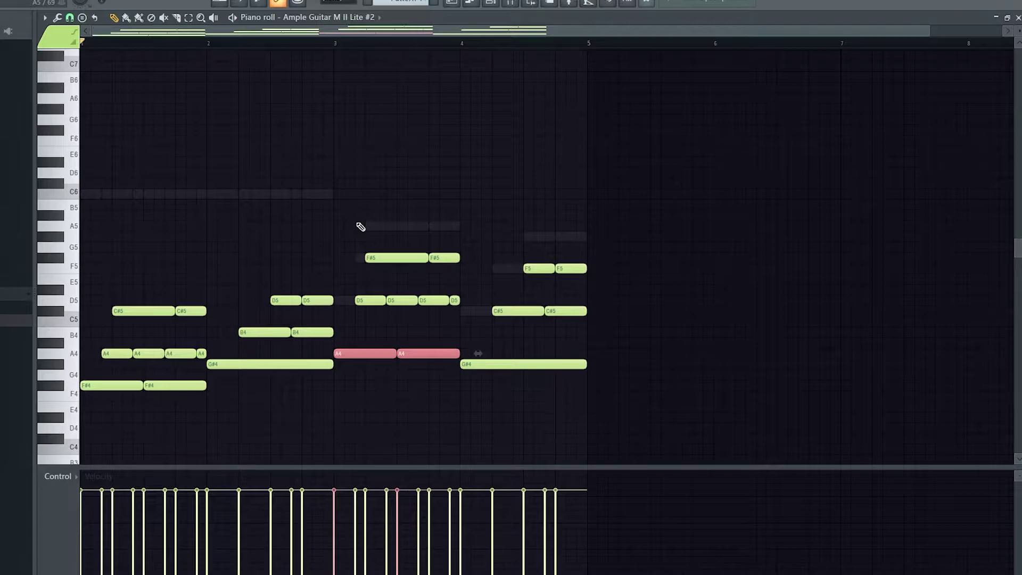
click(390, 262)
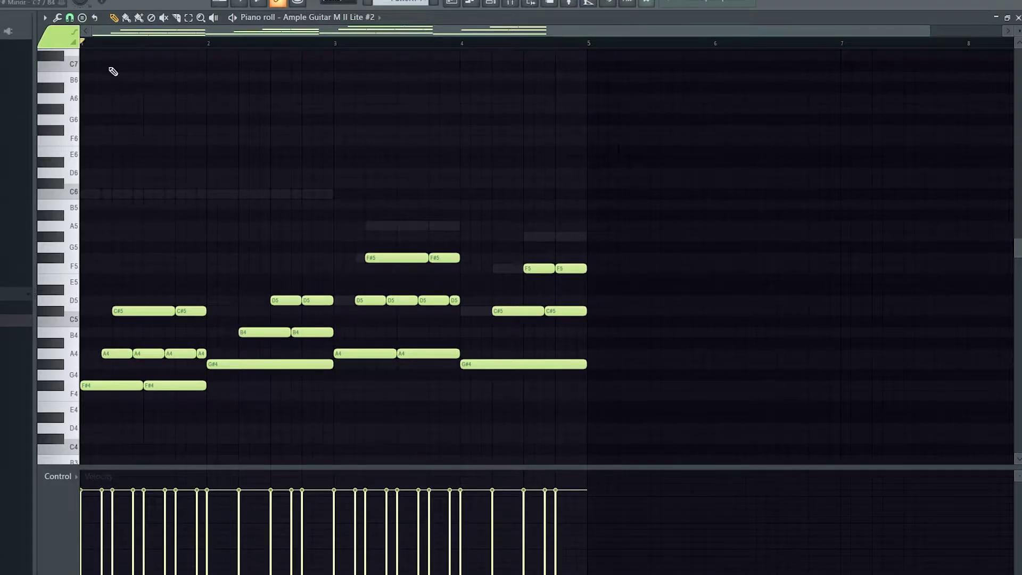
key(space)
Clone the Ample Guitar #2 channel and open the new channel's empty piano roll
key(F6)
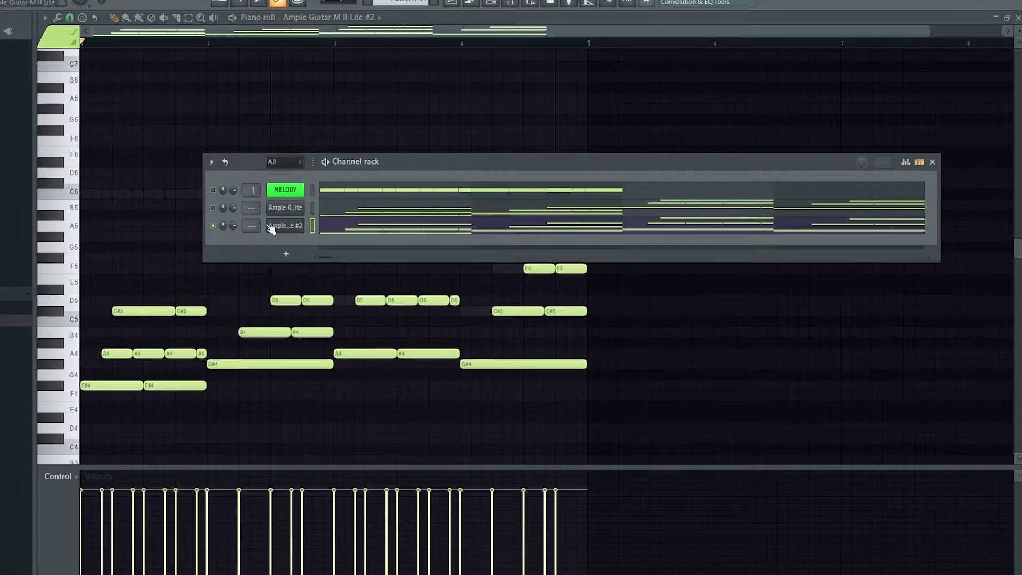
right_click(295, 227)
click(353, 328)
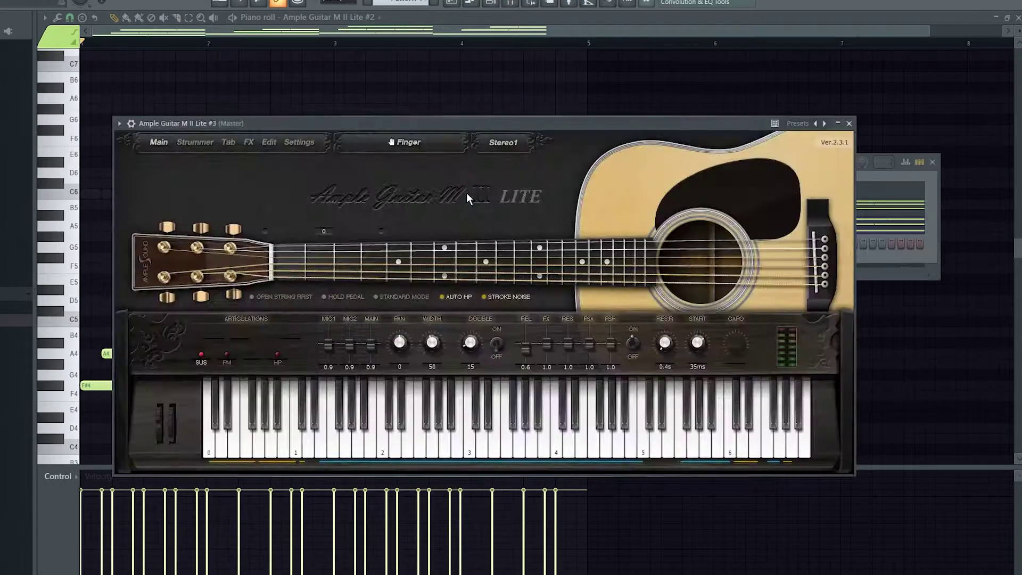
click(872, 188)
click(498, 3)
right_click(288, 244)
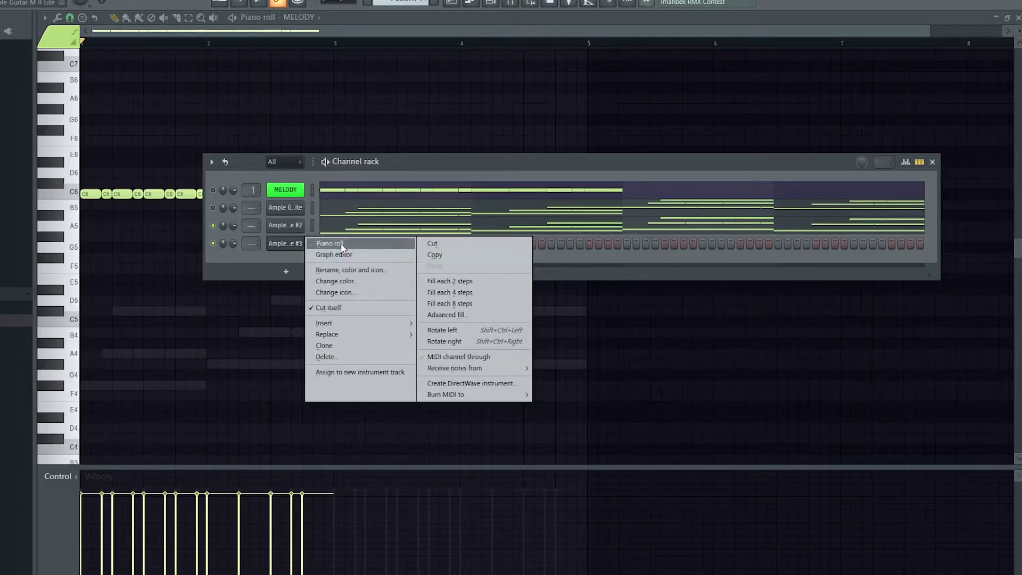
click(333, 242)
Inspect chord 2 (G# dim) and its position setting in the Ample Guitar #4 strummer
click(498, 4)
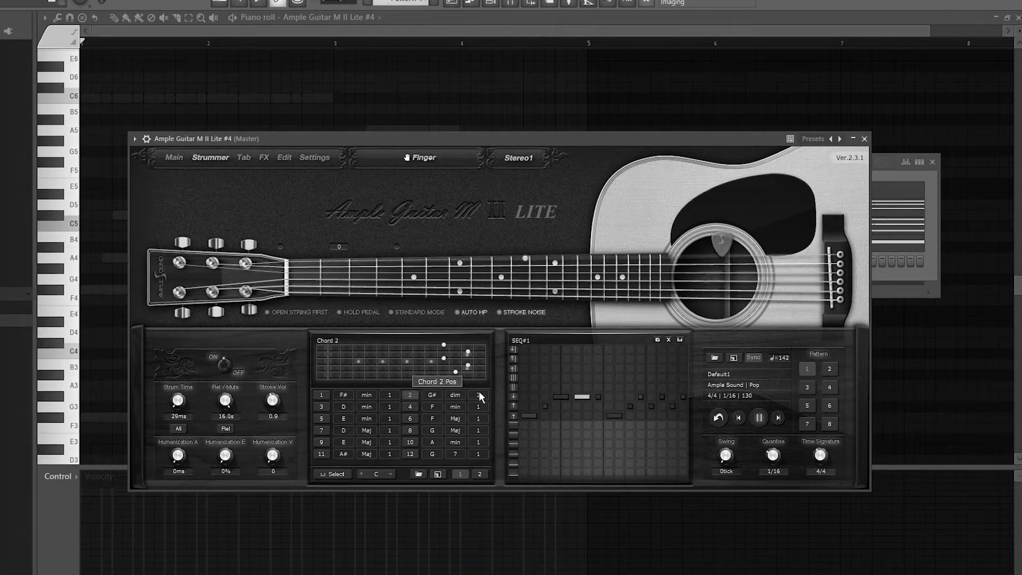
click(481, 397)
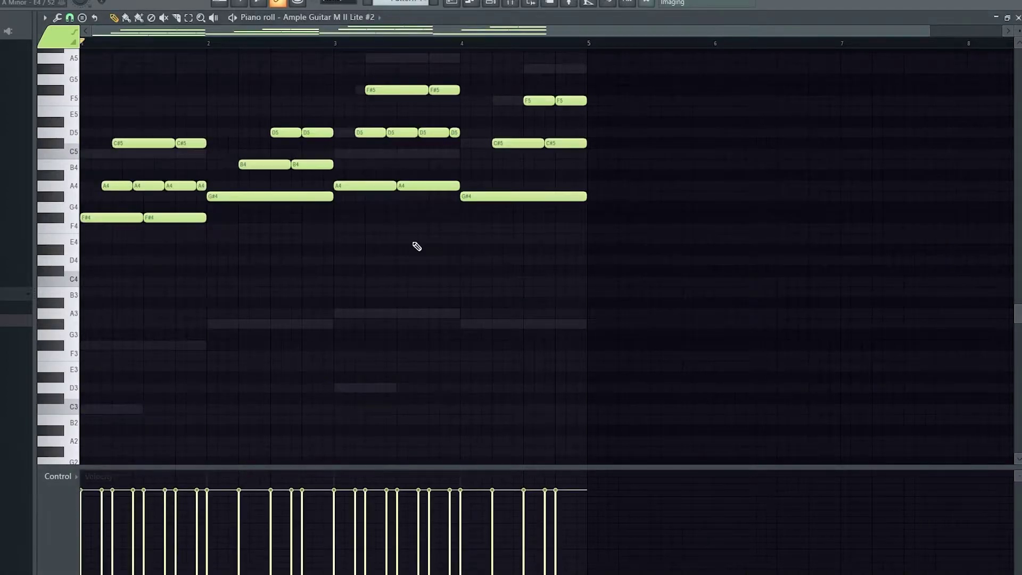
Review the four picked chords in the Ample Guitar #2 channel's piano roll
scroll(349, 242, up, 4)
drag(202, 313, 97, 173)
drag(344, 385, 214, 203)
drag(514, 349, 367, 24)
drag(617, 402, 515, 210)
click(486, 124)
right_click(485, 125)
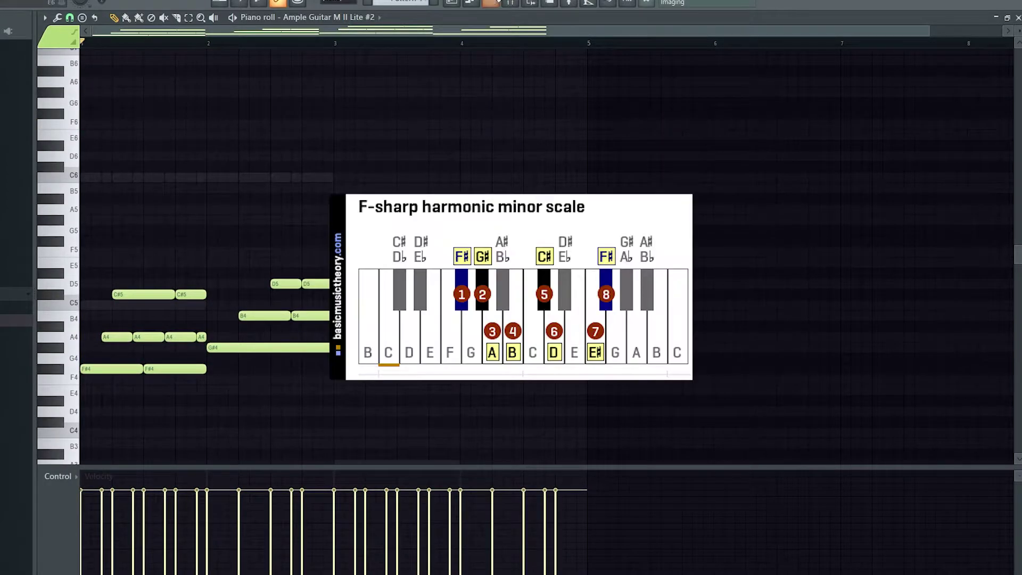
Examine the Ample Guitar #3 channel's bass notes and the Ample Guitar #4 channel's strum trigger notes in the piano roll
click(493, 2)
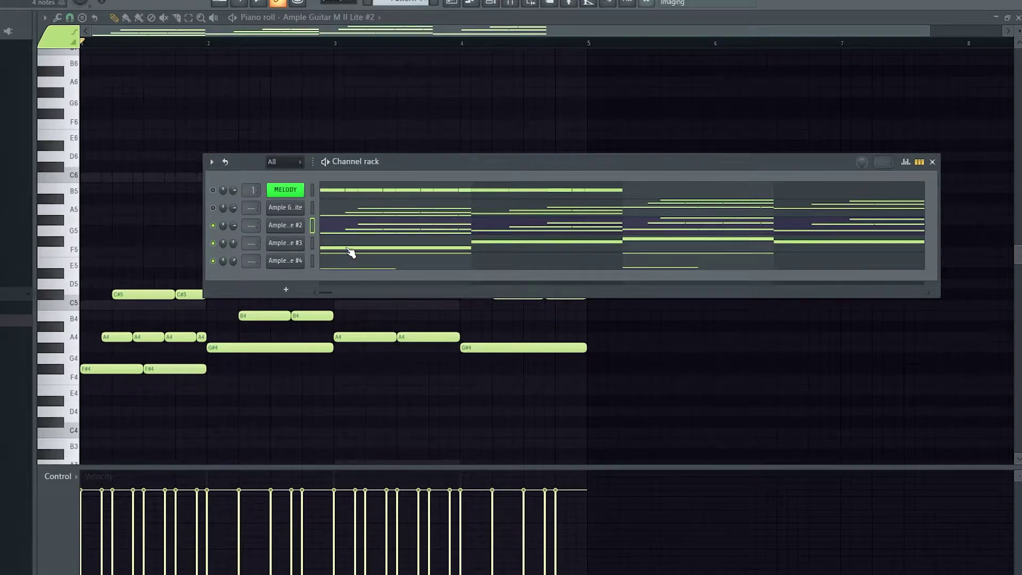
click(351, 250)
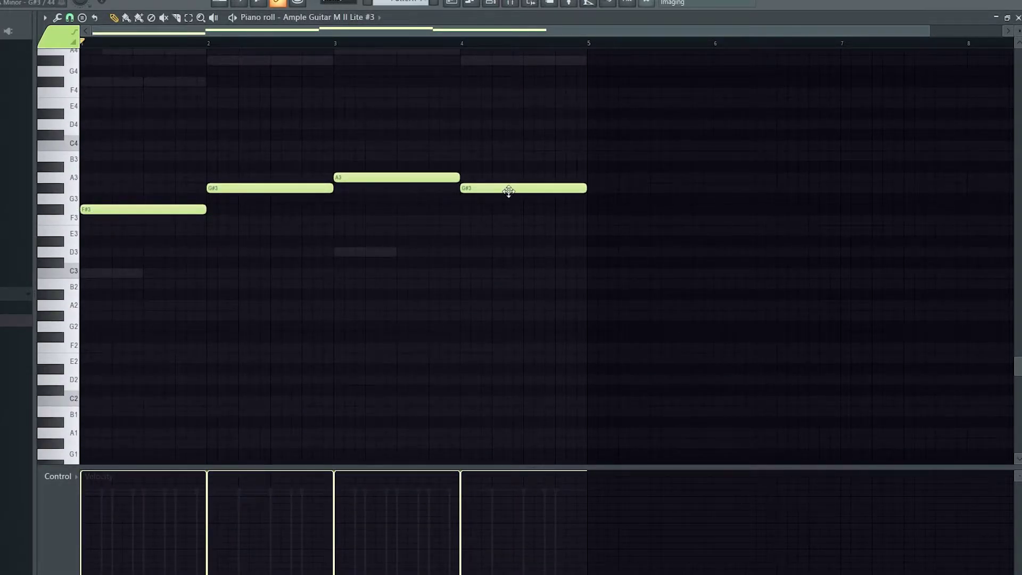
click(490, 5)
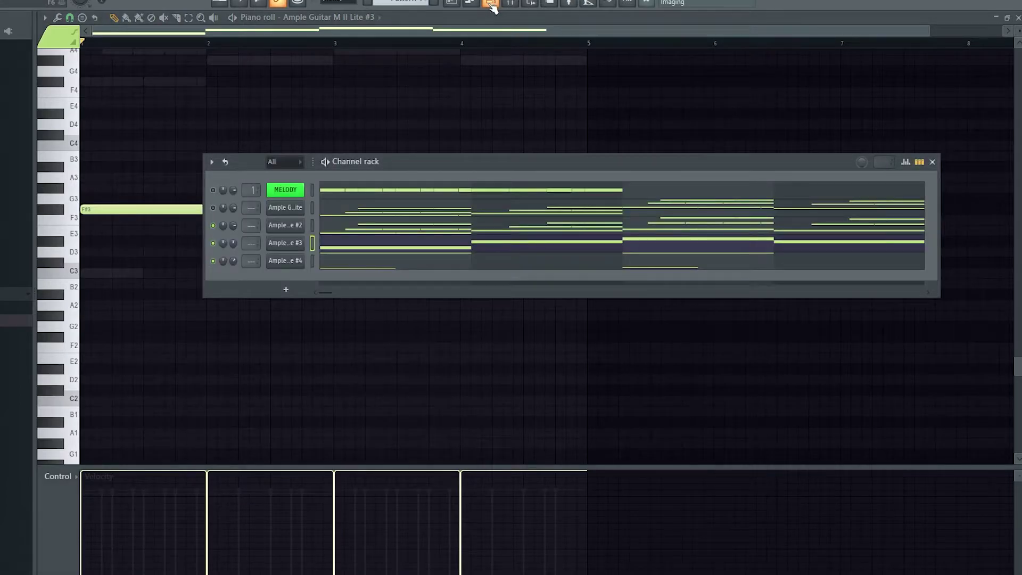
click(332, 266)
scroll(311, 183, up, 5)
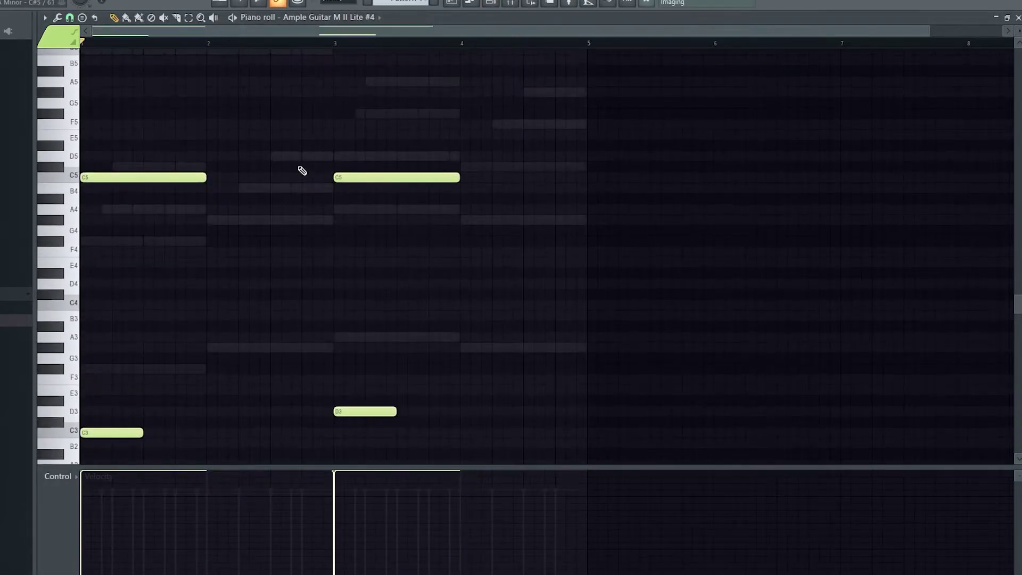
scroll(104, 309, down, 4)
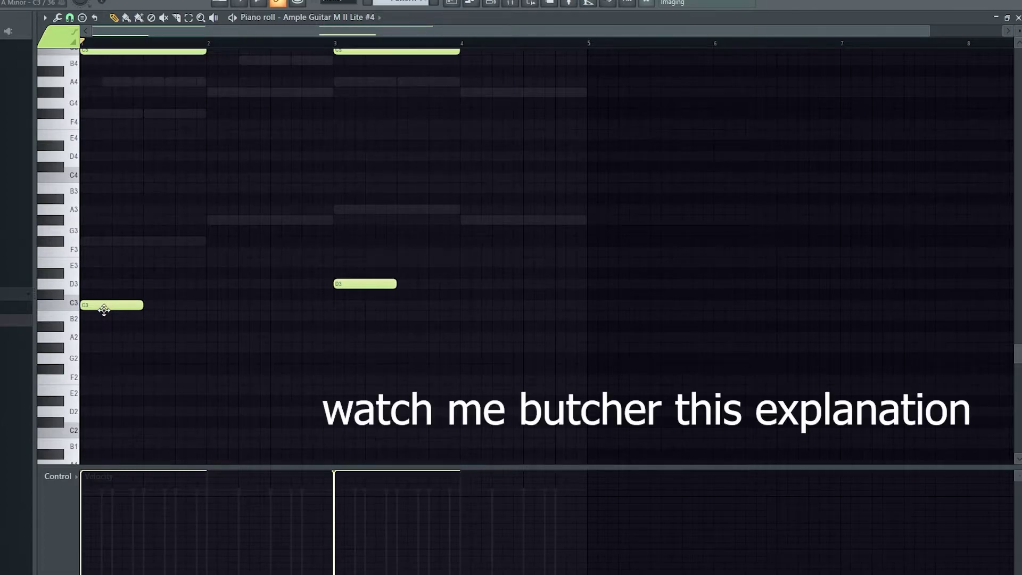
scroll(104, 309, up, 3)
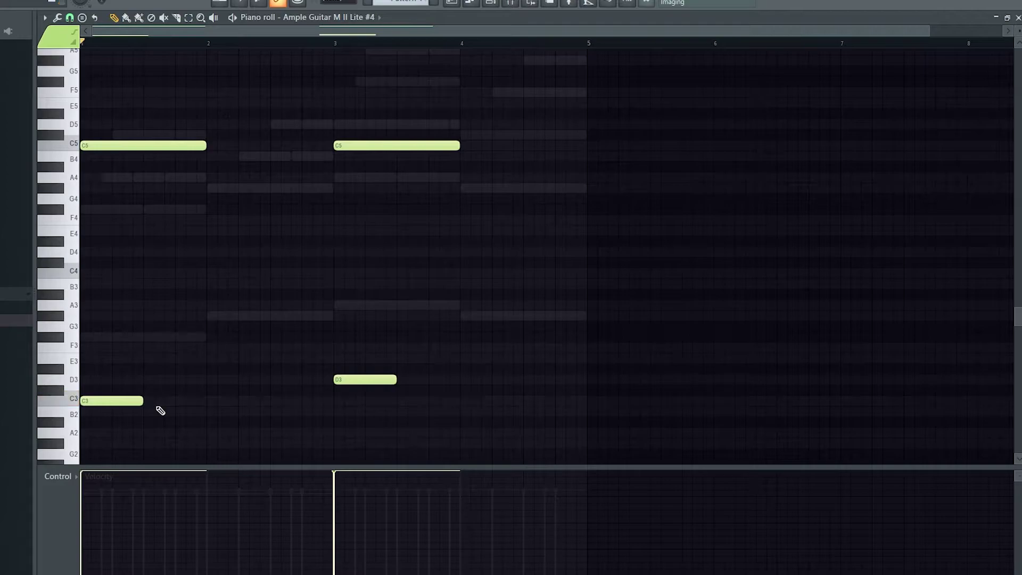
drag(385, 414, 459, 430)
Open the Ample Guitar #4 strummer, select chord 3 (D Maj) and examine the SEQ#1 strum steps
key(F6)
click(297, 260)
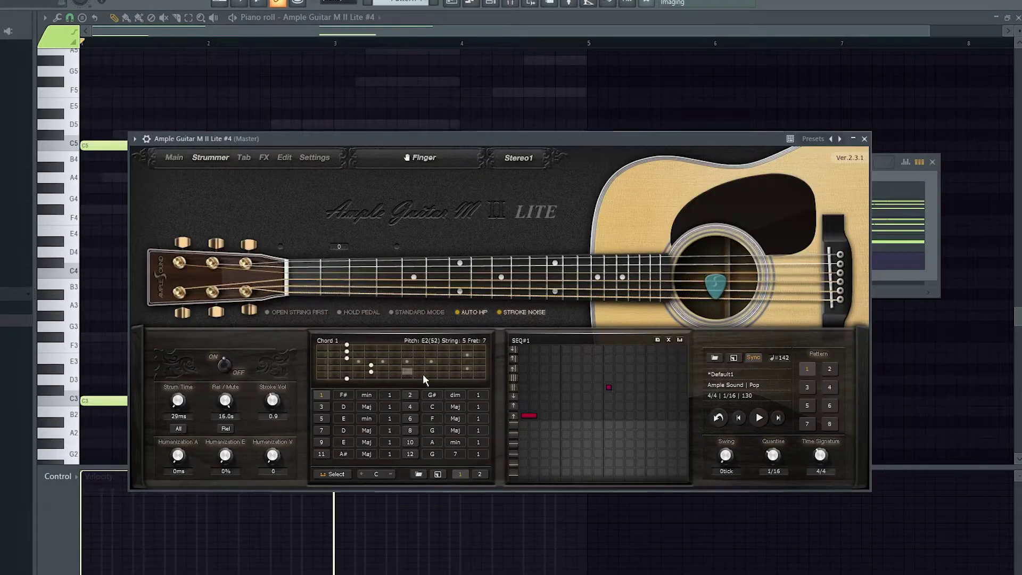
click(396, 407)
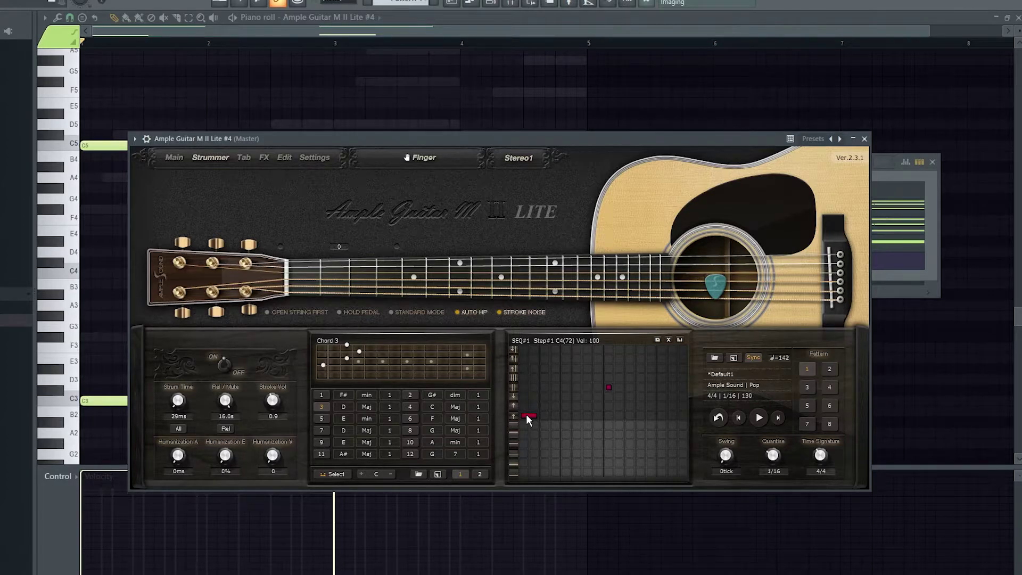
click(609, 387)
click(864, 138)
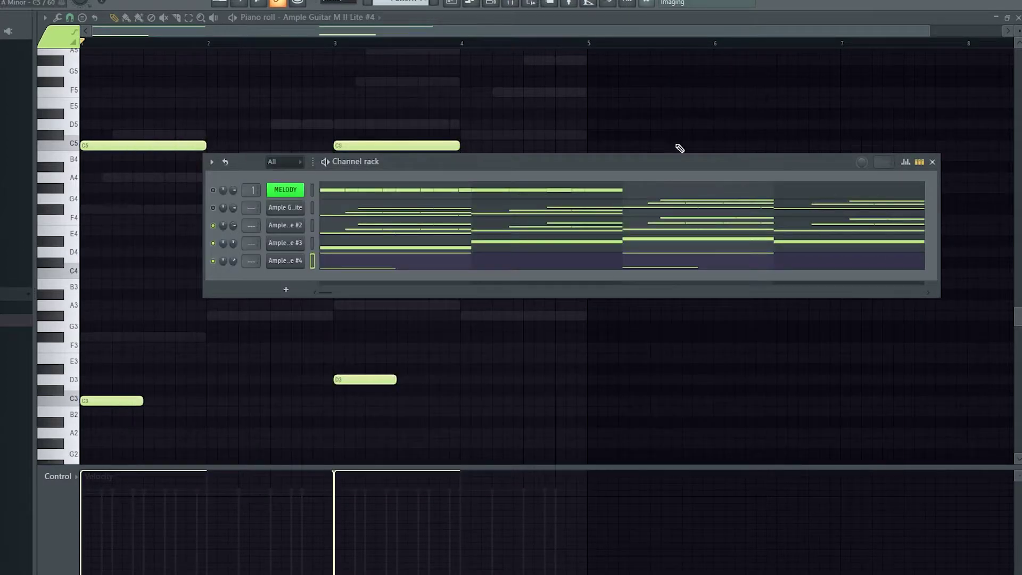
Compare the Ample Guitar #4 channel's low chord trigger notes with the C5 notes in bars 1 and 3
click(98, 40)
drag(122, 422, 139, 422)
drag(132, 187, 108, 142)
drag(379, 426, 343, 423)
drag(413, 256, 368, 289)
click(481, 166)
right_click(482, 166)
Solo the Ample Guitar #4 channel, play its strummed chords and check its strummer settings
click(491, 4)
right_click(214, 263)
click(225, 270)
click(490, 4)
key(space)
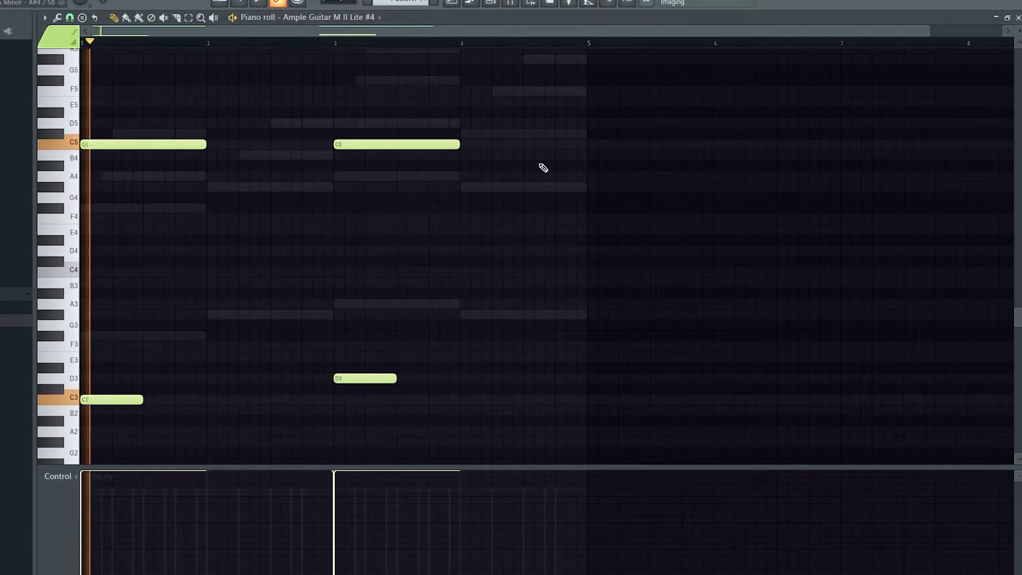
click(491, 3)
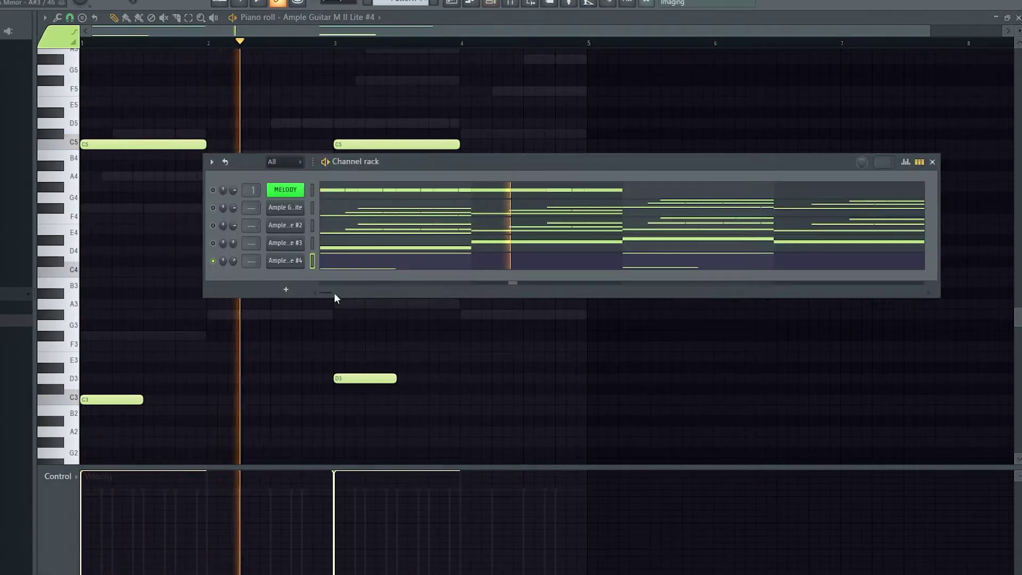
click(285, 261)
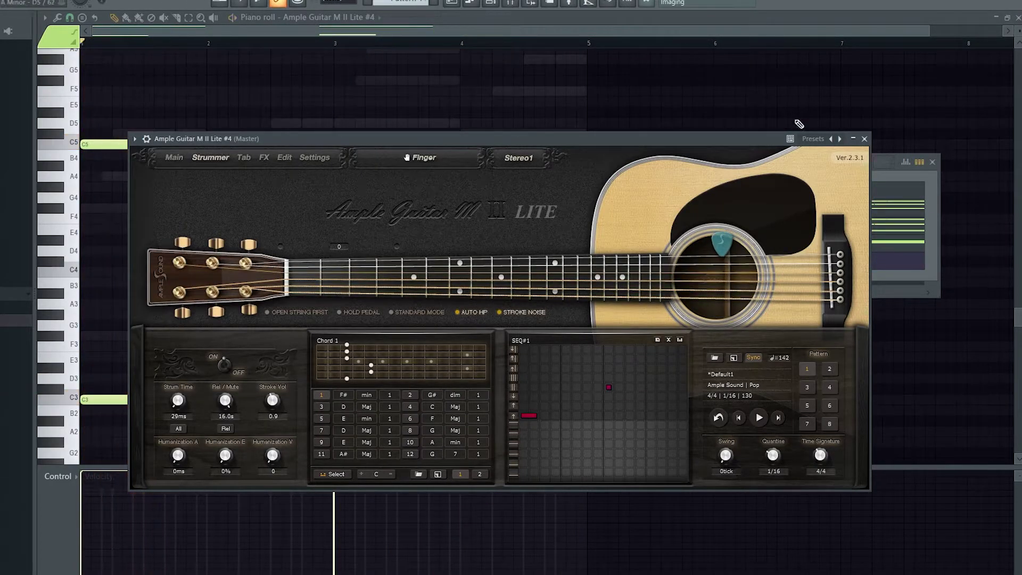
click(864, 138)
Unmute the Ample Guitar #2 and #3 channels and play them together with the strummed #4 channel
click(213, 226)
key(space)
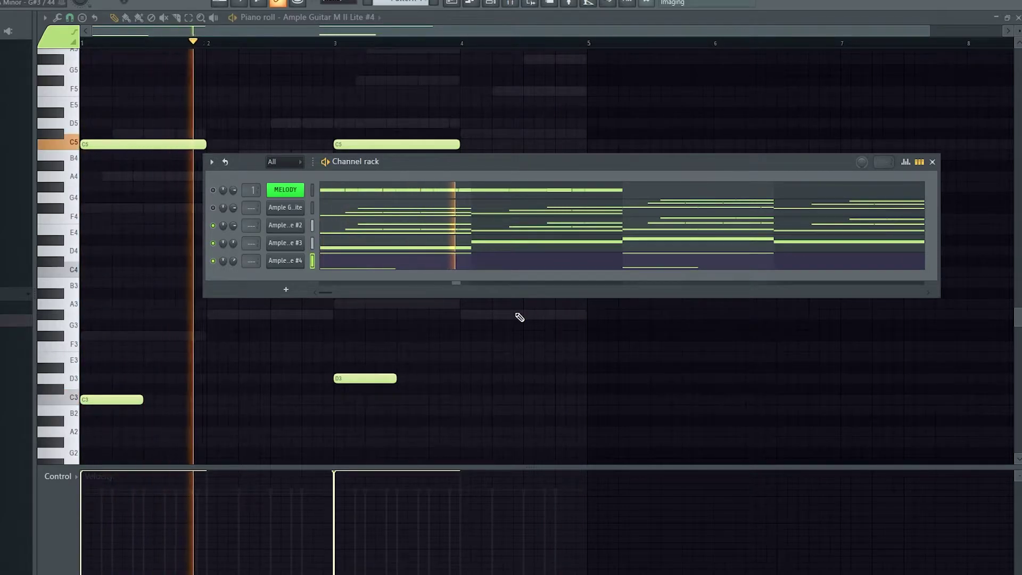
key(space)
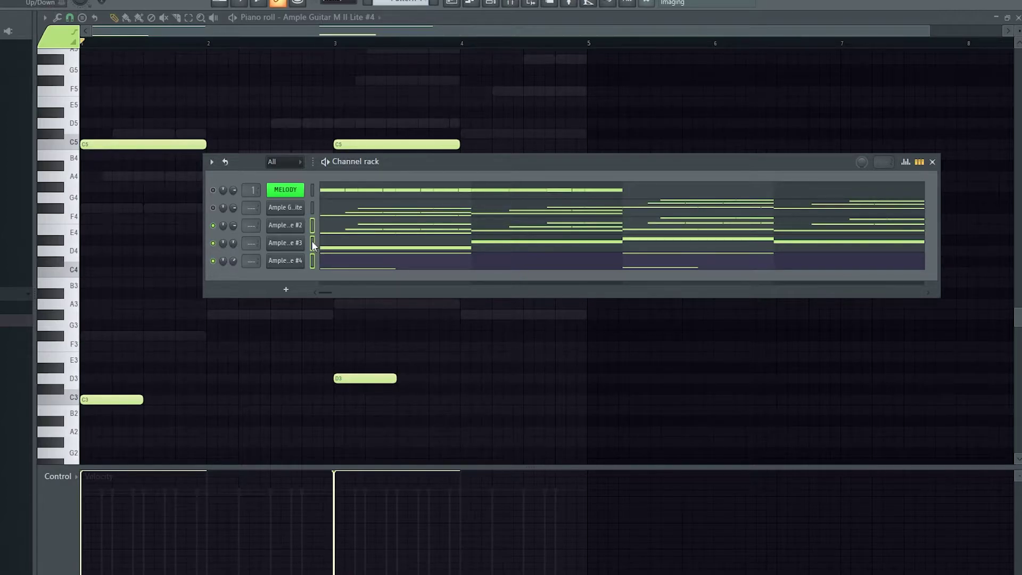
Route the Ample Guitar #2, #3 and #4 channels to mixer tracks 2, 3 and 4 and view those tracks
key(F9)
click(130, 97)
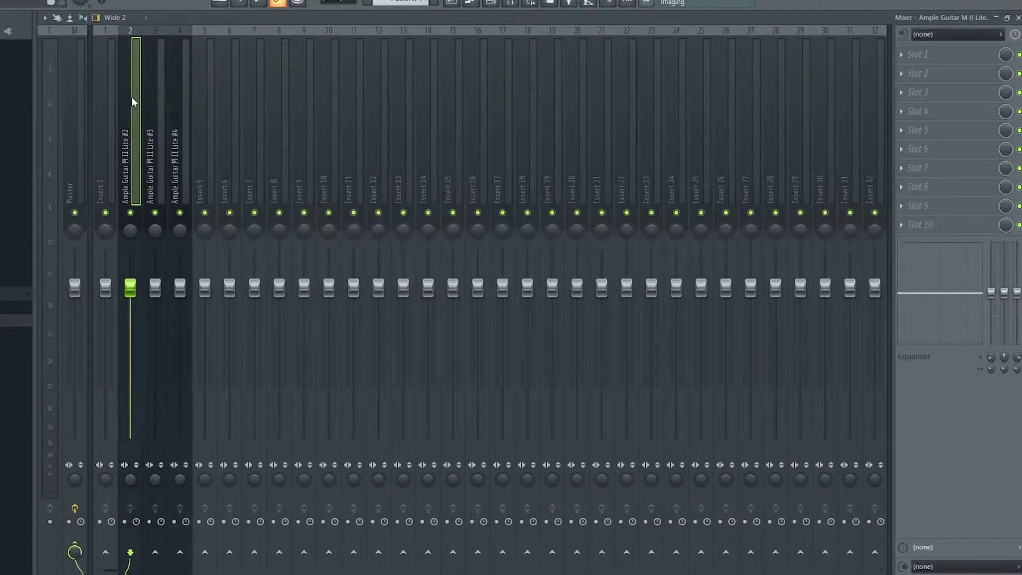
click(154, 119)
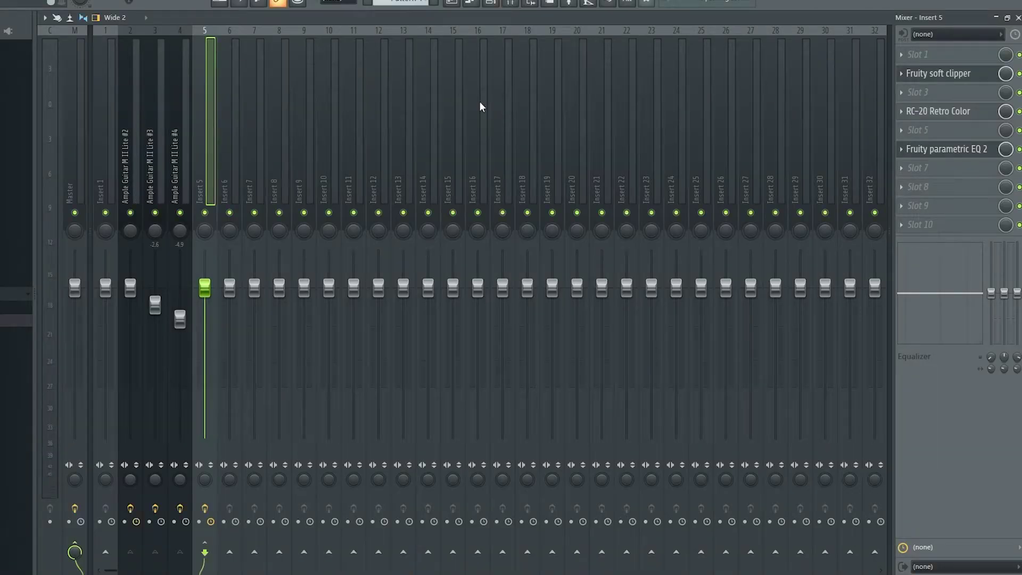
Open the RC-20 Retro Color effect on the Ample Guitar #2 mixer track
click(132, 177)
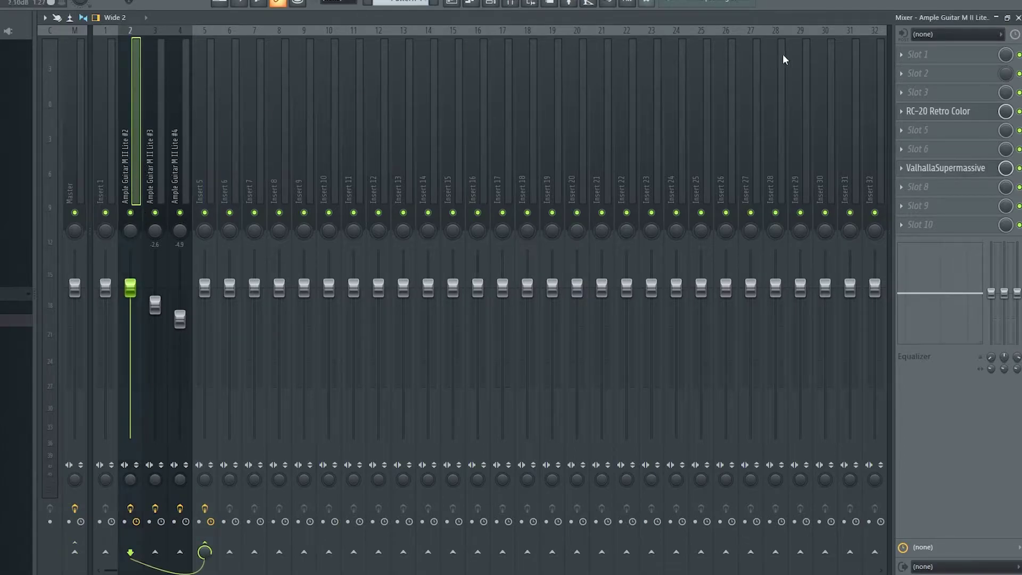
click(937, 111)
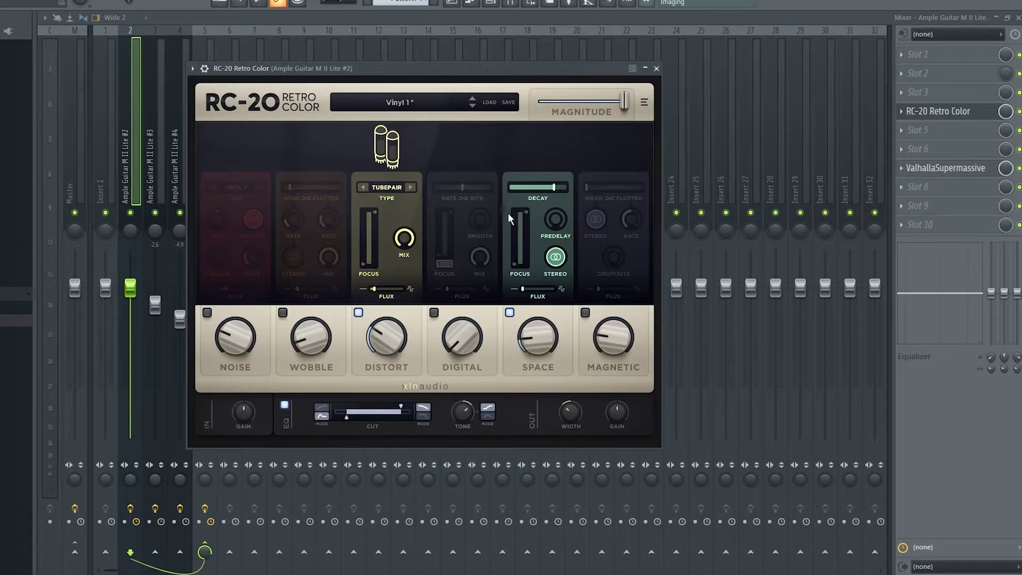
View the ValhallaSupermassive reverb settings on the Ample Guitar #2 mixer track
click(657, 68)
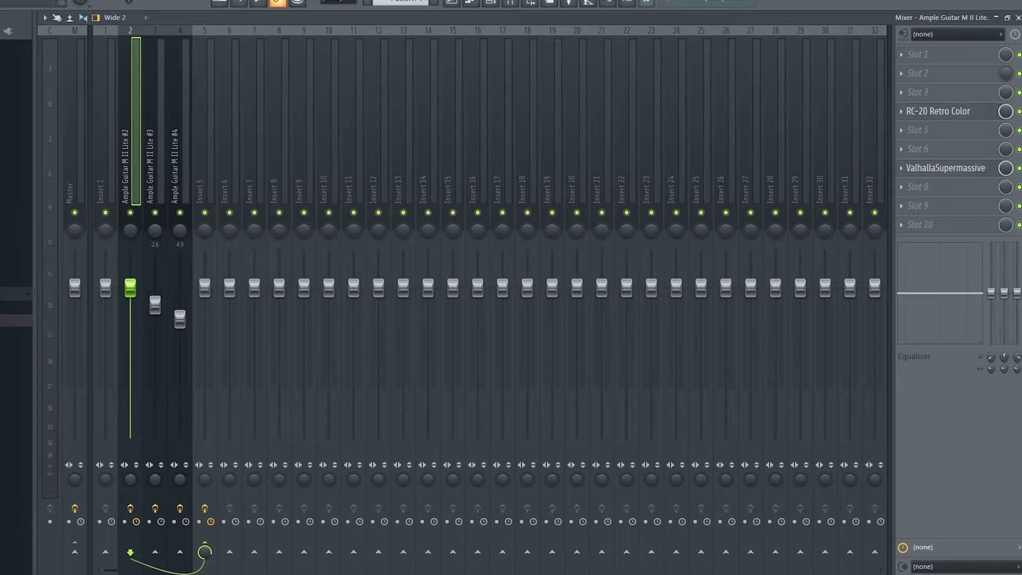
click(953, 169)
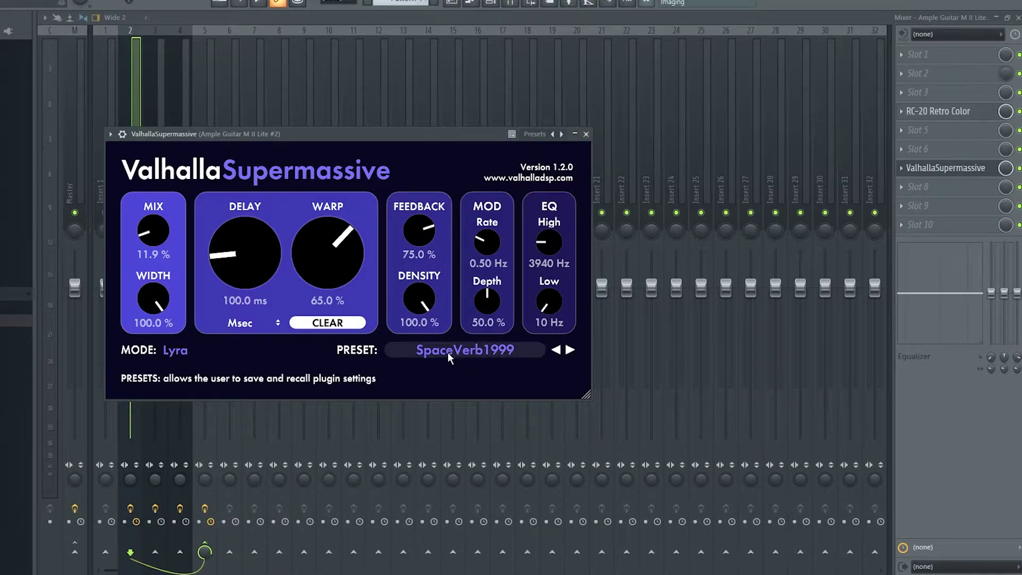
click(591, 133)
View the Fruity parametric EQ 2 curve on the Ample Guitar #3 mixer track
click(160, 208)
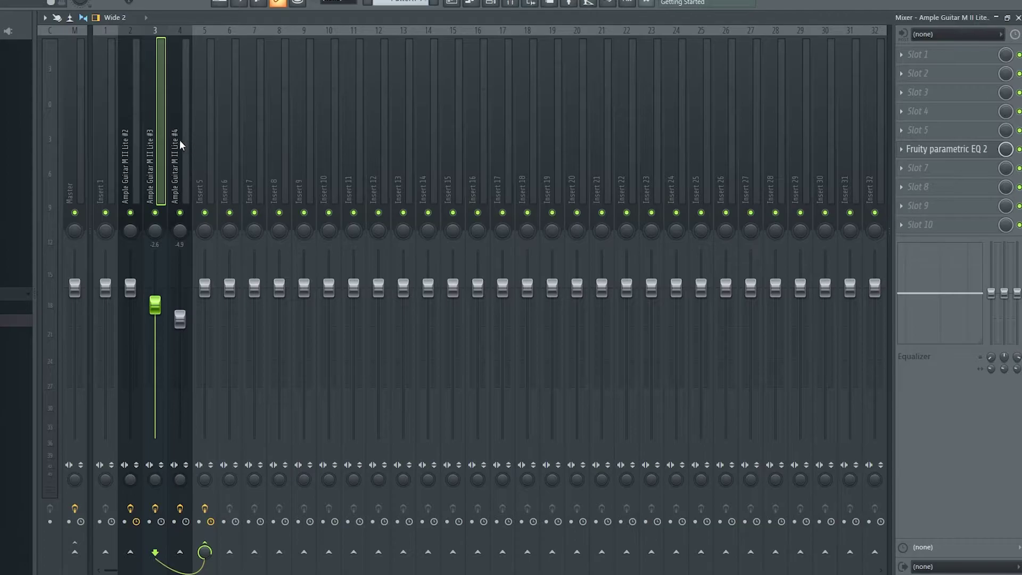
click(946, 149)
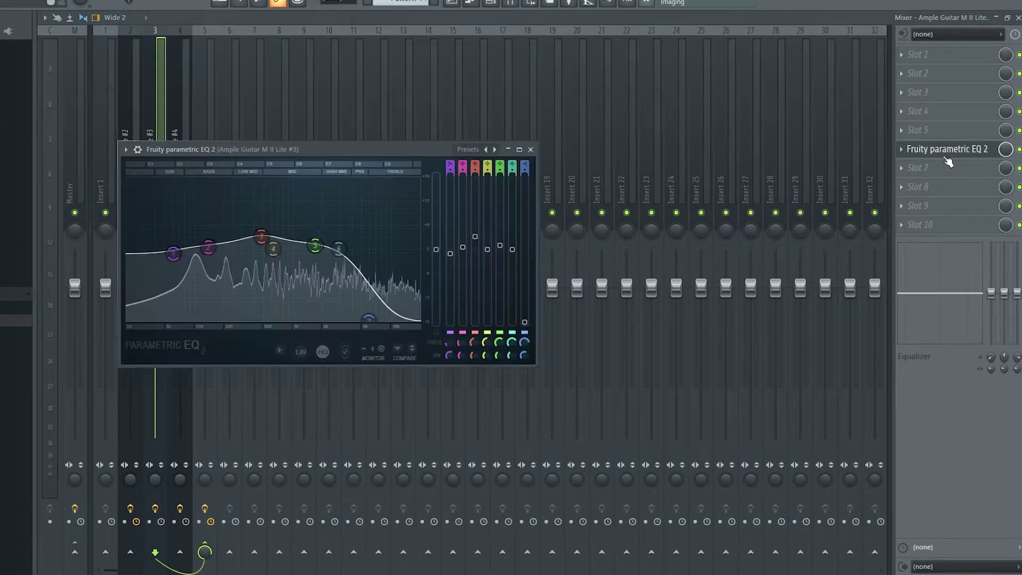
click(530, 150)
Review both Fruity parametric EQ 2 curves and the ValhallaSupermassive settings on the Ample Guitar #4 mixer track
click(174, 157)
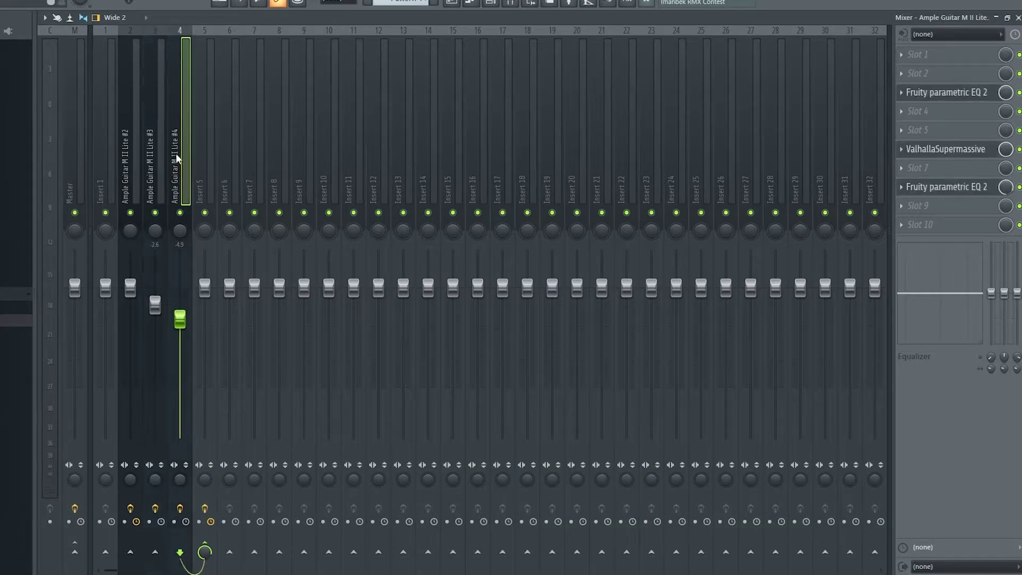
click(933, 97)
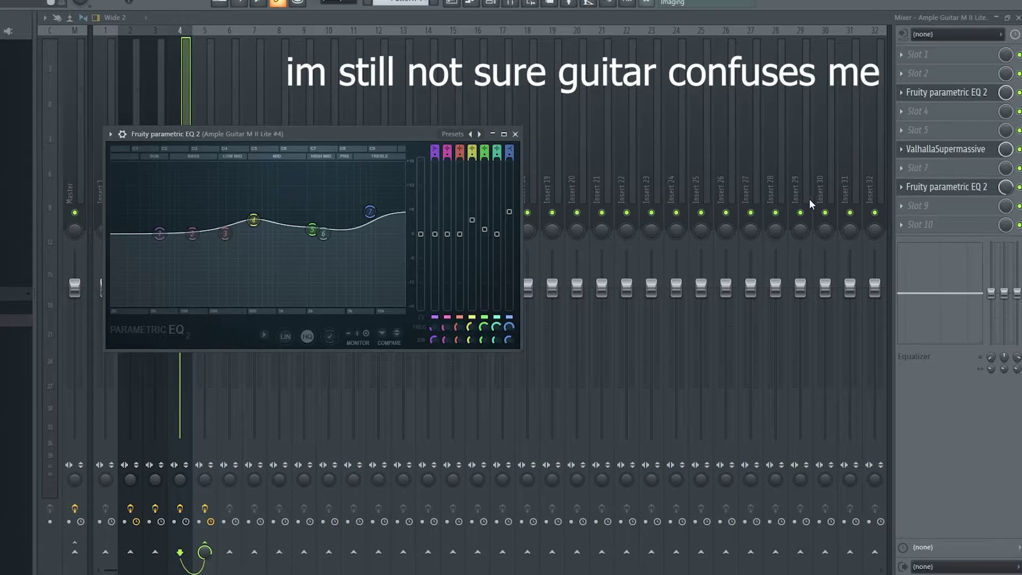
click(929, 151)
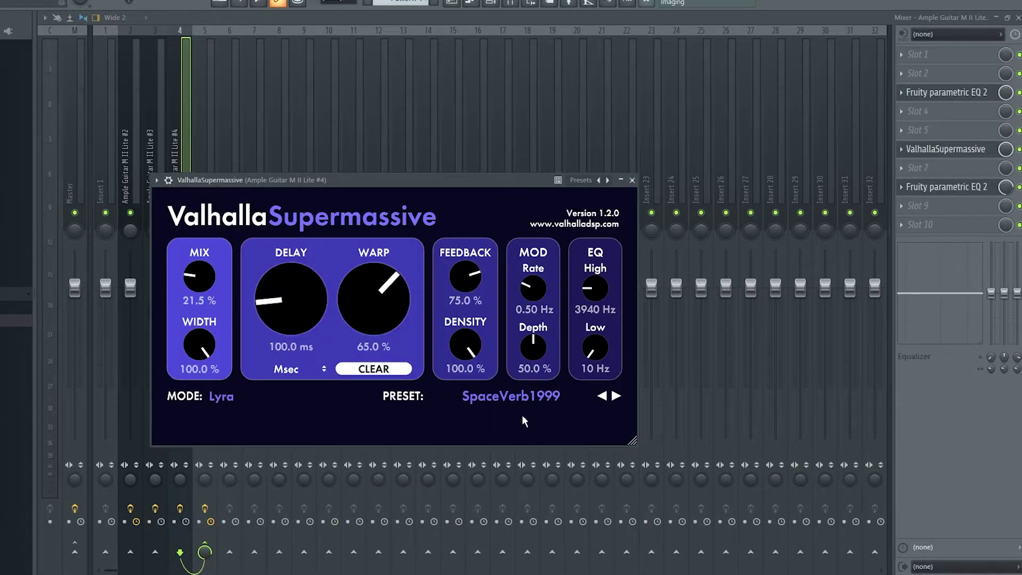
mouse_move(209, 277)
click(952, 186)
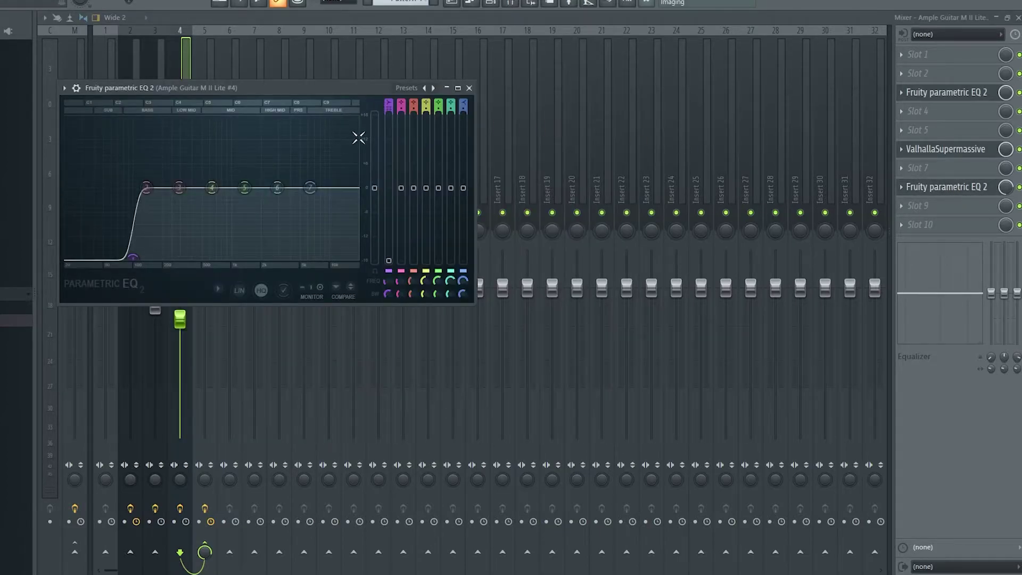
click(469, 87)
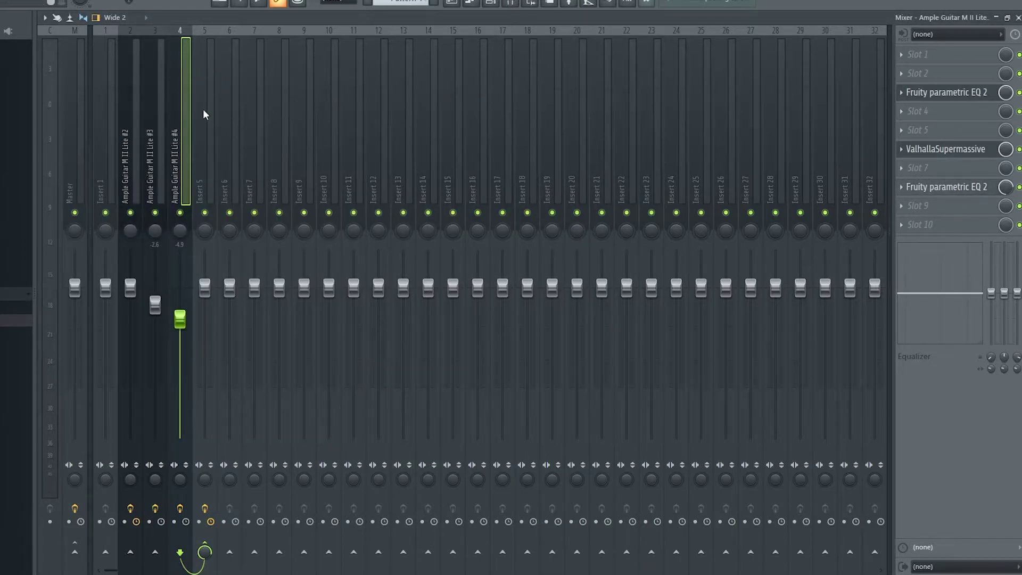
Review the Fruity soft clipper, RC-20 Retro Color and Fruity parametric EQ 2 settings on the Insert 5 mixer track
click(130, 116)
click(156, 134)
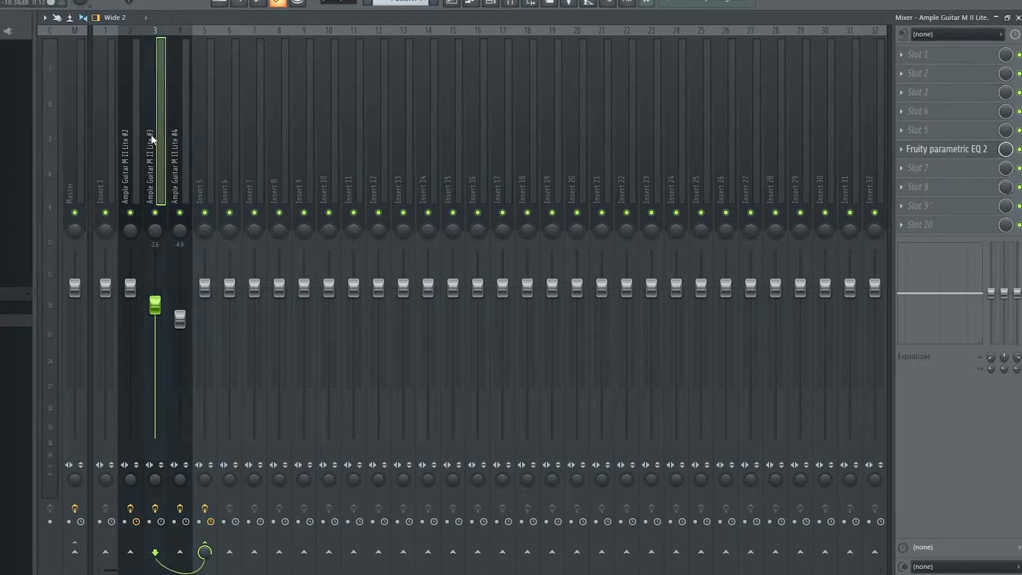
click(205, 114)
click(929, 73)
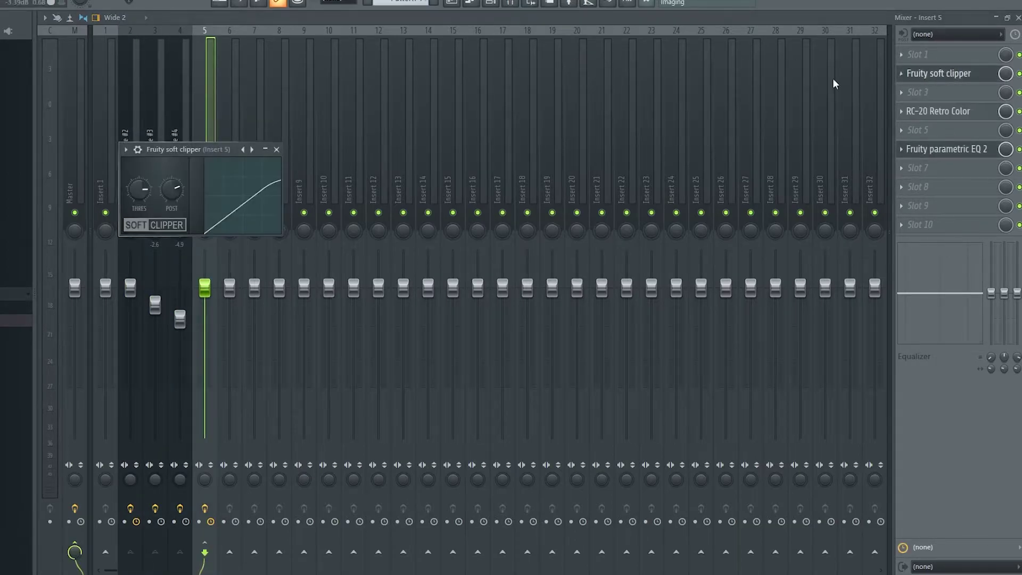
click(931, 110)
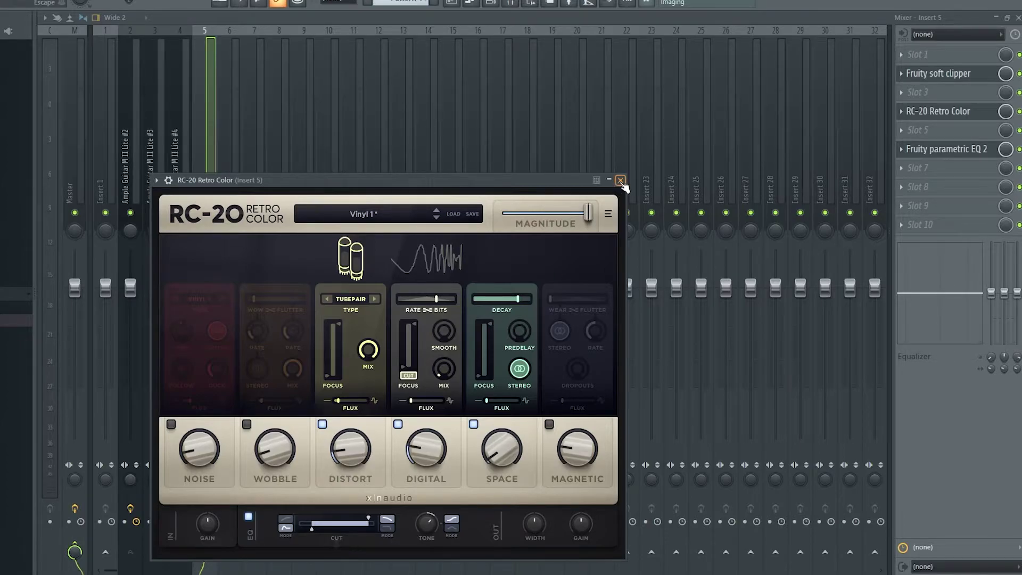
click(621, 181)
click(950, 154)
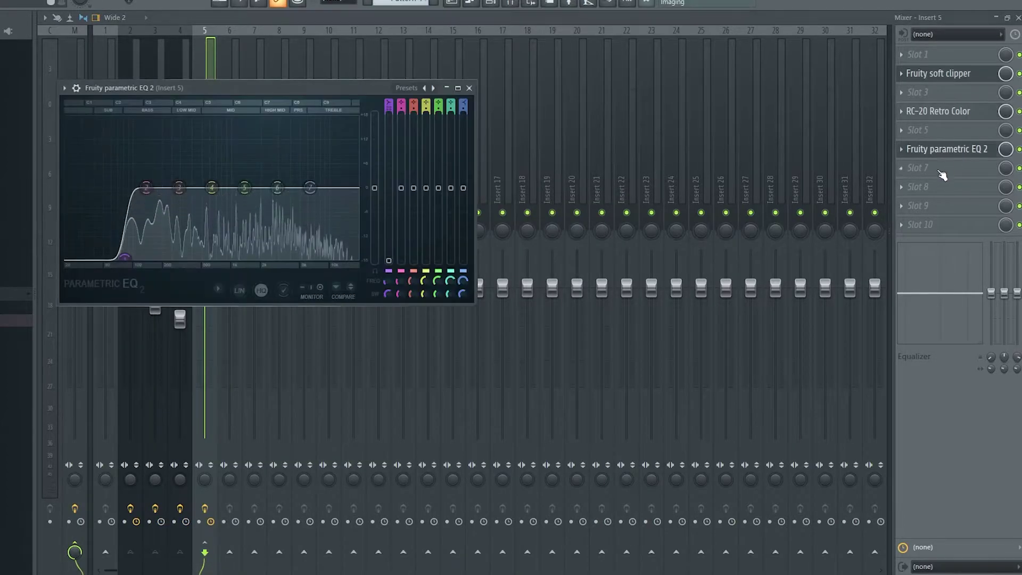
click(469, 88)
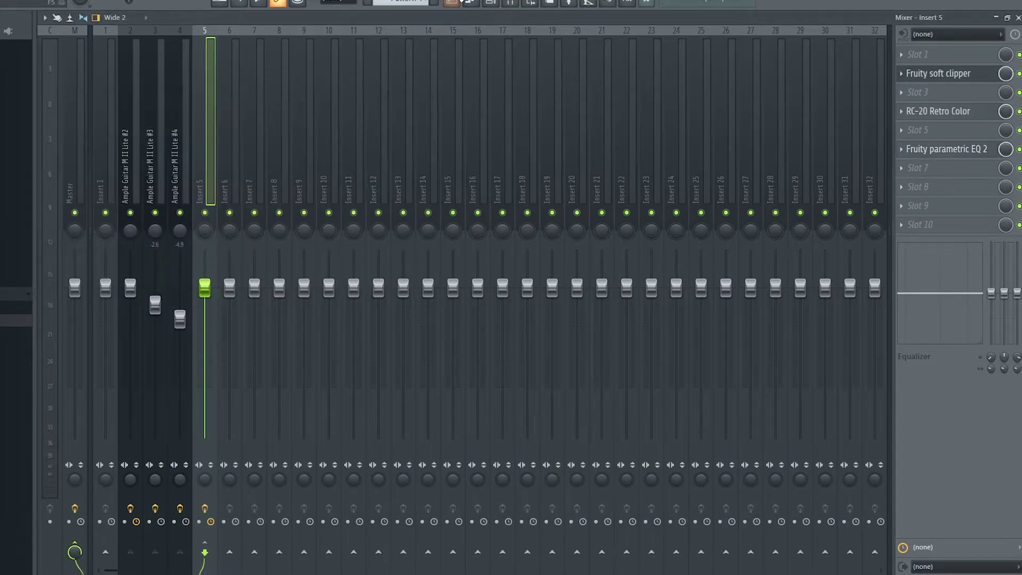
Open the original Ample Guitar M II Lite channel's piano roll and examine its picked chord notes and velocities
click(452, 1)
click(491, 2)
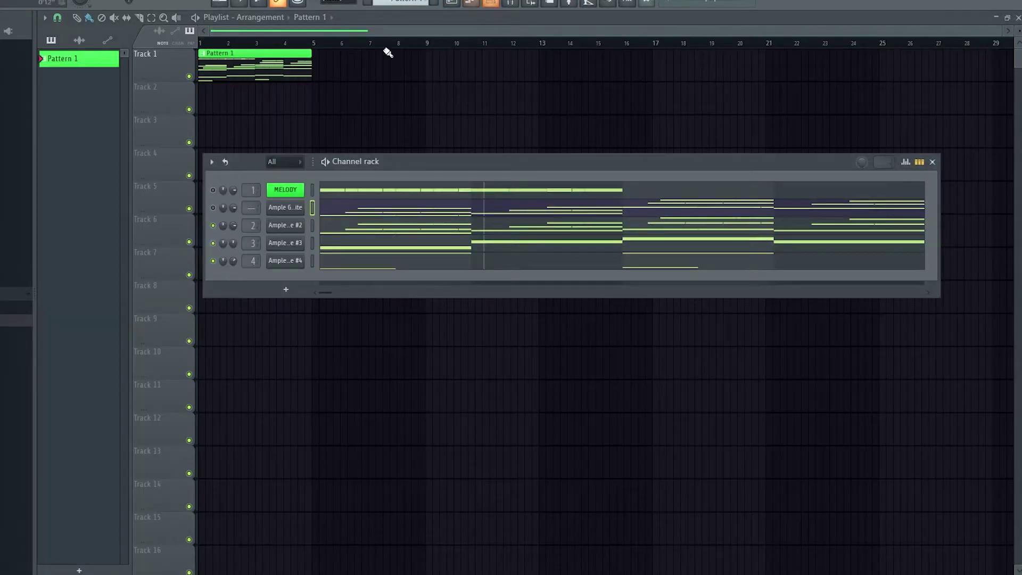
click(379, 211)
scroll(153, 413, down, 4)
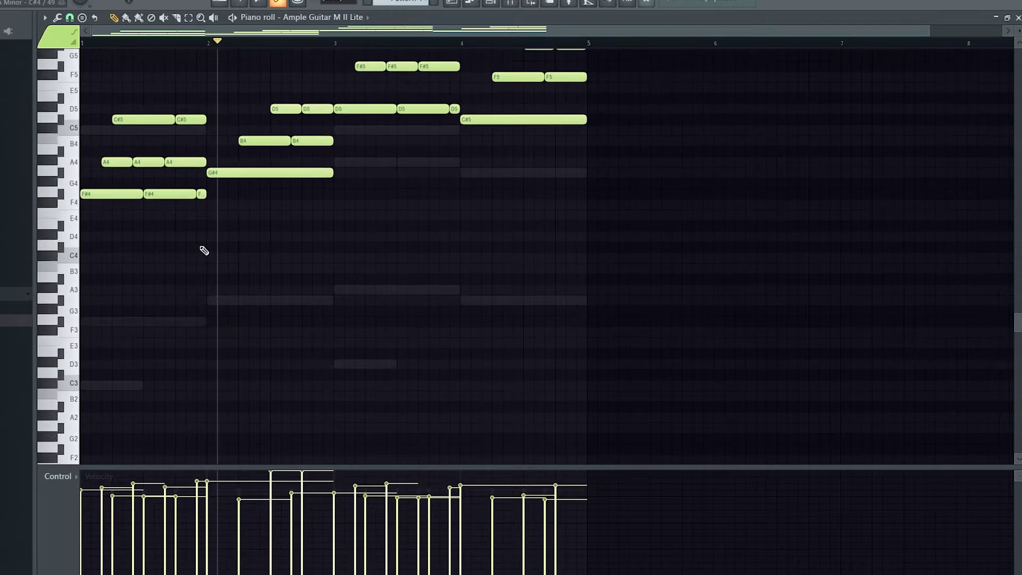
scroll(200, 253, up, 4)
drag(113, 42, 42, 59)
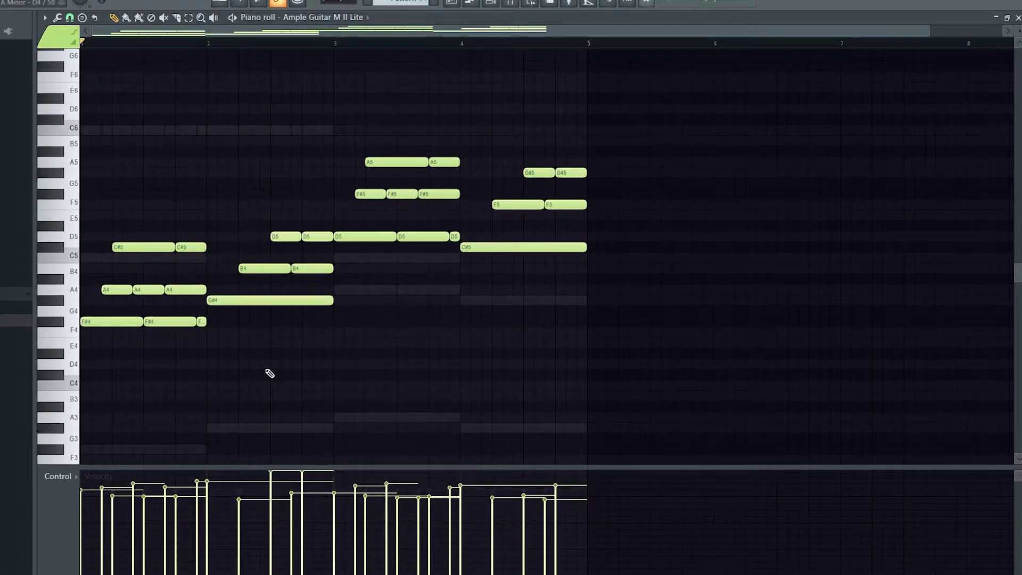
mouse_move(316, 247)
mouse_down()
mouse_move(278, 241)
mouse_move(302, 261)
mouse_move(279, 221)
mouse_move(308, 262)
mouse_up()
Select all notes in the Ample Guitar #2 piano roll and randomize their velocity levels
click(495, 3)
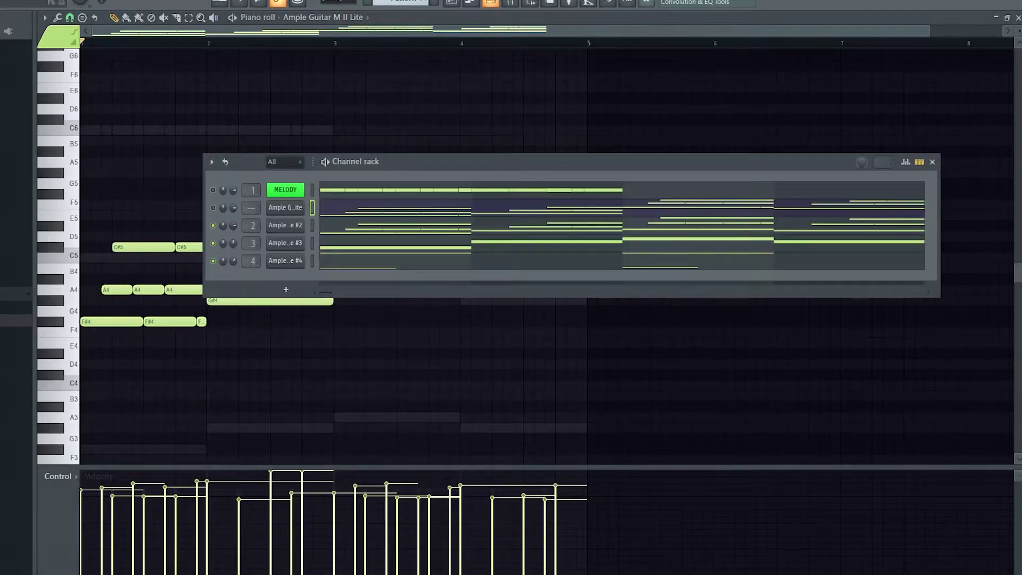
click(410, 229)
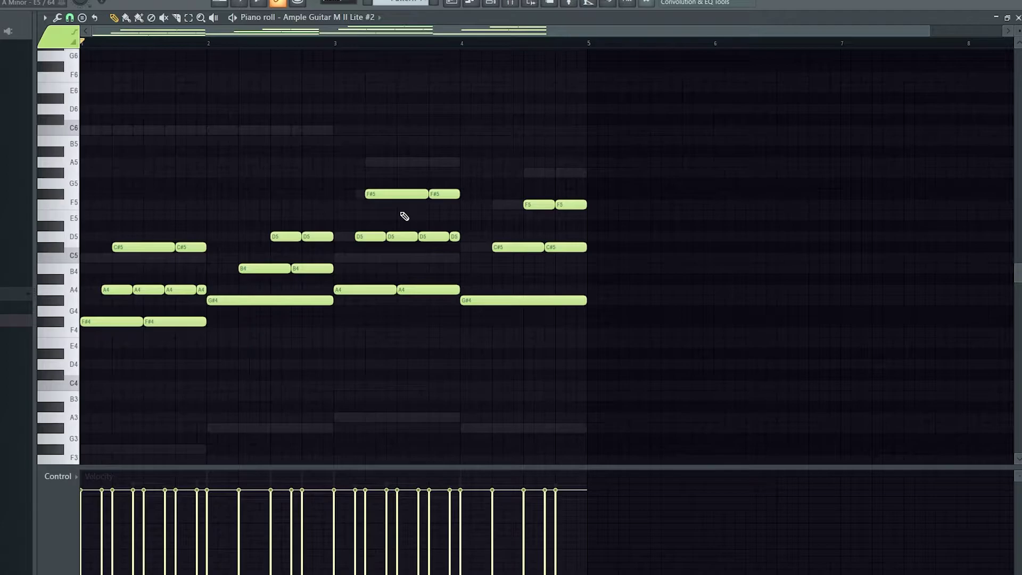
drag(692, 403, 81, 49)
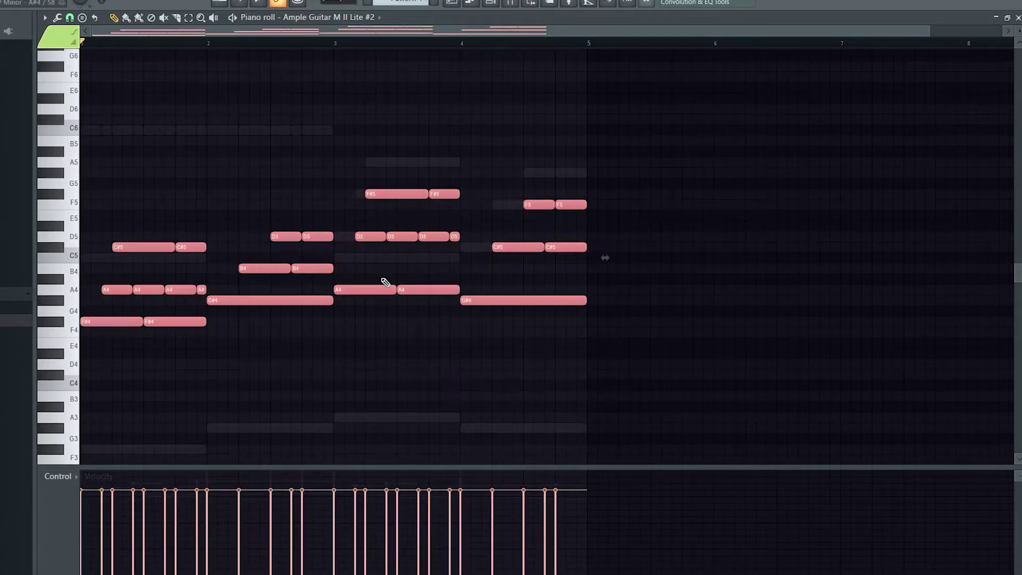
click(58, 18)
click(135, 208)
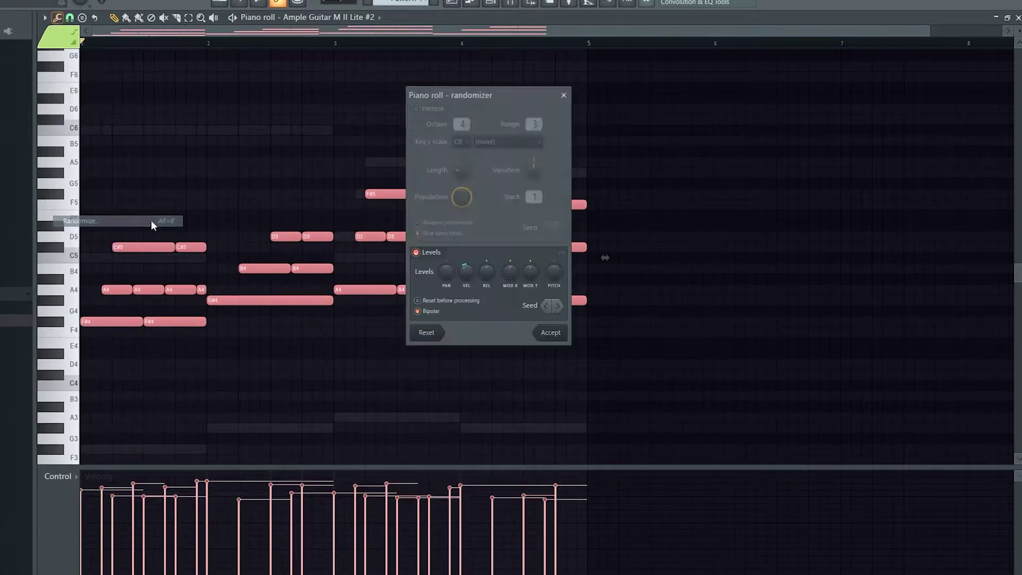
click(553, 336)
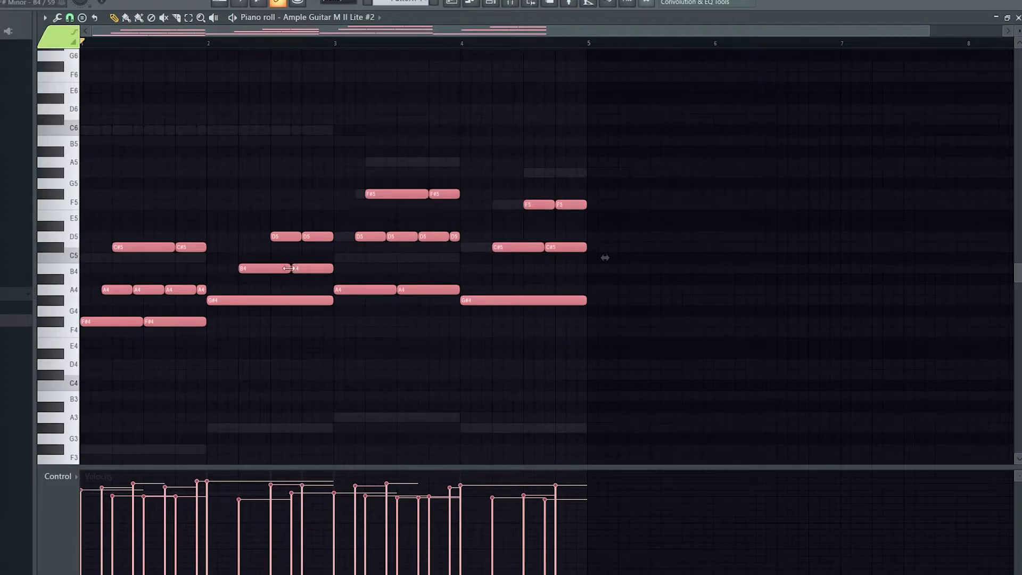
Raise the velocity of the two D5 notes in bar 2 of the Ample Guitar #2 piano roll slightly
click(346, 344)
right_click(346, 345)
drag(305, 257, 268, 217)
scroll(312, 215, up, 2)
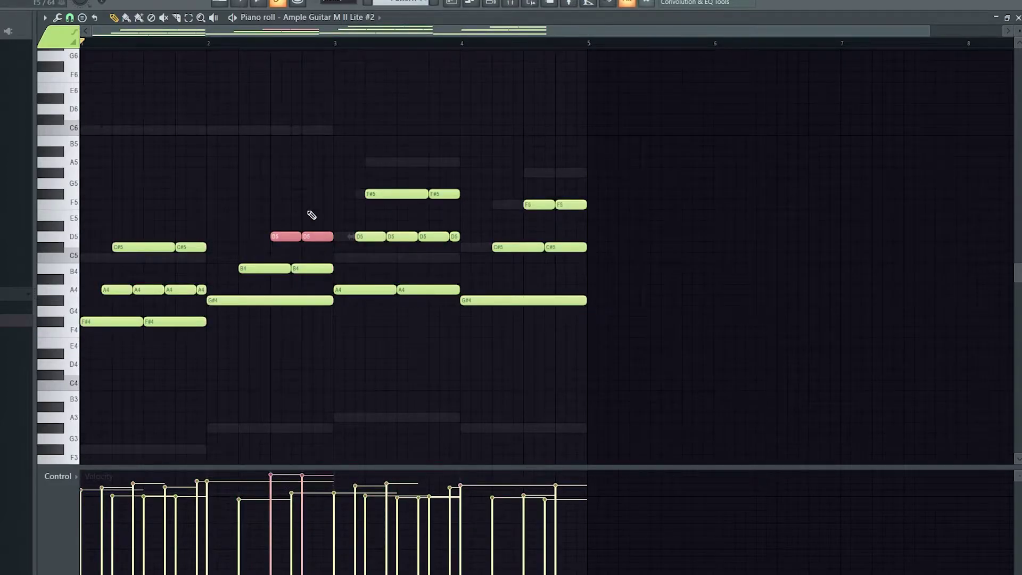
click(298, 188)
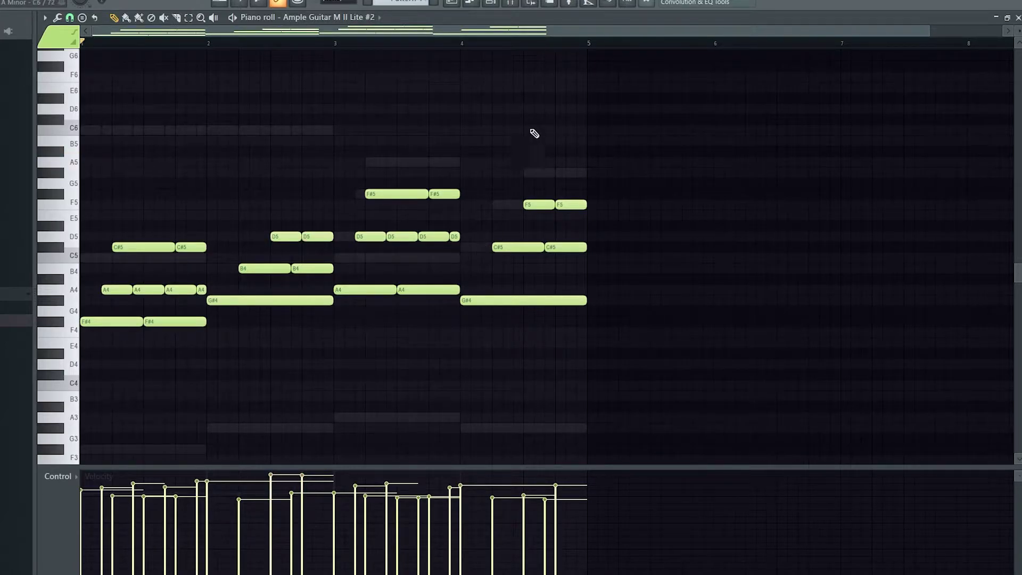
Check the velocity of the two D5 notes in bar 2 of the original Ample Guitar M II Lite channel
click(380, 17)
click(330, 52)
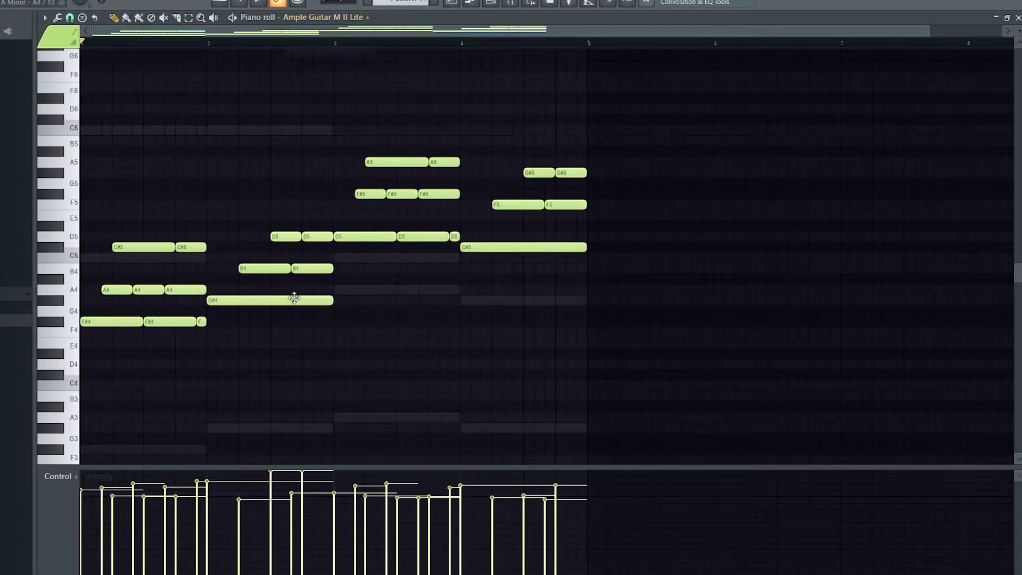
drag(309, 259, 272, 229)
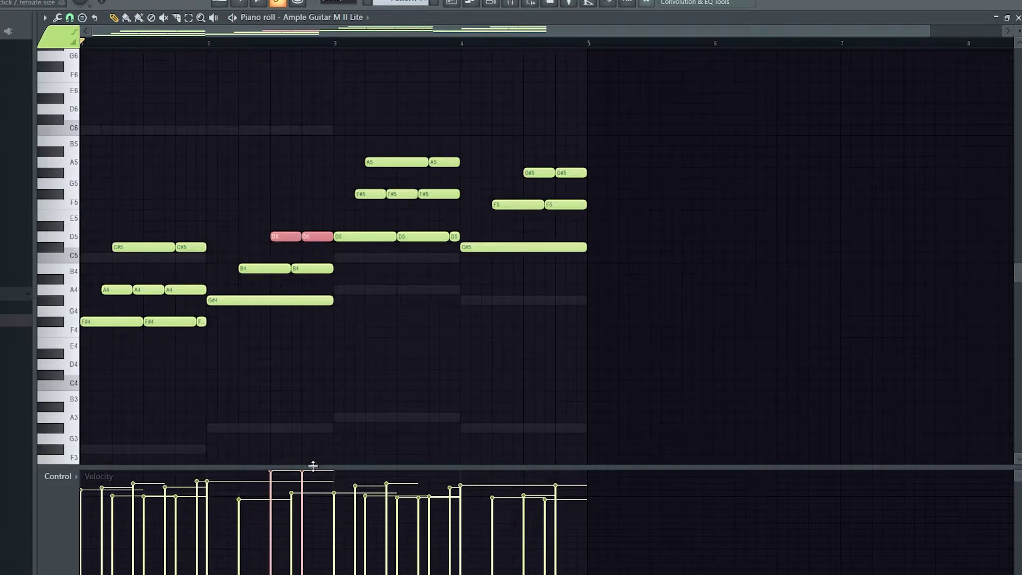
click(355, 18)
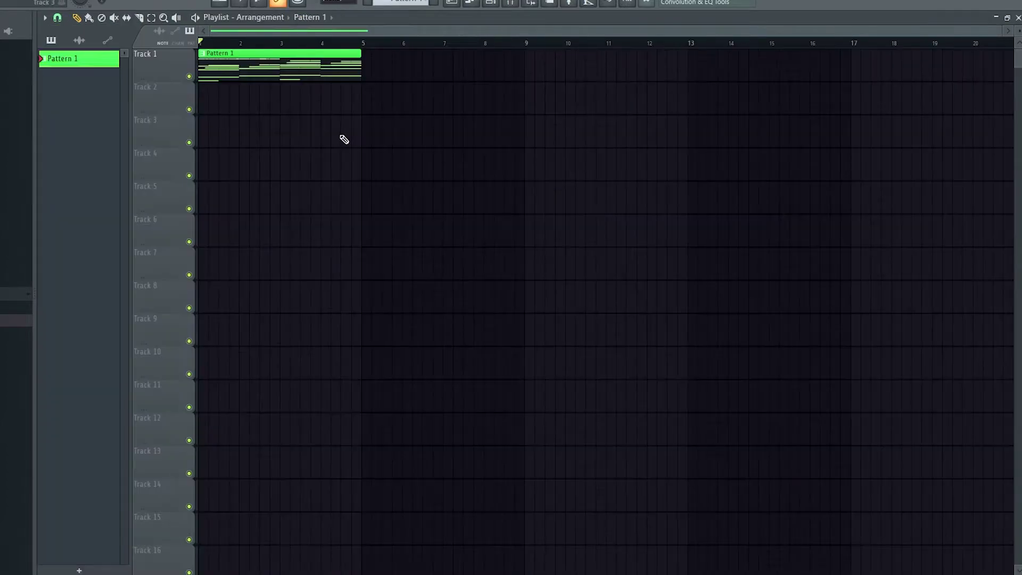
Duplicate the Pattern 1 clip twice along Track 1 in the playlist
key(ctrl+a)
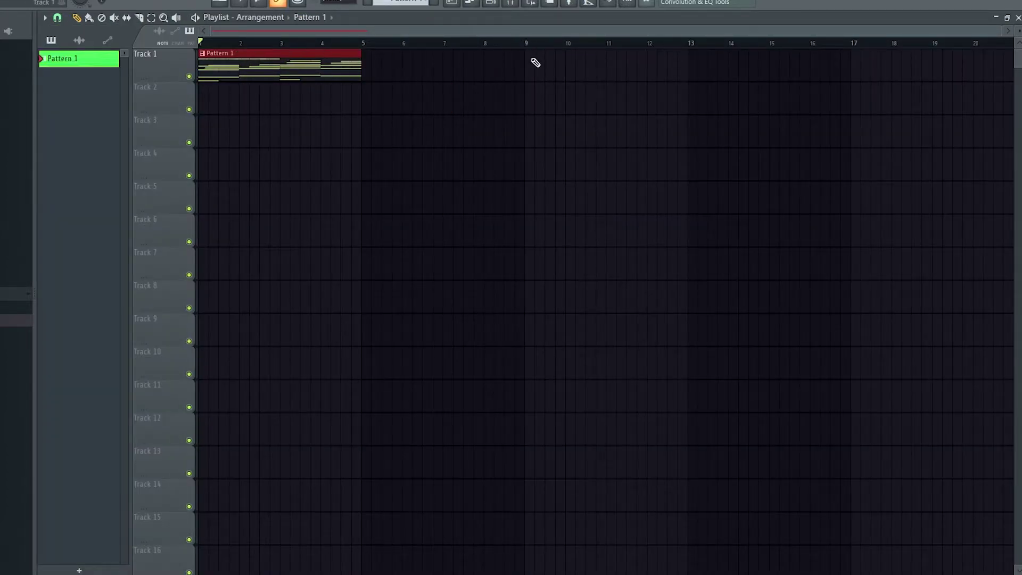
key(ctrl+b)
key(ctrl+b)
scroll(466, 51, down, 2)
scroll(406, 3, down, 1)
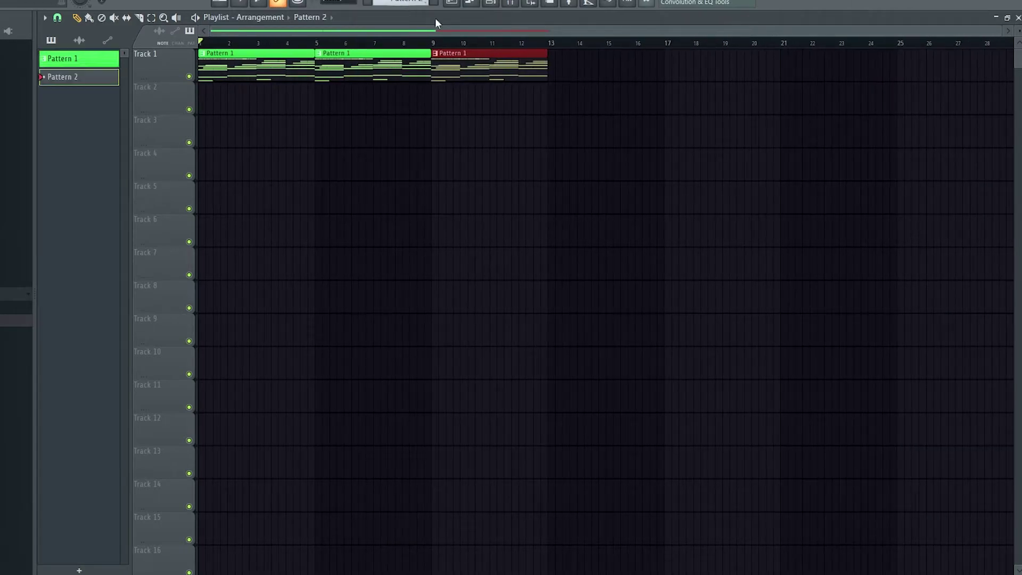
Place an empty Pattern 2 clip at bar 13 on Track 2, and delete it along with the two duplicated Pattern 1 clips
click(552, 98)
scroll(581, 125, up, 3)
click(614, 175)
right_click(616, 176)
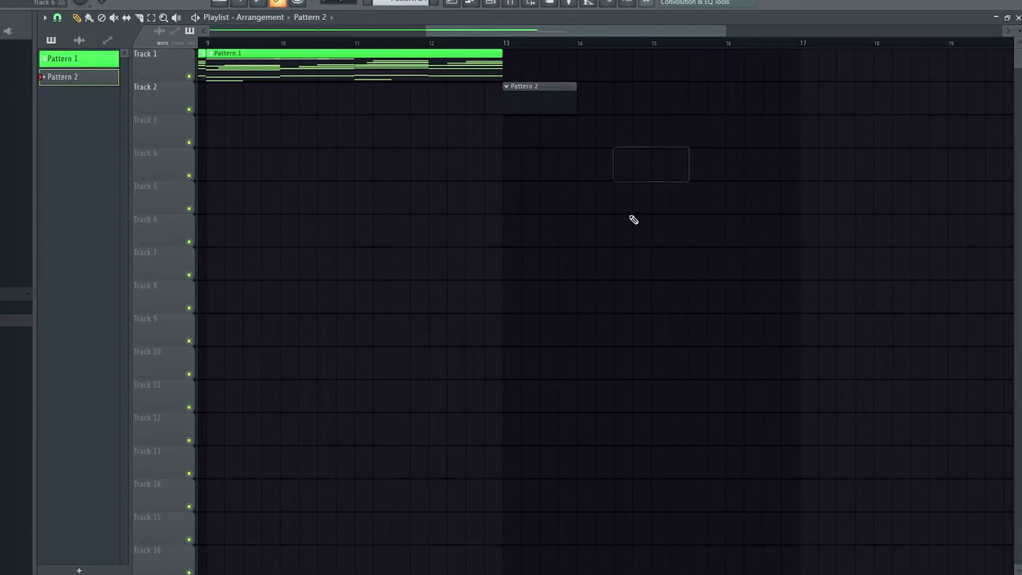
scroll(620, 204, down, 3)
right_click(577, 102)
right_click(500, 76)
right_click(383, 76)
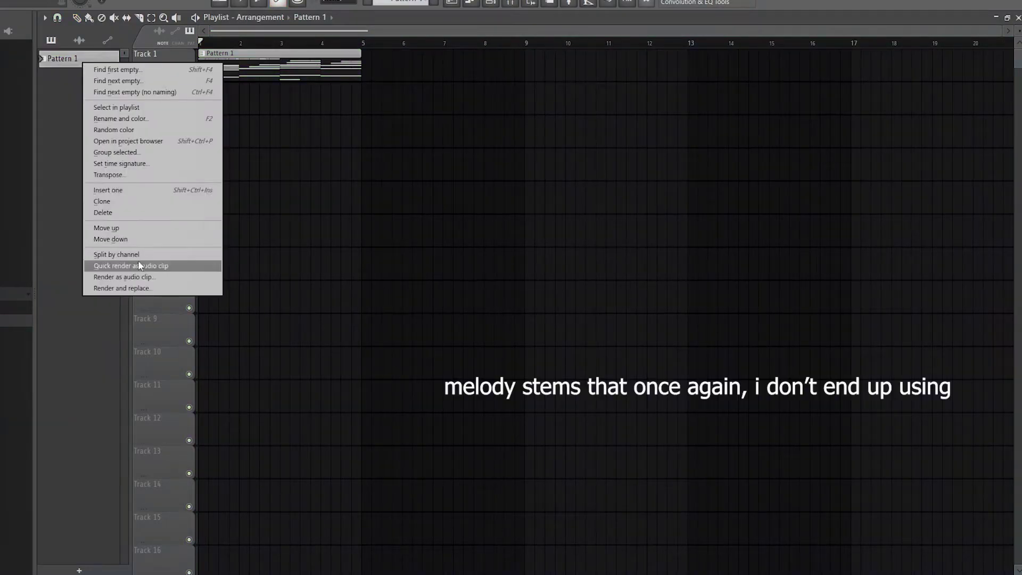
Split Pattern 1 by channel and thin out the duplicated clips, leaving #2 alone at bar 13, #3 at bar 21 and #4 at bar 29
click(138, 260)
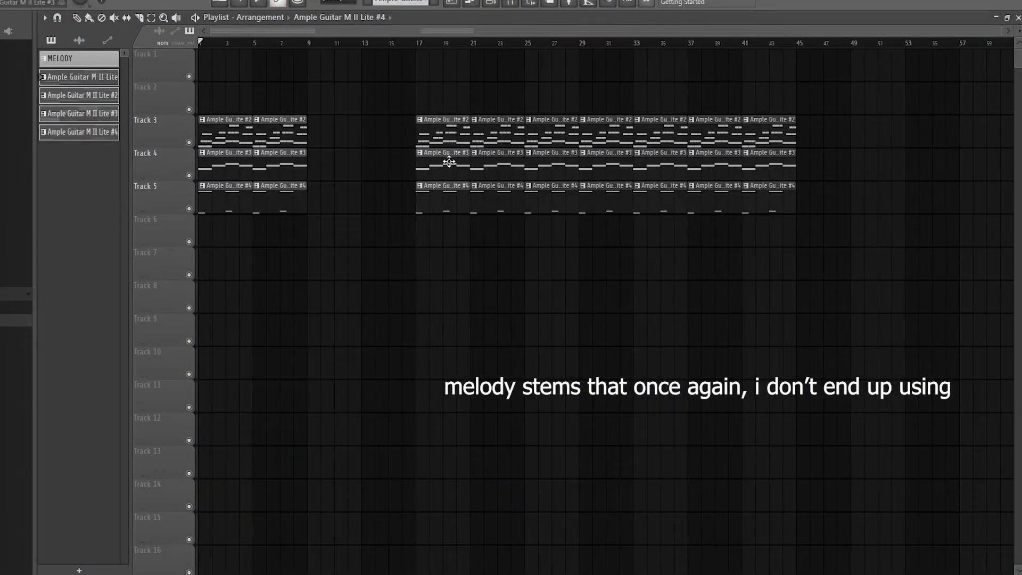
drag(449, 228, 485, 275)
right_click(444, 131)
right_click(388, 164)
right_click(497, 131)
right_click(499, 196)
right_click(552, 164)
right_click(606, 130)
right_click(661, 164)
right_click(715, 131)
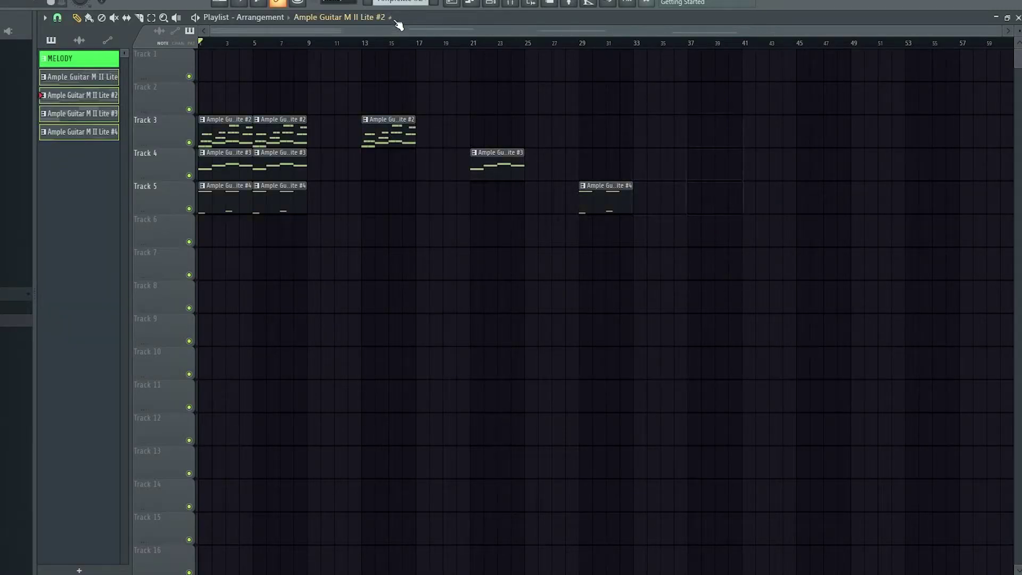
Place an empty Pattern 6 clip at bar 33 on Track 3 and open the mixer
key(F4)
click(640, 137)
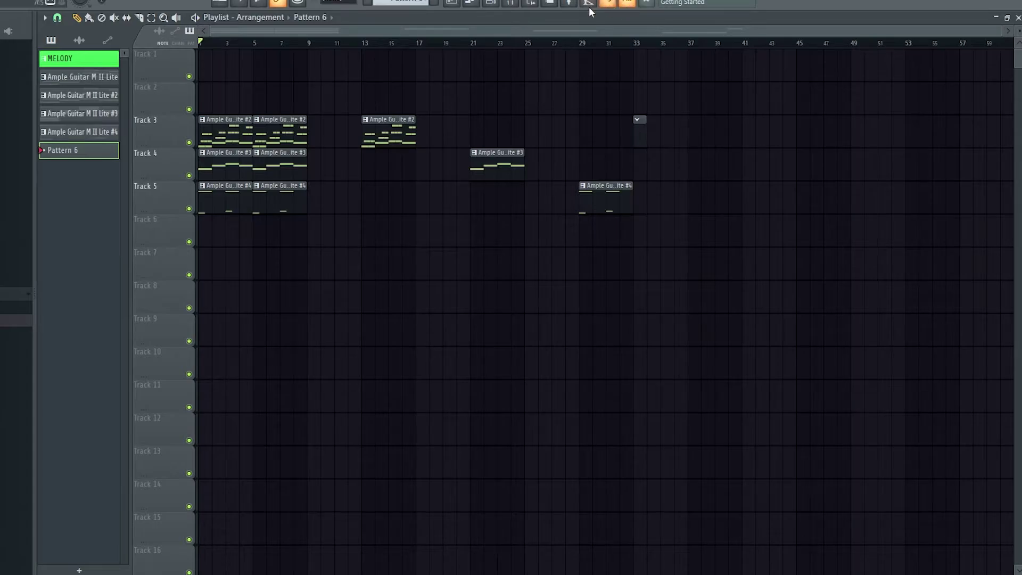
click(512, 5)
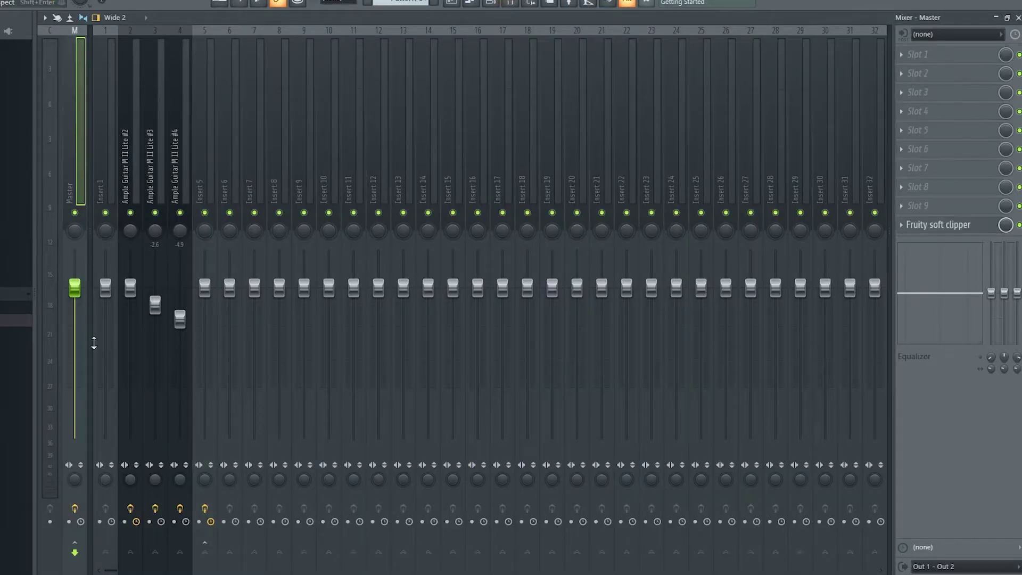
Arm the Master mixer track and render the playlist arrangement to an audio clip
click(69, 522)
key(alt+r)
key(Escape)
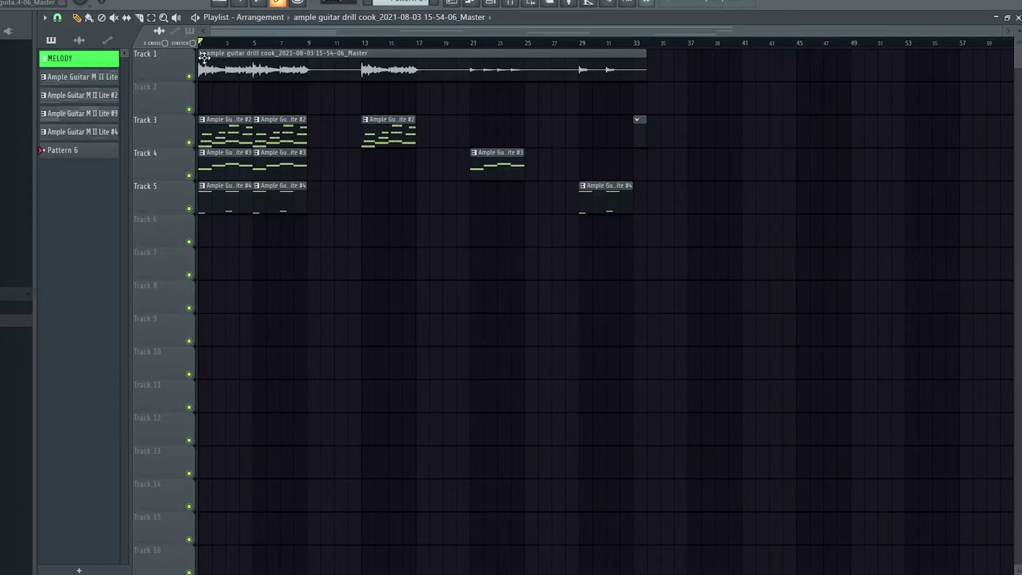
Set the rendered Track 1 clip's time-stretching mode to Stretch and turn on Normalize
right_click(201, 59)
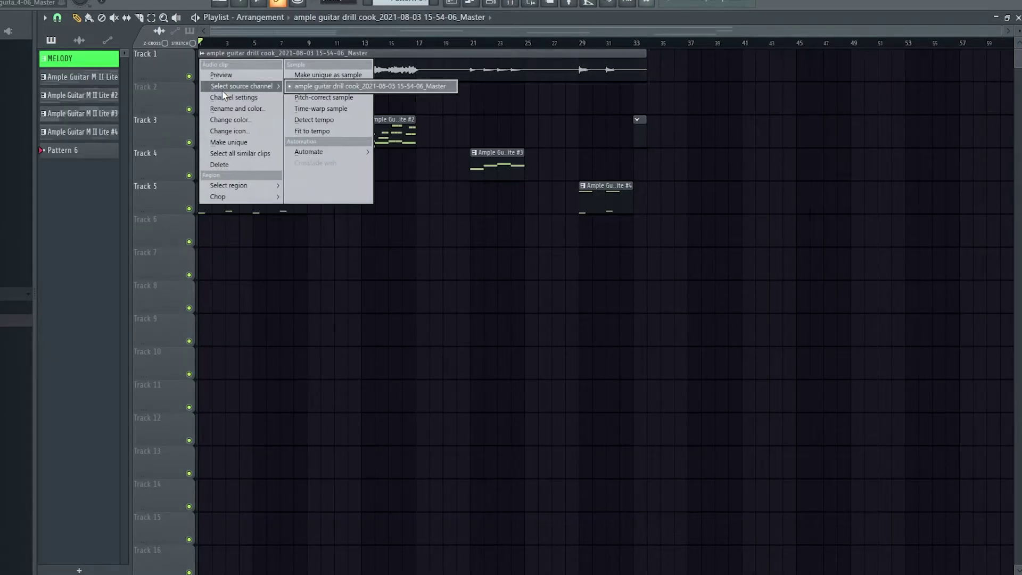
click(223, 97)
click(453, 236)
click(418, 261)
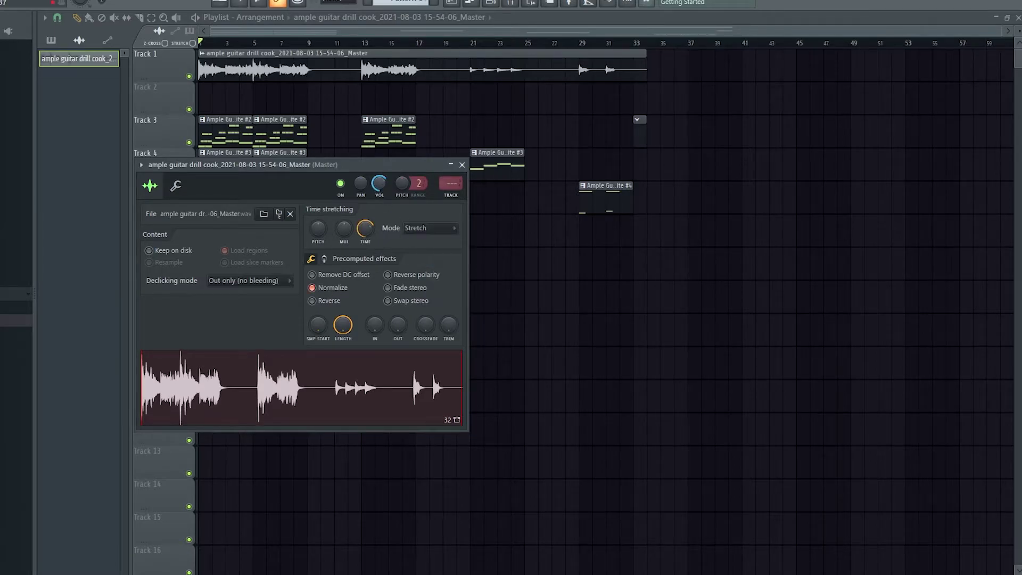
click(462, 165)
Check how the looped audio clips on Tracks 1, 2 and 4 line up at bar 5, undoing the deletion of Track 1's first clip
ctrl+click(189, 76)
ctrl+scroll(202, 96, up, 3)
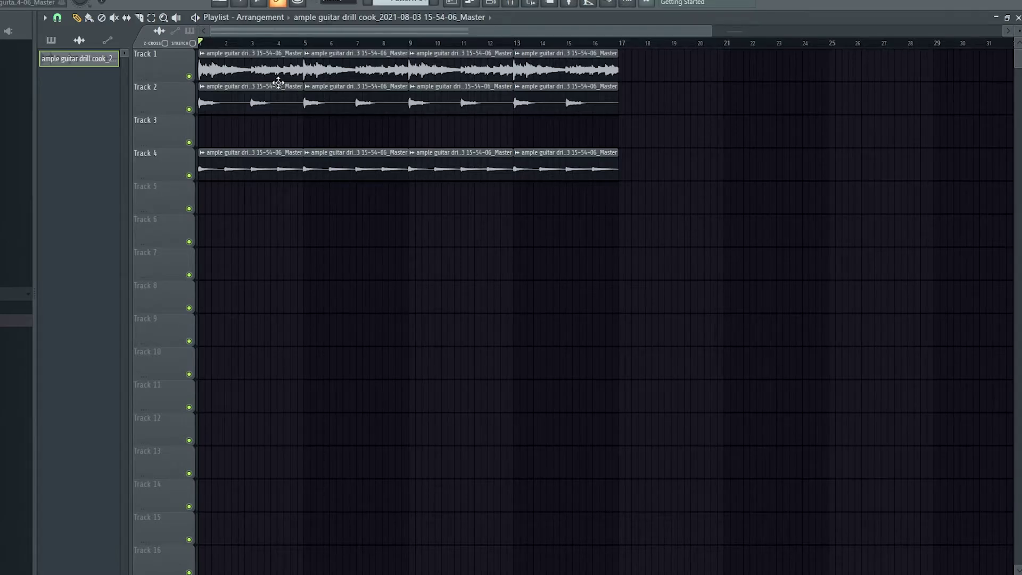
scroll(324, 91, up, 8)
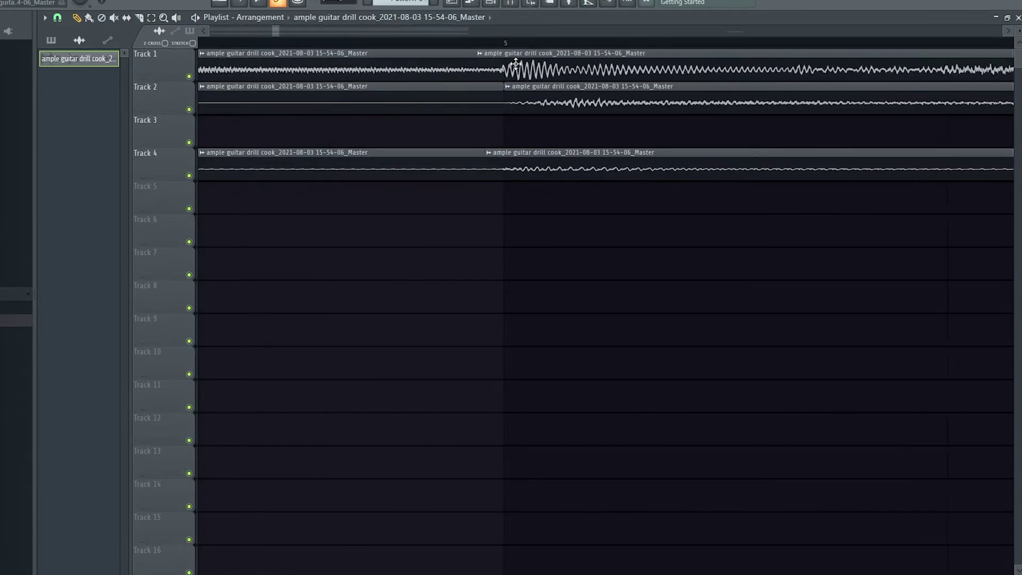
right_click(265, 74)
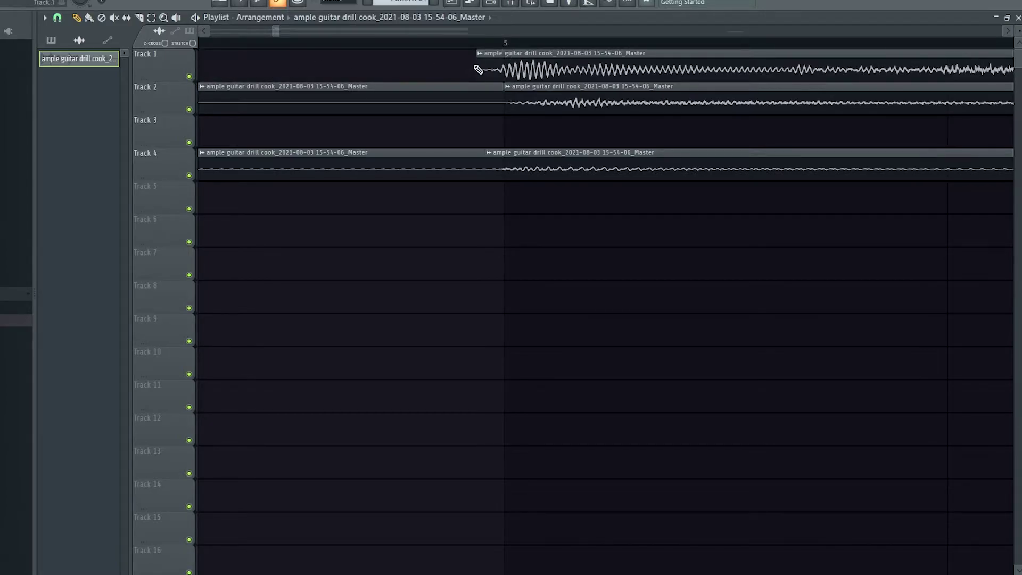
key(ctrl+z)
scroll(511, 221, down, 2)
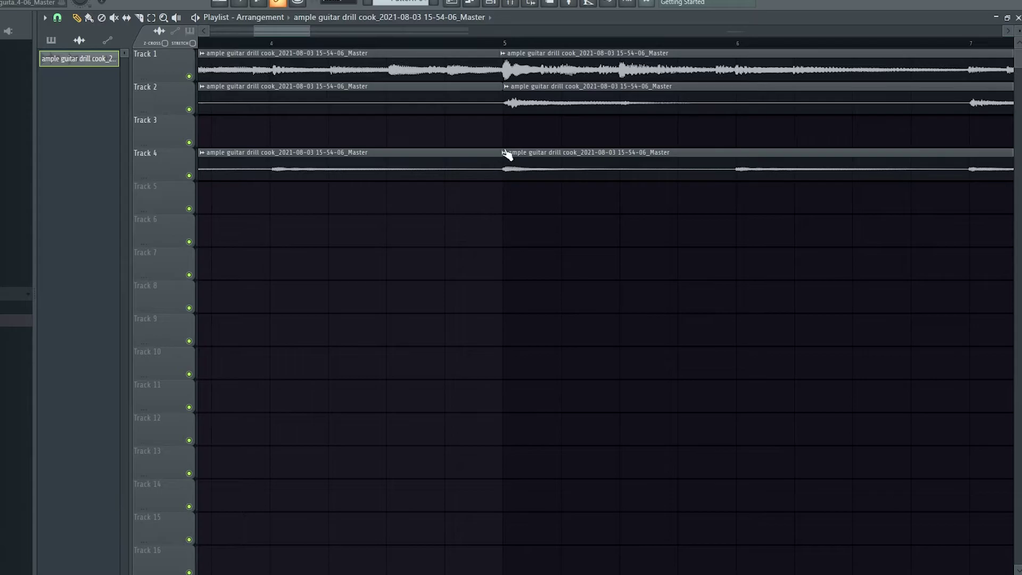
scroll(506, 66, down, 2)
scroll(516, 66, down, 4)
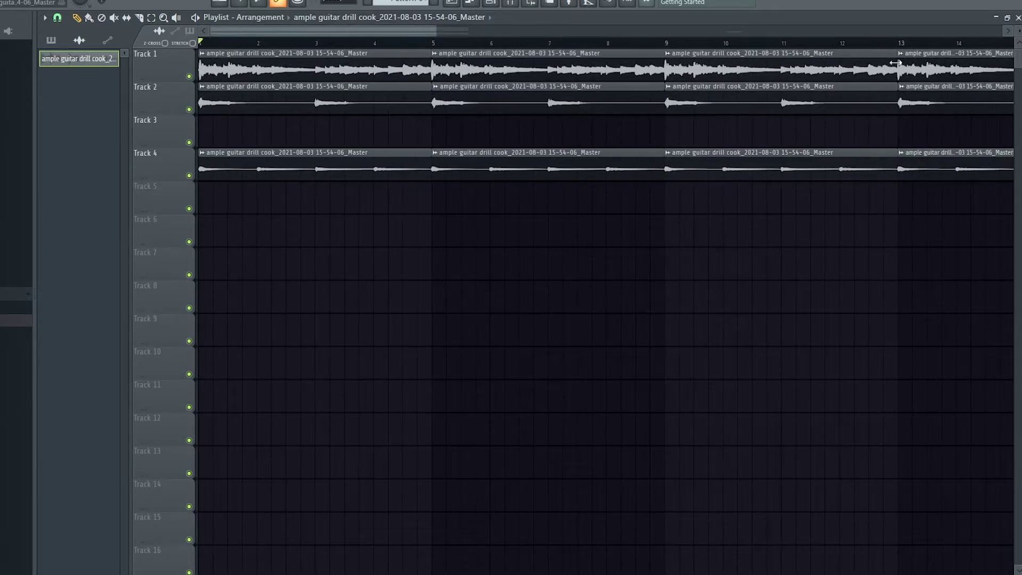
scroll(867, 109, down, 3)
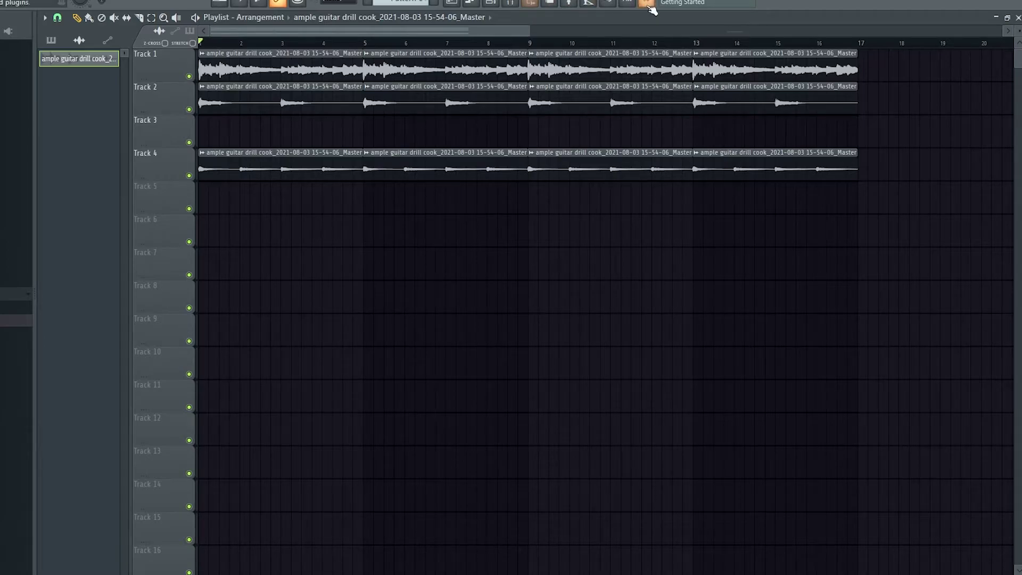
Render the extended playlist arrangement from the armed Master mixer track to a new audio clip
click(528, 5)
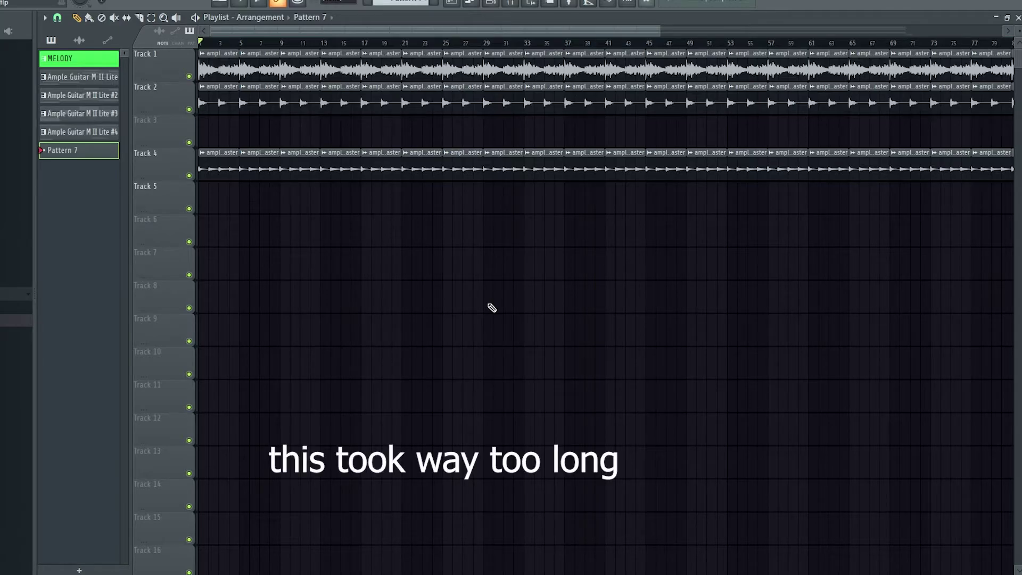
scroll(410, 198, down, 3)
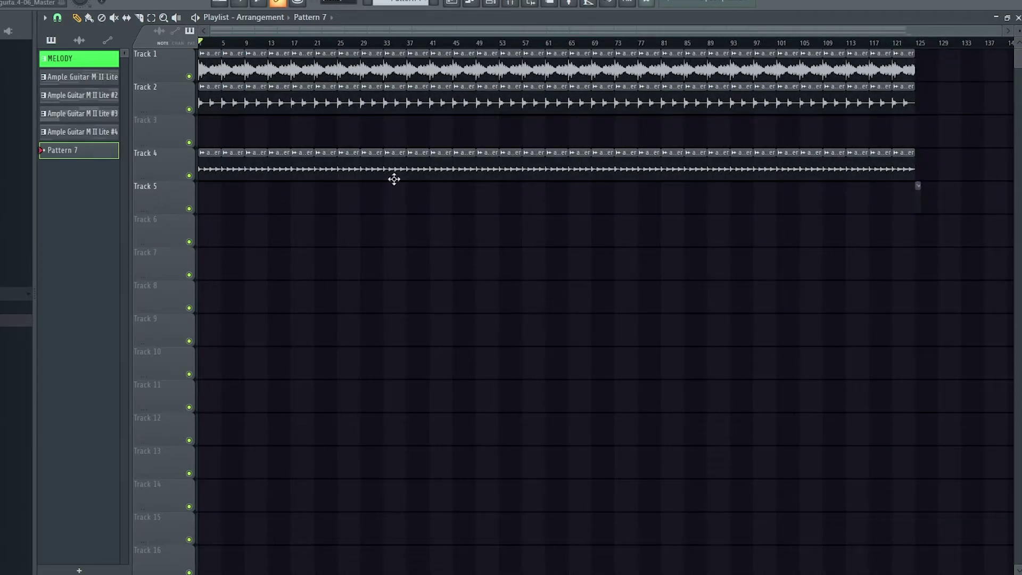
click(629, 7)
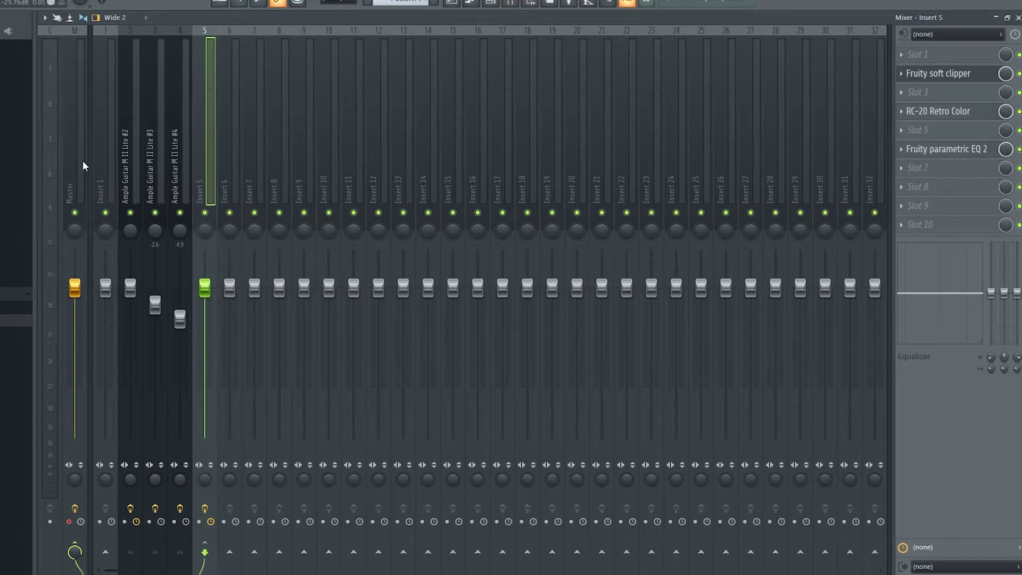
click(82, 166)
key(ctrl+alt+r)
click(546, 376)
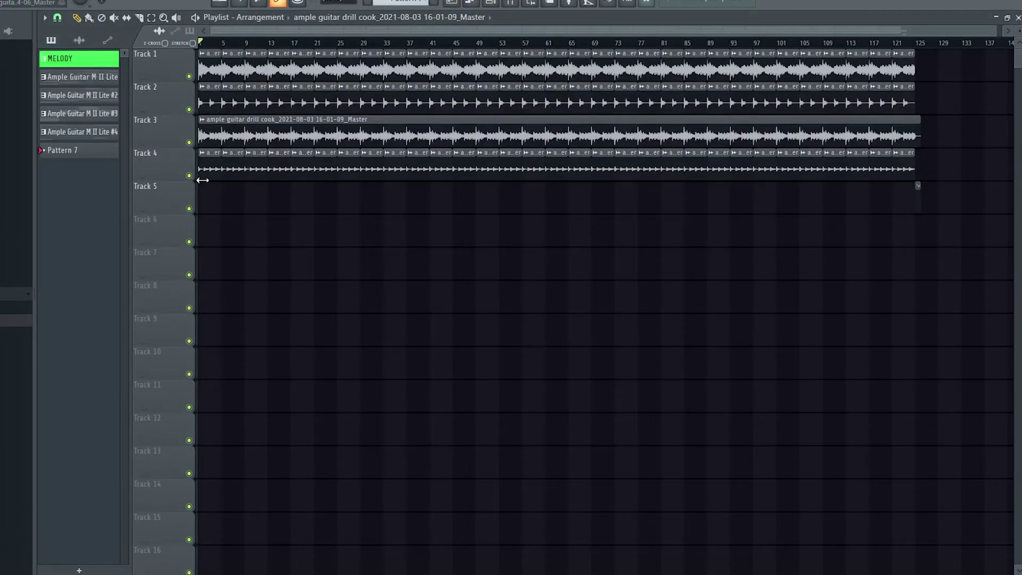
Move the newly rendered master clip from Track 3 to Track 5, keeping it at bar 1
right_click(189, 142)
drag(200, 137, 188, 198)
right_click(189, 209)
scroll(181, 194, up, 5)
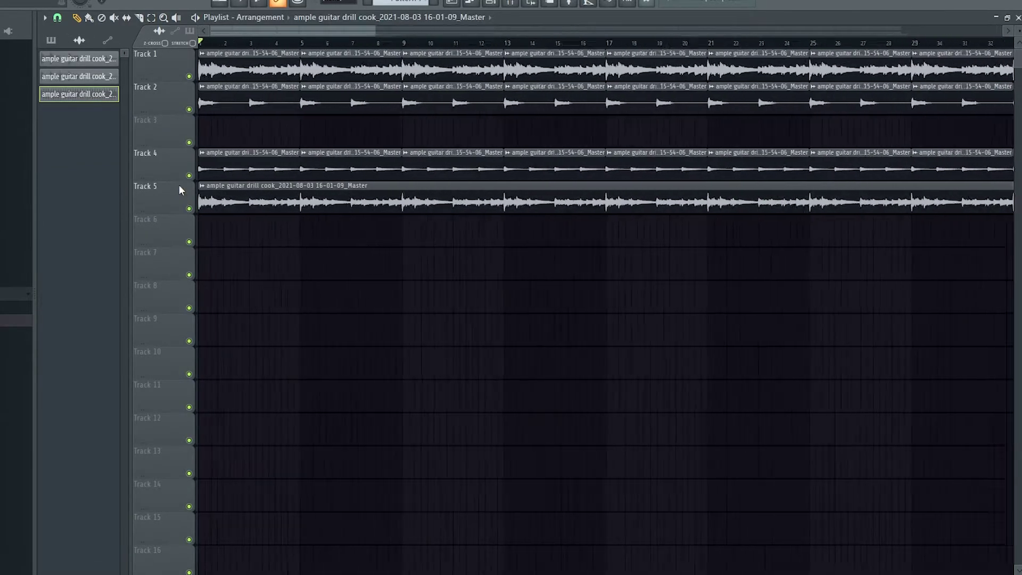
Solo Track 5 and play the rendered master clip across the loop join at bar 9
right_click(189, 209)
key(space)
click(411, 43)
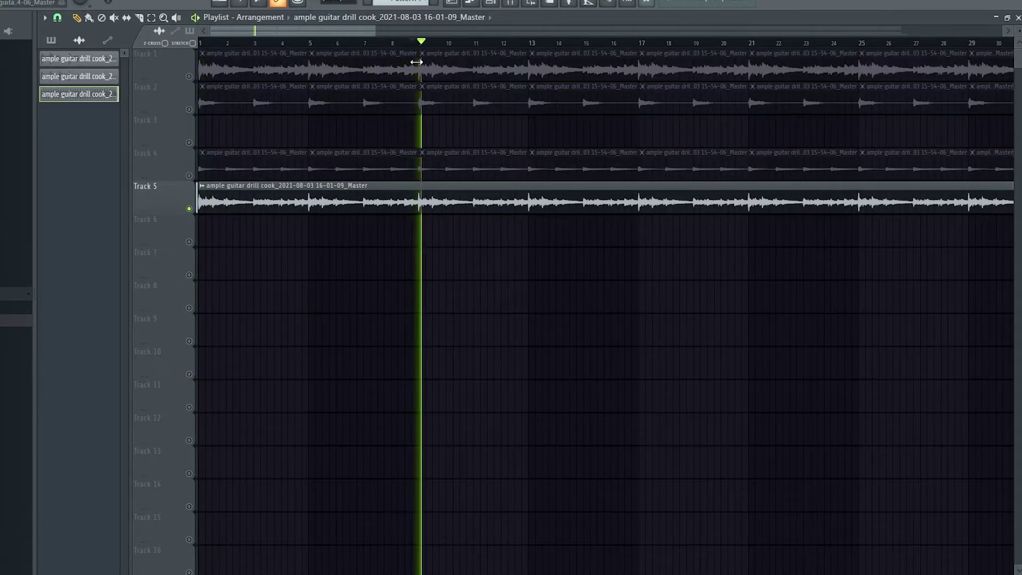
key(space)
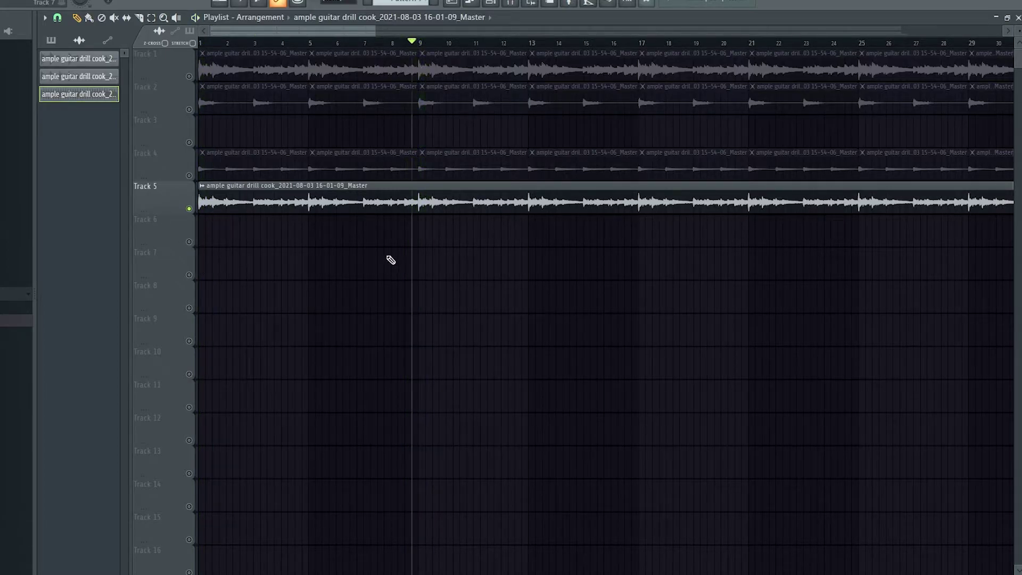
Set the Track 5 clip's time-stretching mode to Stretch and turn on Normalize
scroll(351, 200, down, 3)
click(202, 186)
click(242, 231)
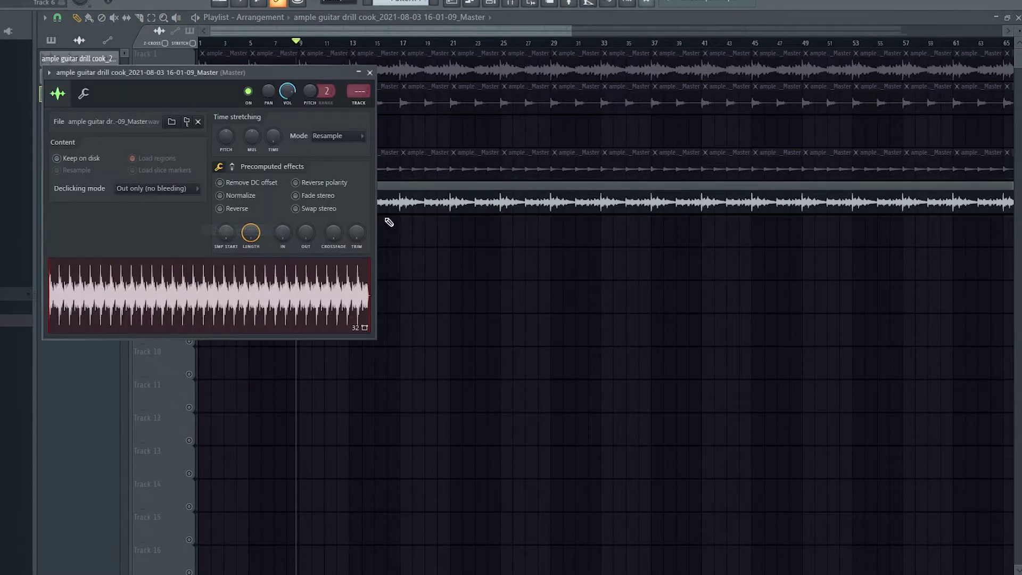
click(340, 136)
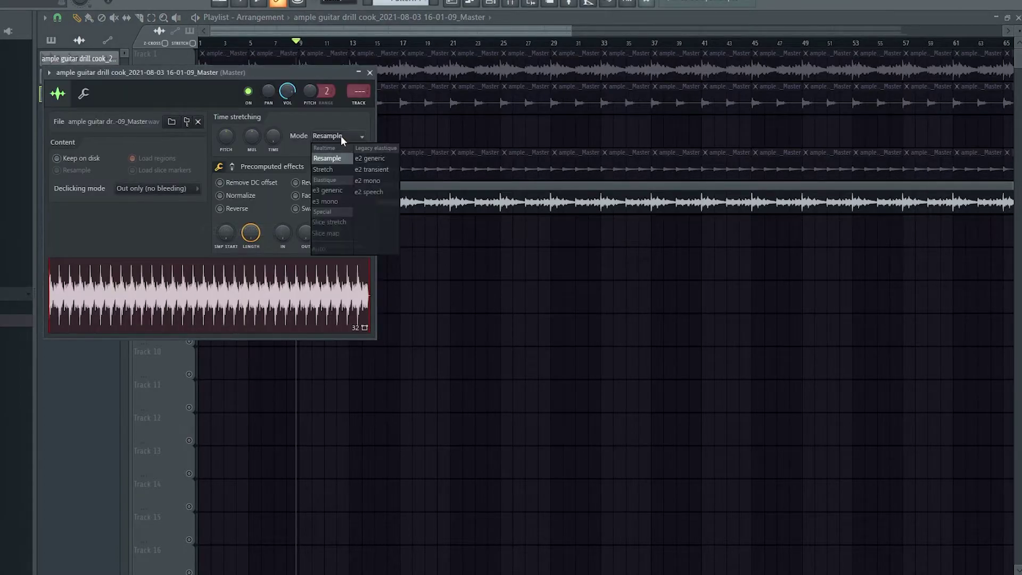
click(233, 197)
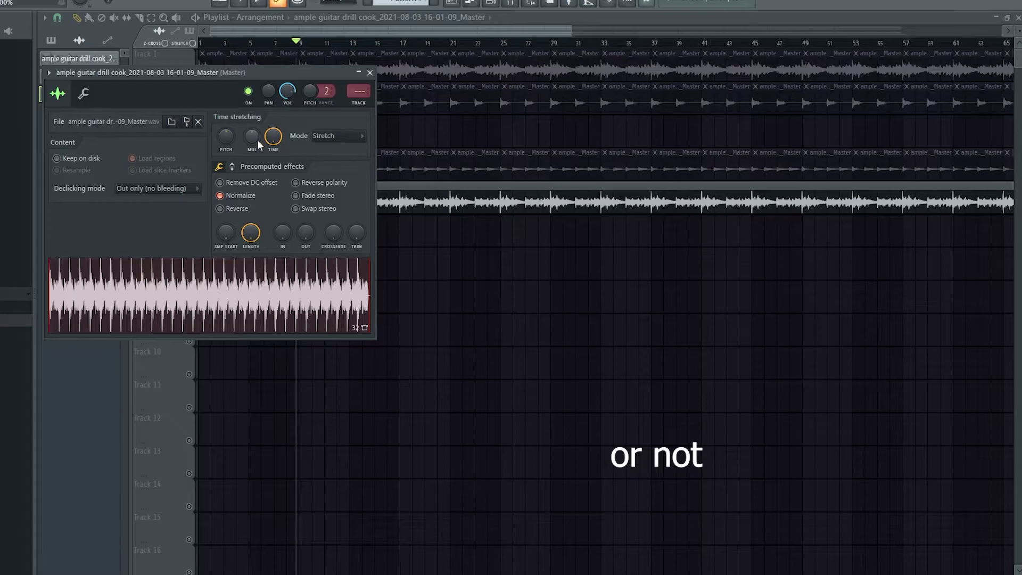
click(370, 72)
Place an empty pattern clip at bar 1 directly below the rendered melody clip
scroll(397, 2, down, 1)
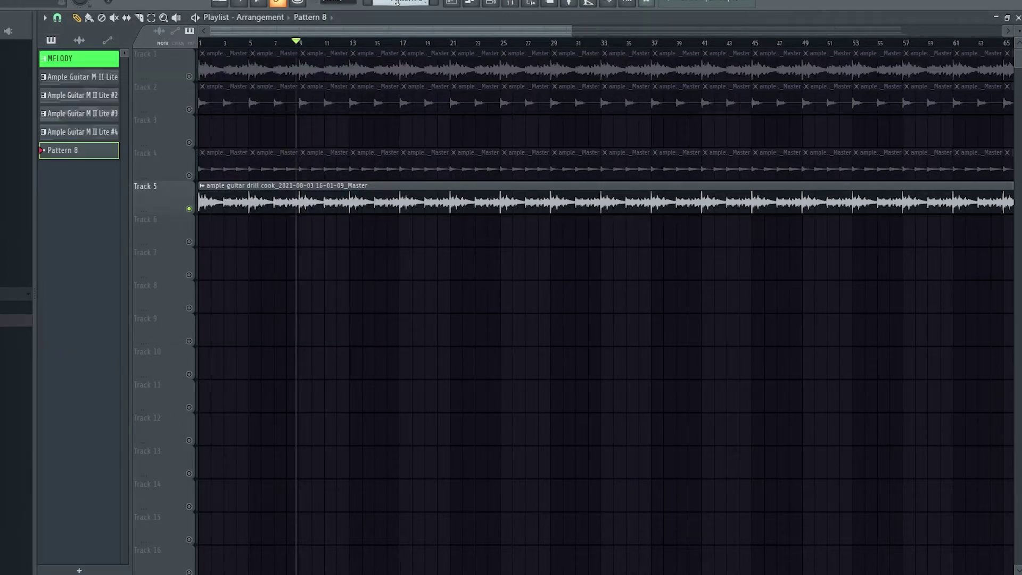
click(201, 229)
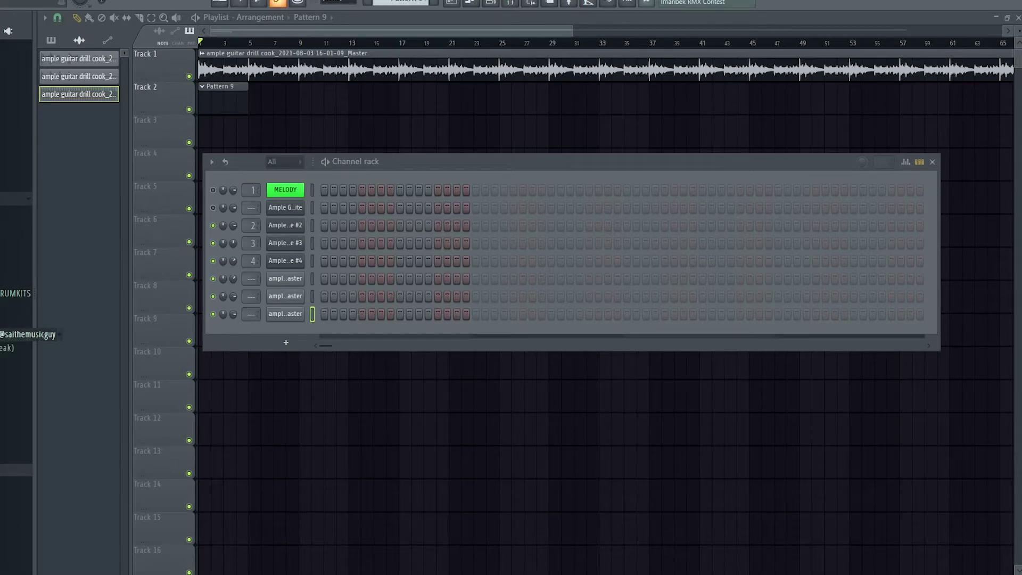
Browse the 808 samples and load 808(C)_EBONY into a new channel, closing its channel settings
scroll(16, 240, down, 5)
click(16, 286)
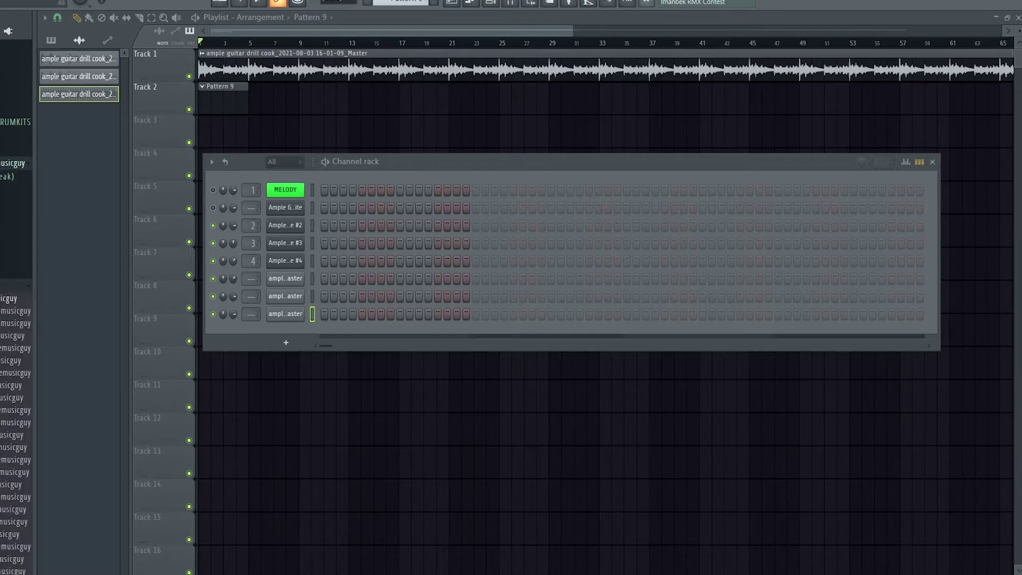
scroll(16, 310, down, 10)
scroll(16, 311, up, 10)
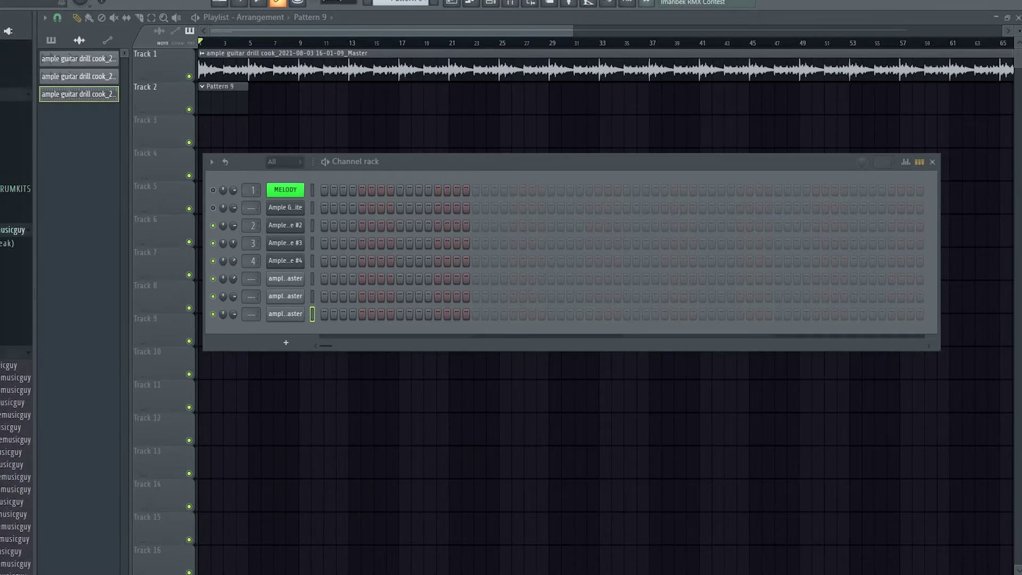
scroll(16, 250, down, 2)
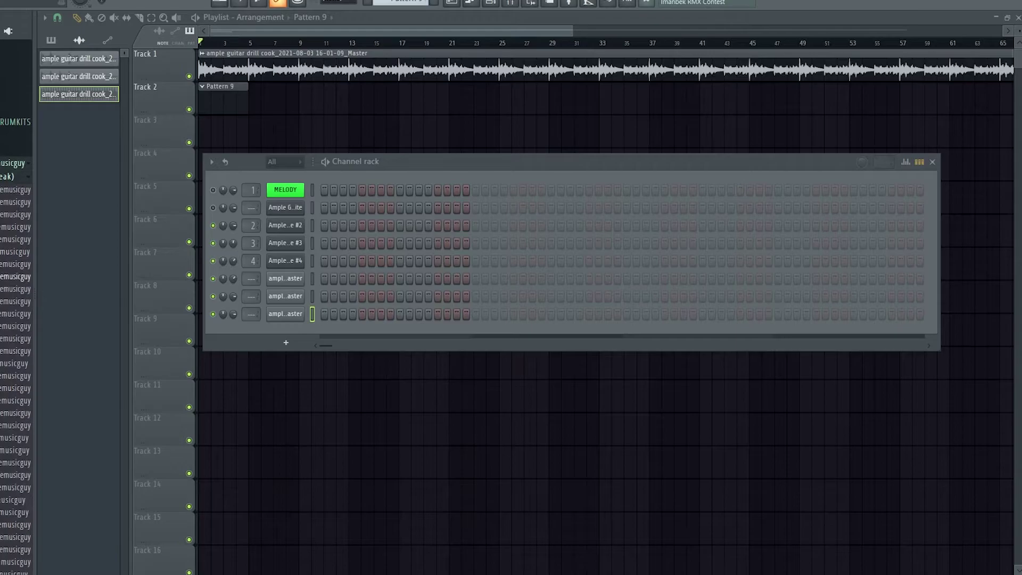
right_click(16, 326)
click(32, 337)
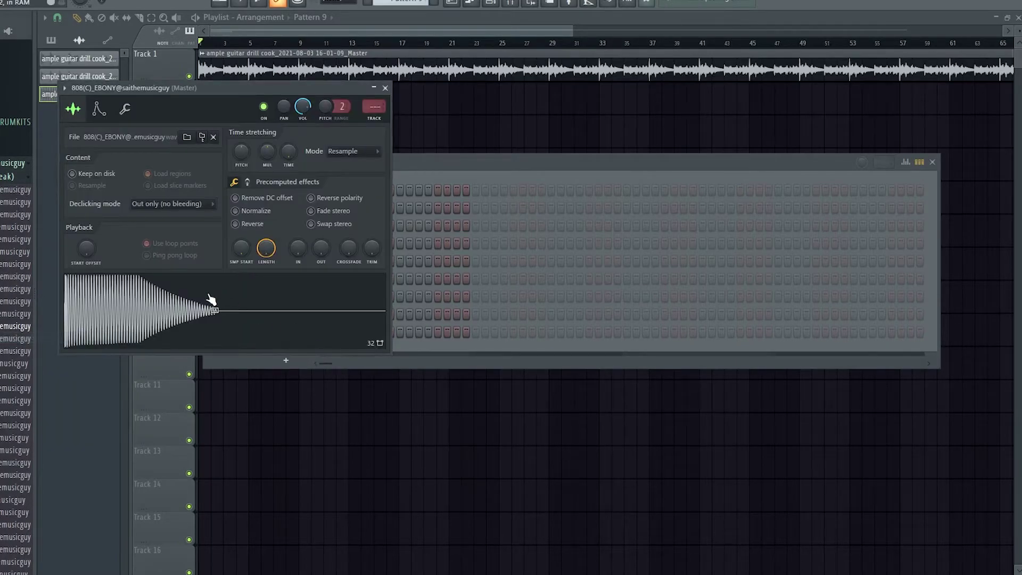
click(385, 88)
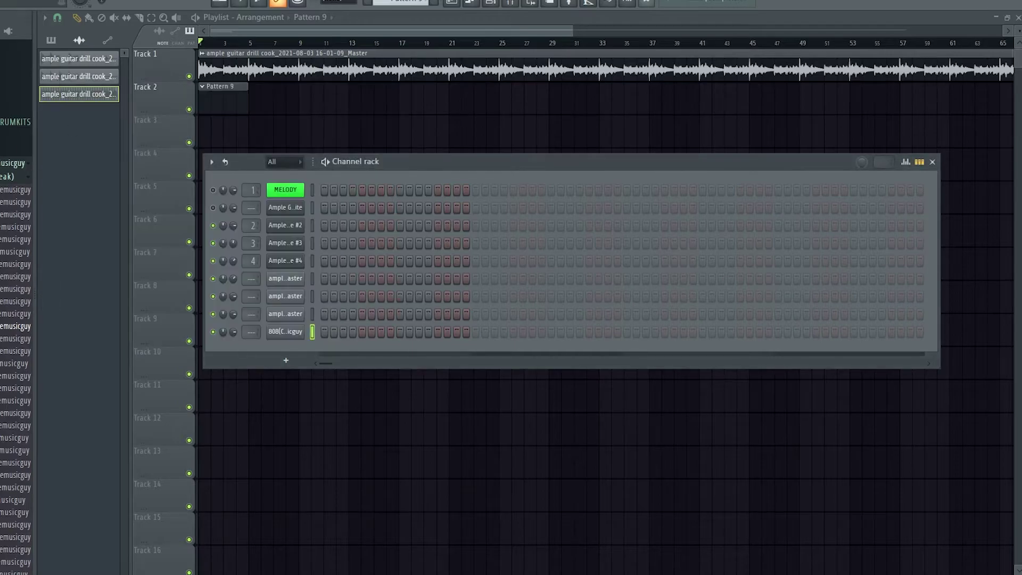
Load the Cymatics - Currency Clap sample from the drum kit's clap folder into a new channel
click(22, 163)
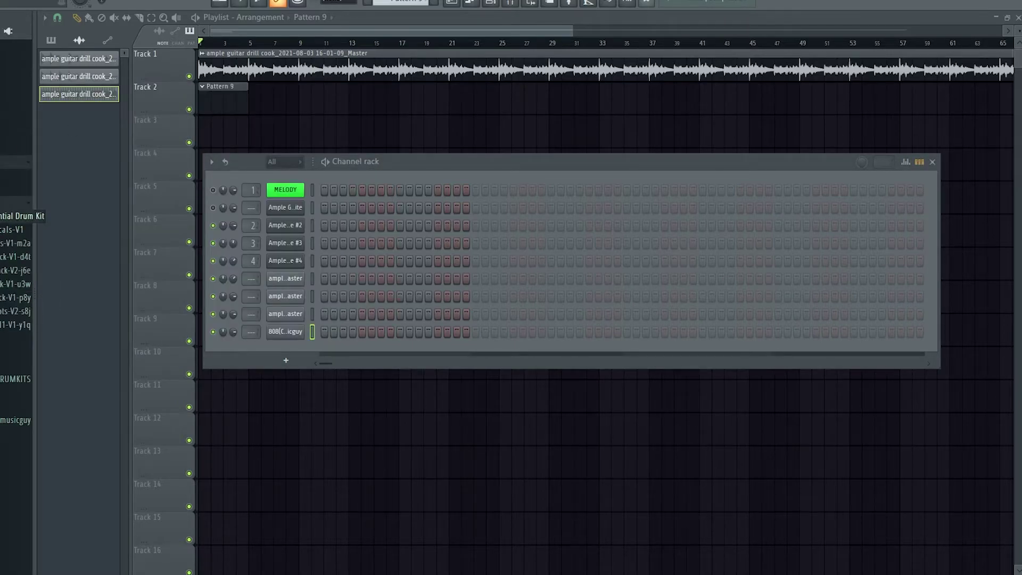
click(16, 216)
click(10, 257)
click(11, 284)
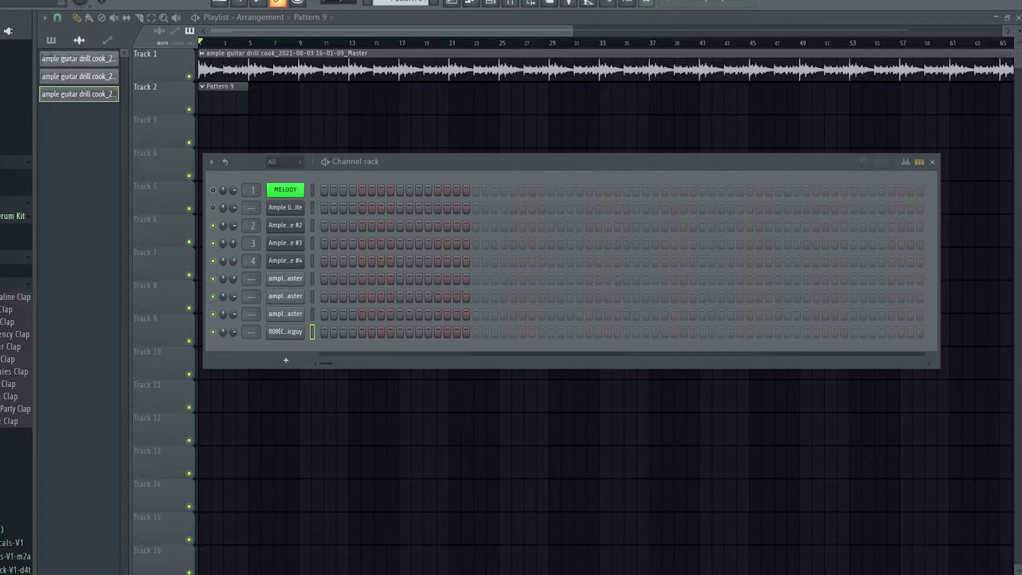
scroll(4, 304, down, 4)
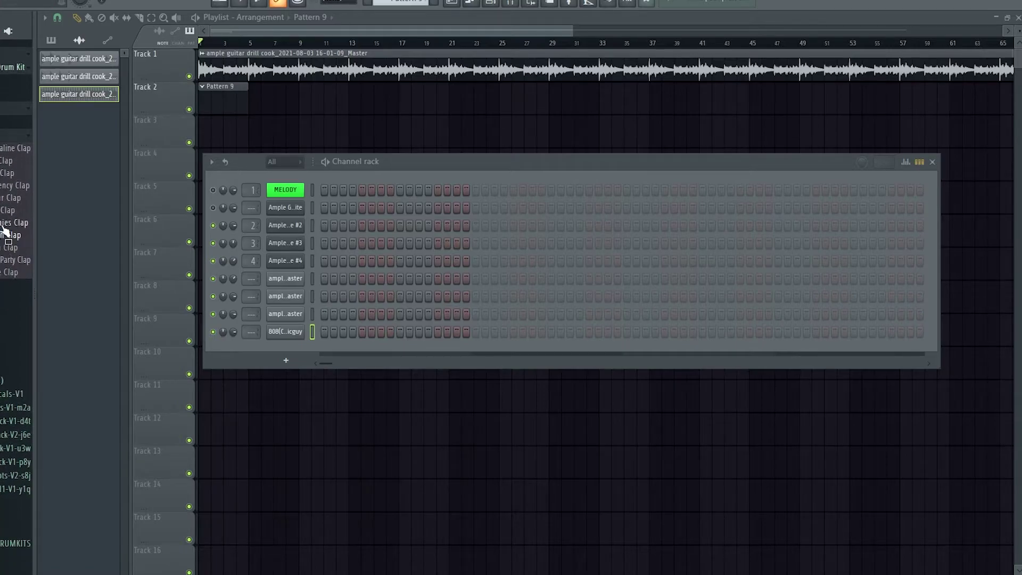
right_click(16, 186)
click(37, 185)
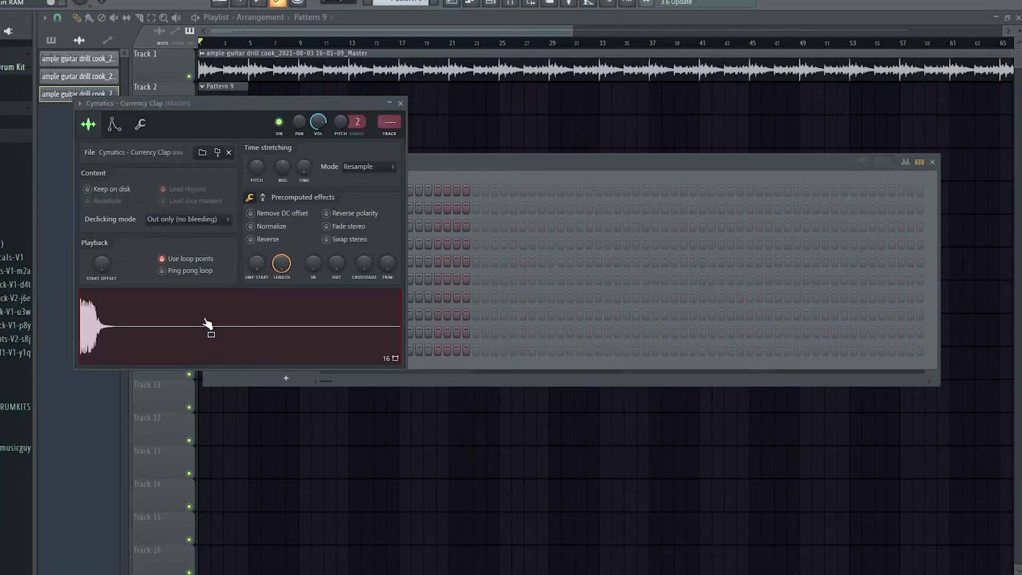
Load the Cymatics - Oliver Hihat and Cymatics - Viral Hihat samples into new channels
click(6, 163)
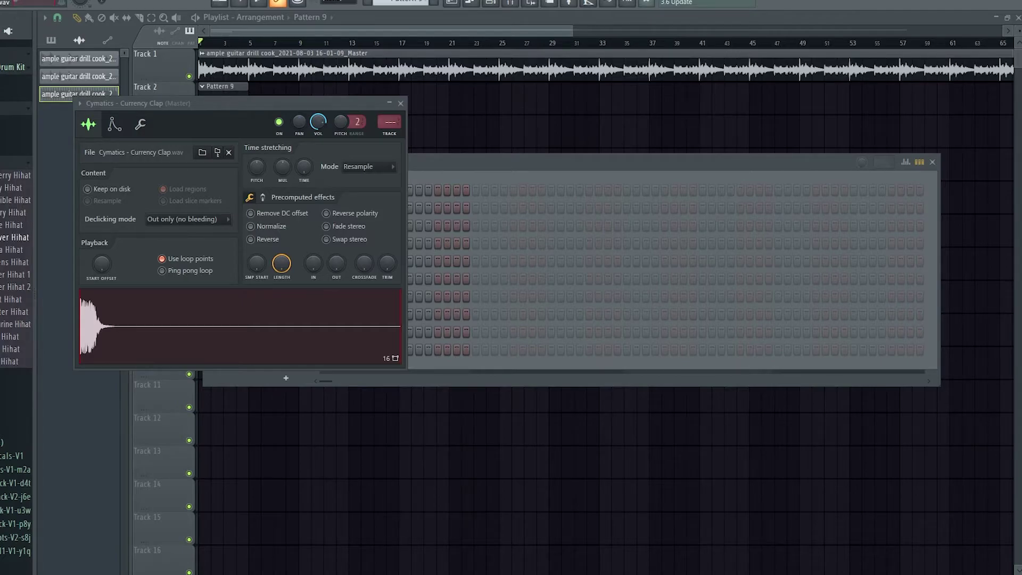
right_click(11, 237)
click(25, 244)
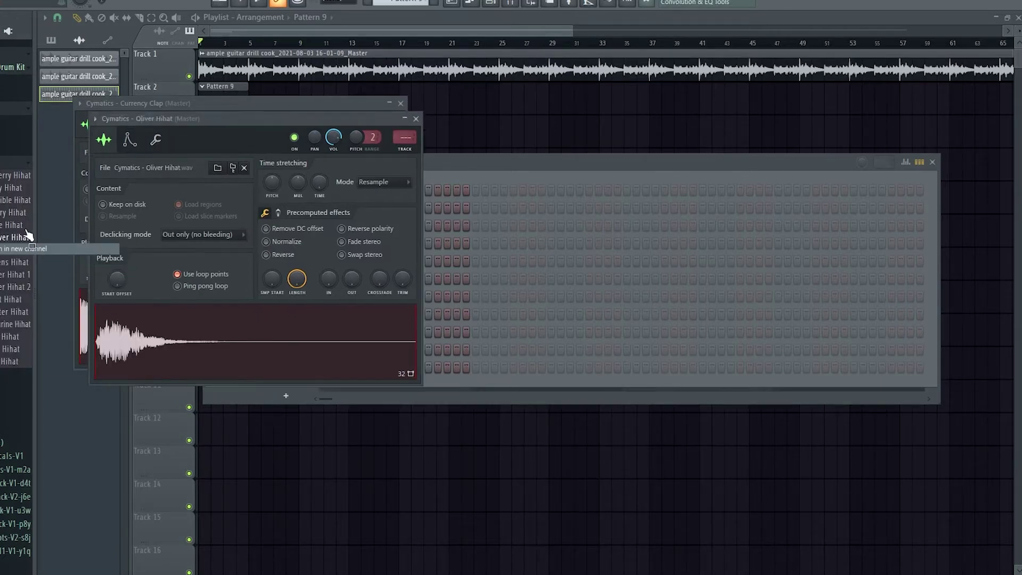
right_click(4, 336)
click(49, 349)
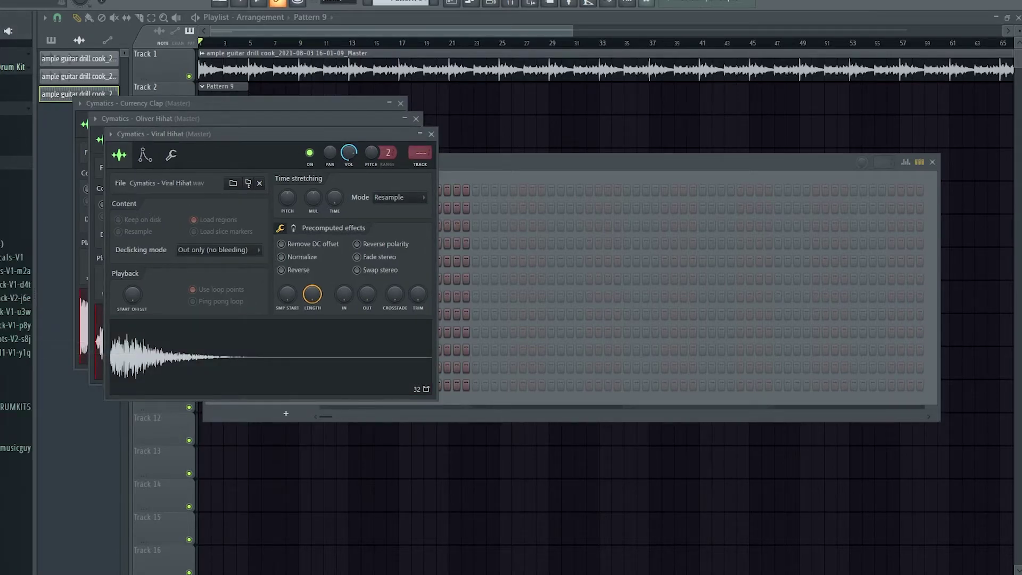
Load the Cymatics - Marrow Kick - A# and Cymatics - Devil Rimshot samples from the drum kit into new channels
click(10, 176)
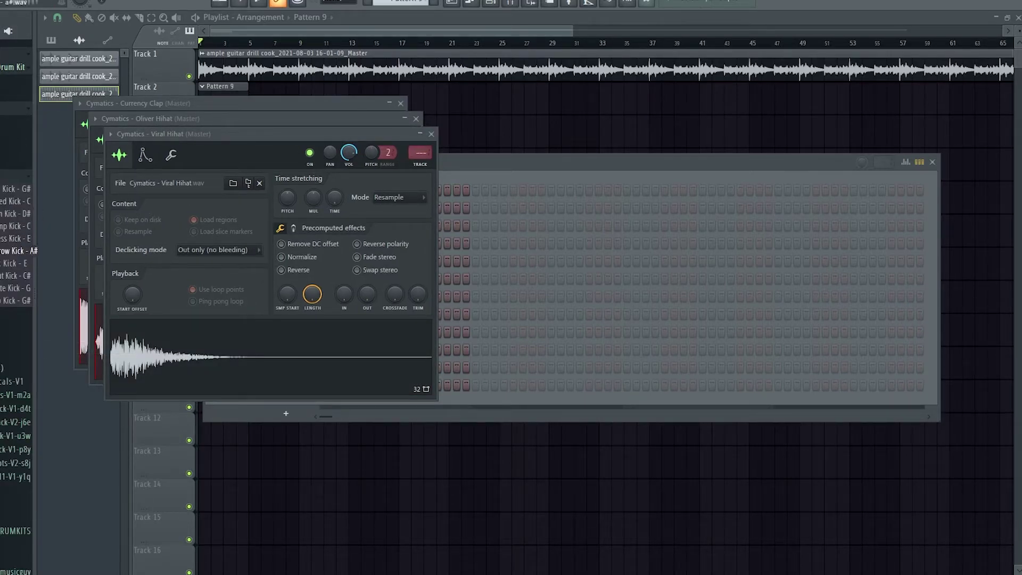
right_click(11, 253)
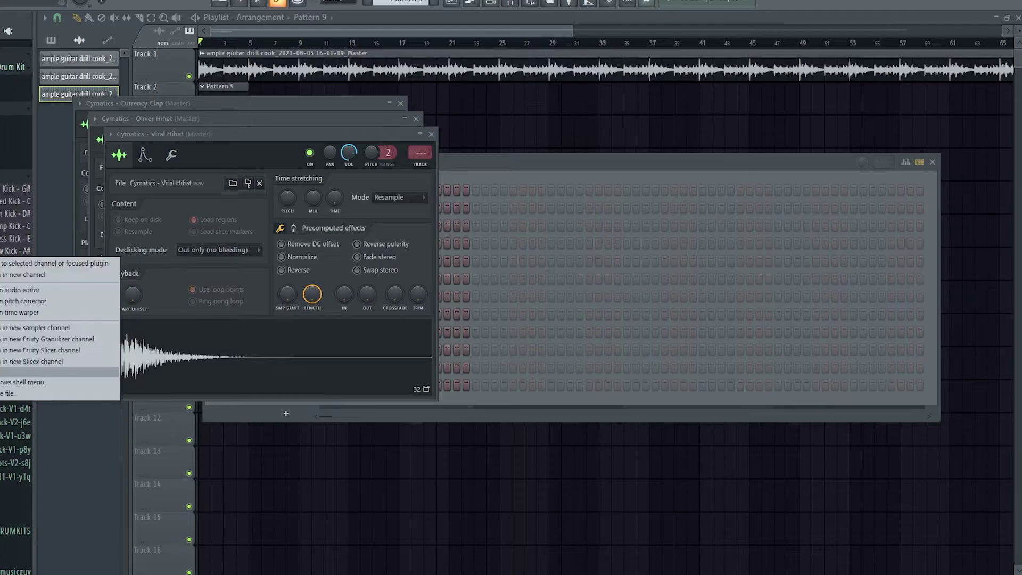
click(32, 274)
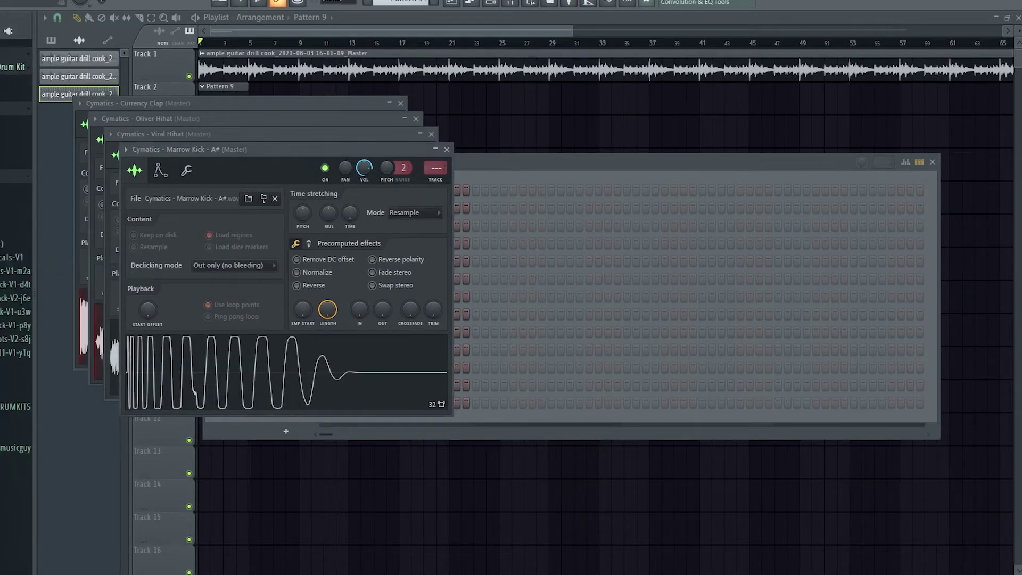
click(11, 203)
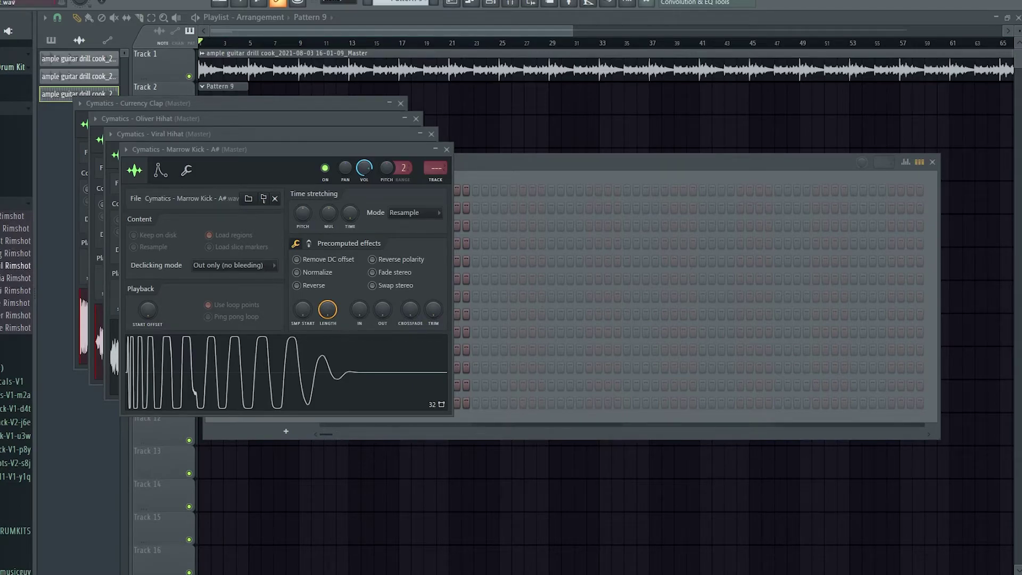
right_click(11, 265)
click(11, 278)
click(10, 204)
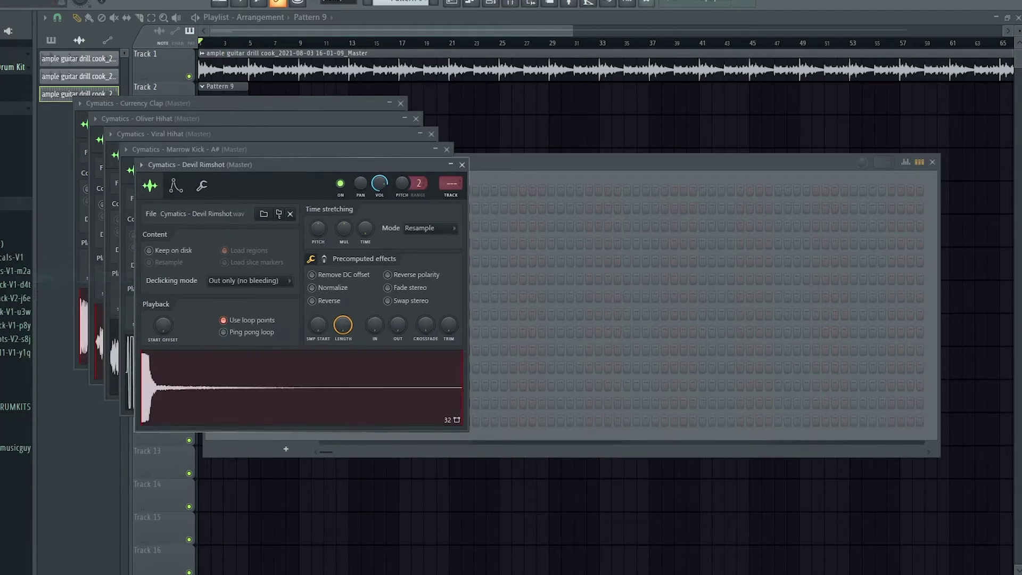
Audition the percussion samples and load Cymatics - Stab Perc and Cymatics - Gassed Perc into new channels
click(11, 190)
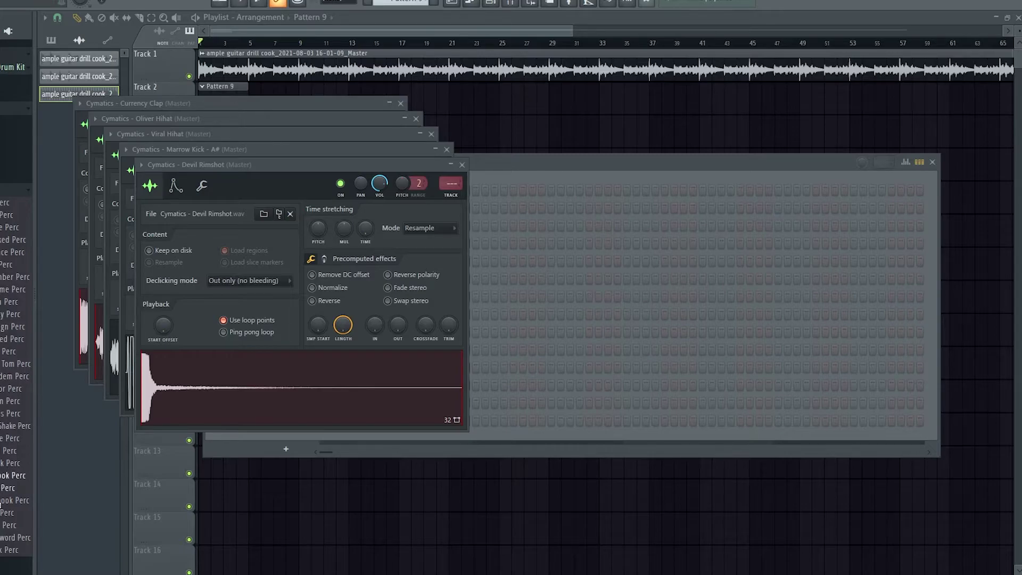
right_click(4, 487)
click(32, 441)
click(9, 536)
click(1, 339)
click(1, 327)
click(2, 339)
click(1, 327)
right_click(2, 337)
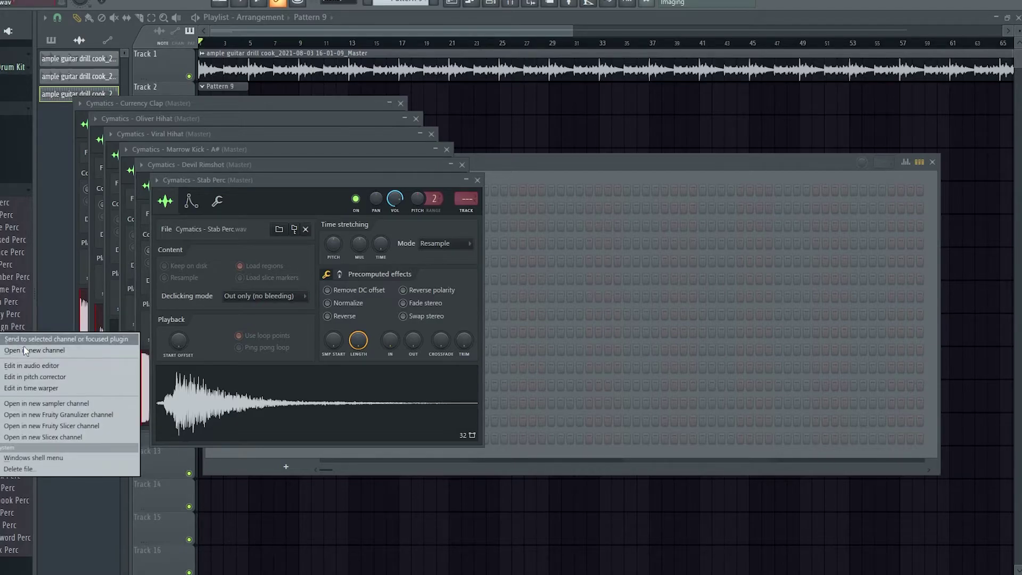
click(10, 351)
click(9, 190)
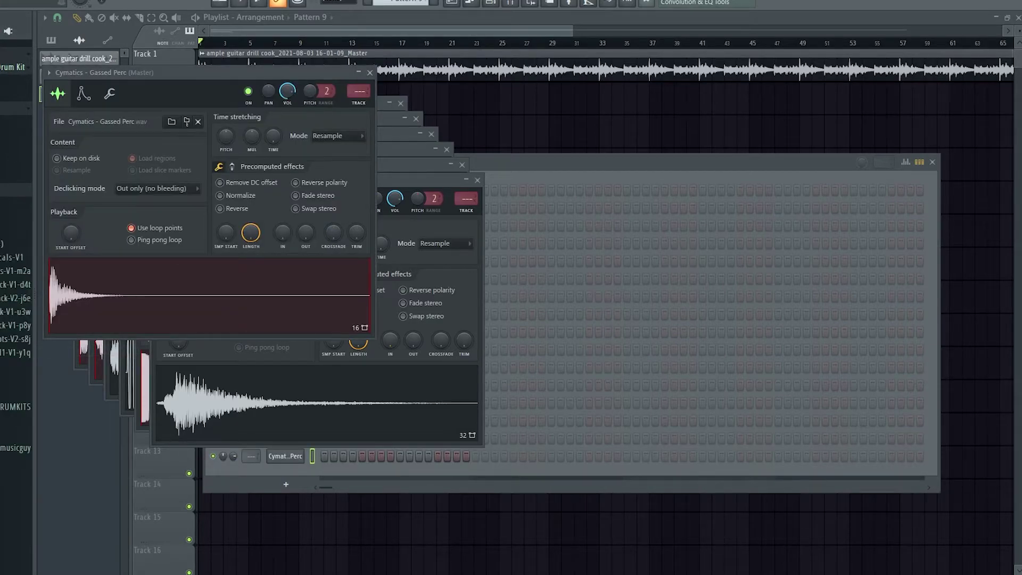
Audition the snare samples and load Cymatics - Hydraulic Snare - C# and Cymatics - Elbow Snare - E into new channels
click(6, 217)
click(3, 340)
click(1, 341)
click(2, 330)
click(1, 318)
click(1, 306)
click(1, 293)
click(1, 280)
click(1, 268)
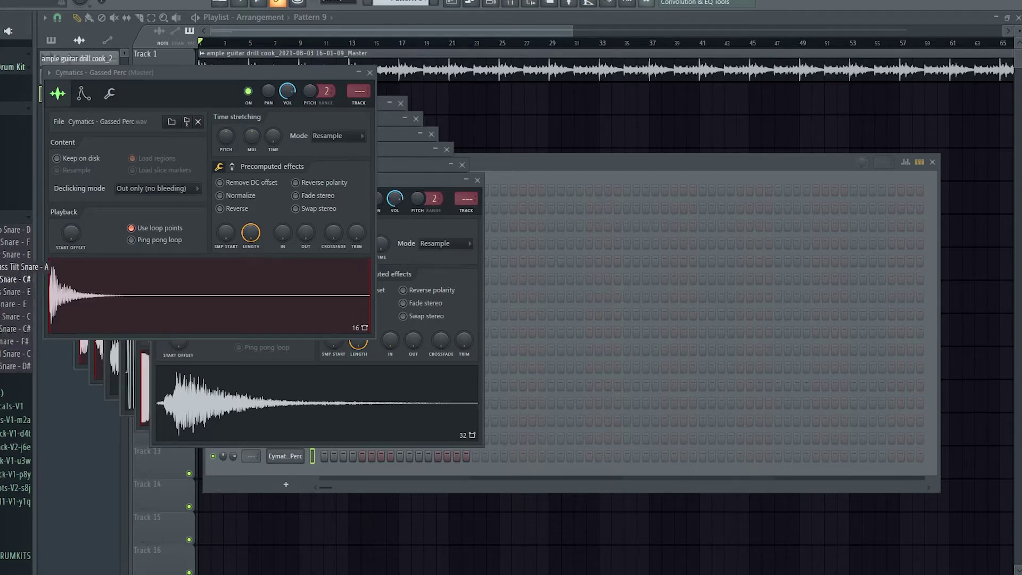
click(1, 278)
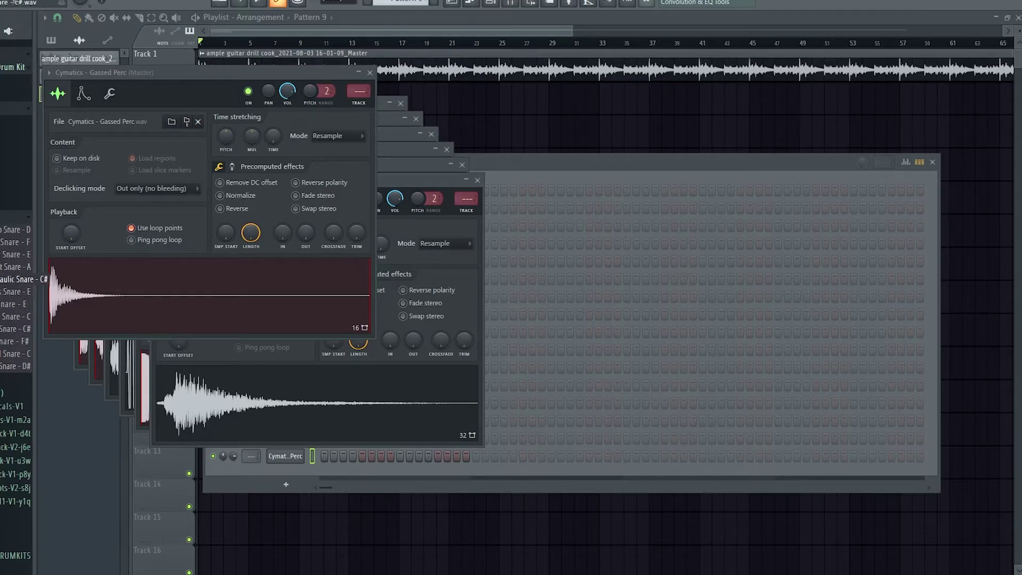
right_click(16, 279)
click(18, 290)
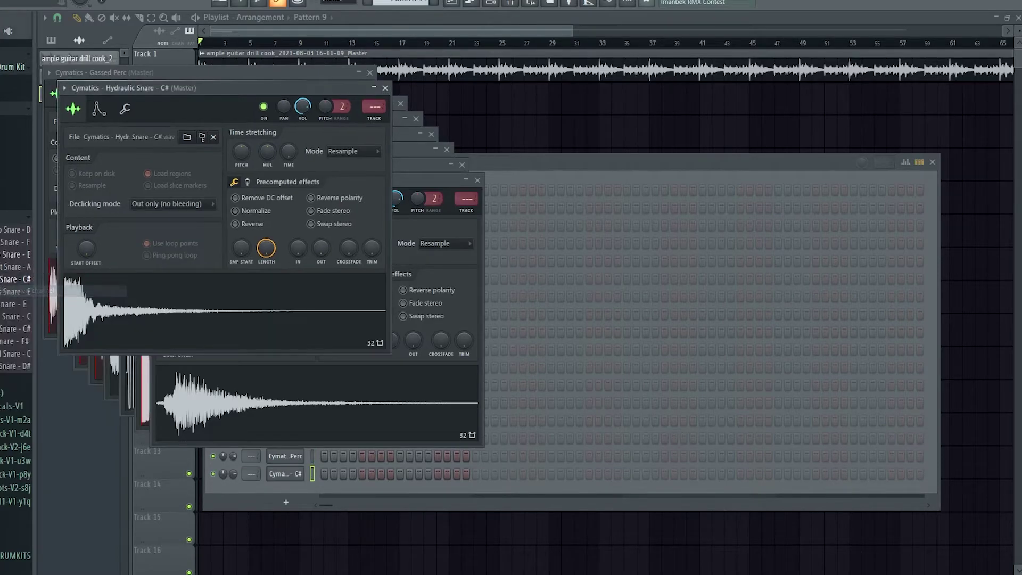
right_click(3, 255)
click(10, 267)
Close all the sample settings windows, leaving the channel rack open over the playlist, and collapse the drum kit folder in the browser
click(522, 166)
drag(523, 167, 535, 113)
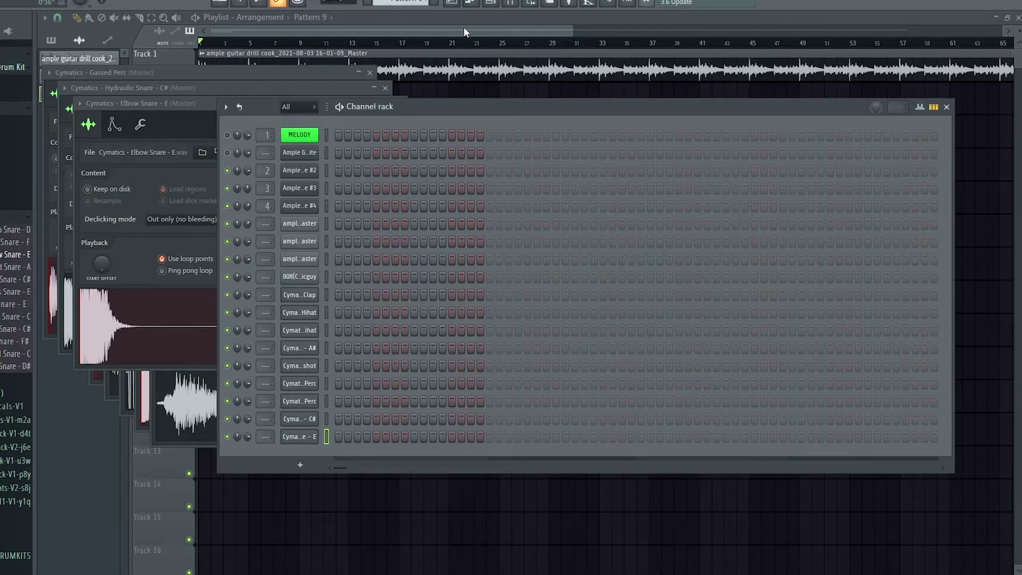
key(F12)
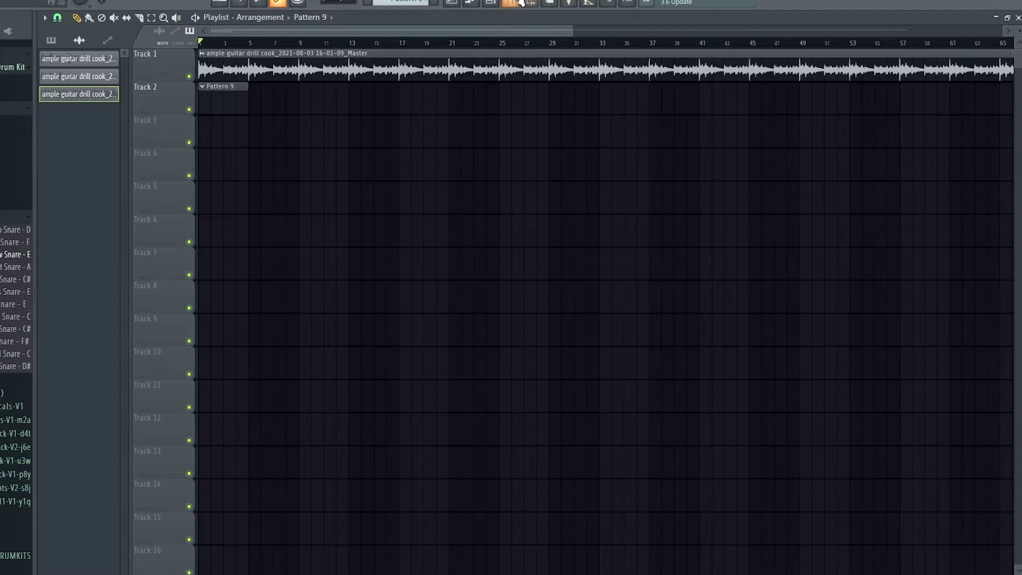
key(F6)
click(12, 67)
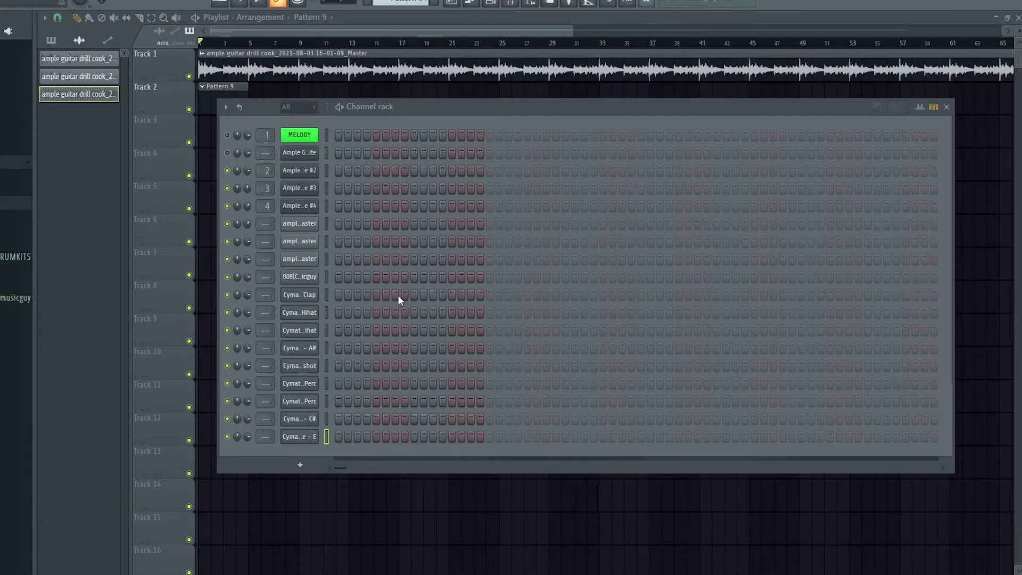
Place Oliver Hihat hits on steps 1, 4, 7 and 9 and an Elbow Snare hit on step 9, closing the snare's channel settings
click(327, 313)
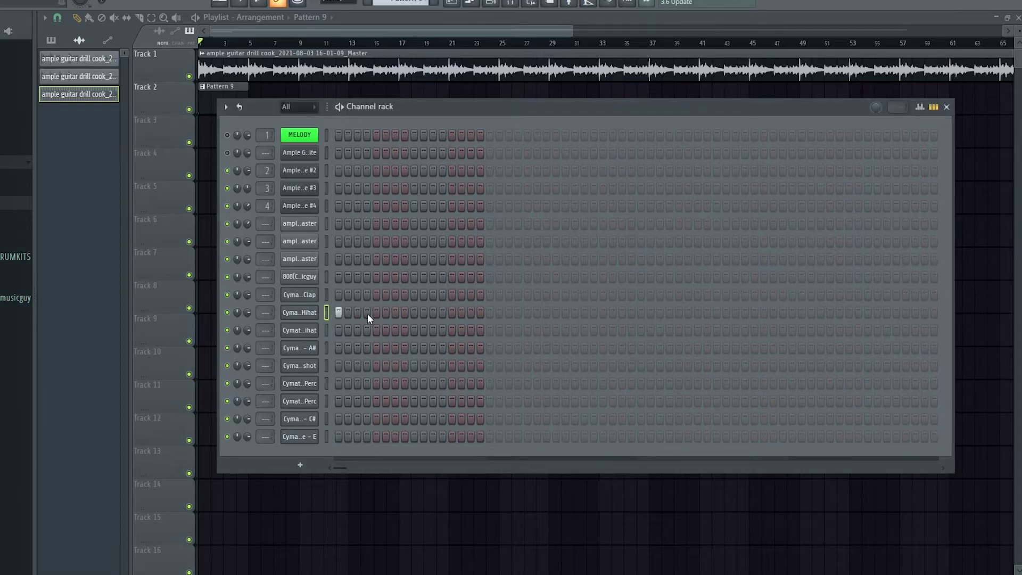
click(414, 313)
click(327, 419)
click(326, 436)
click(414, 436)
click(298, 437)
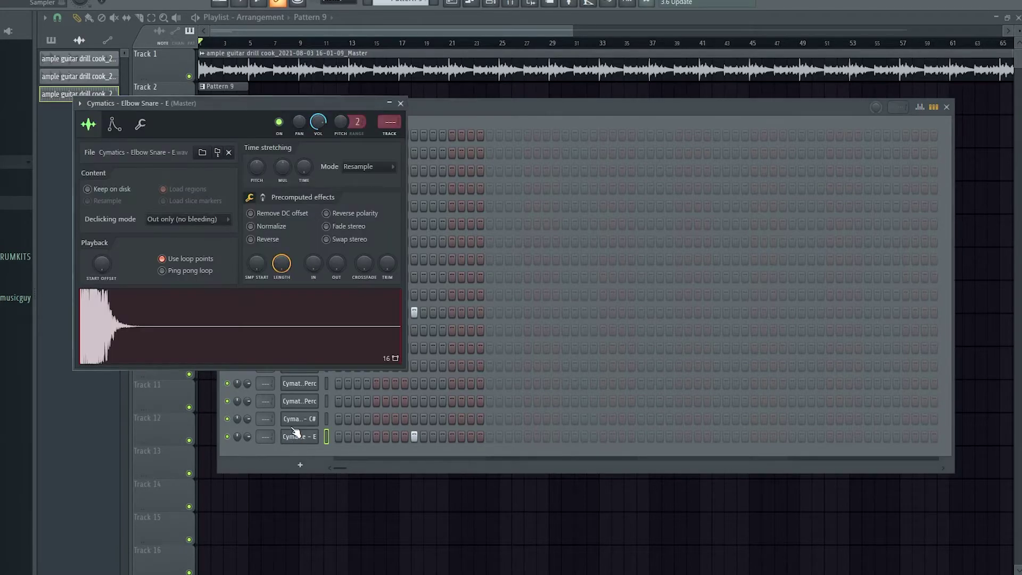
click(400, 105)
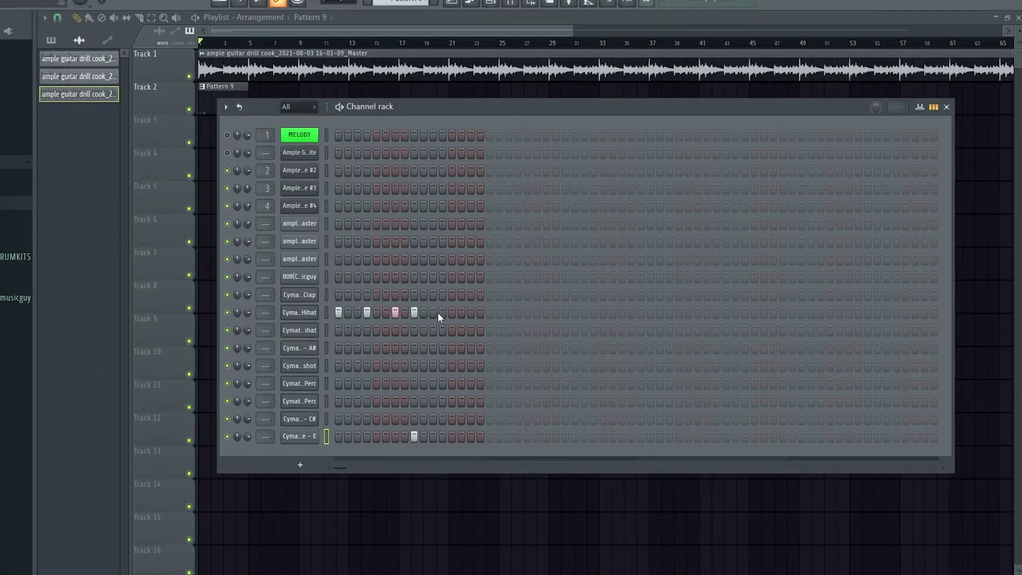
Remove the Oliver Hihat hit on step 9 and repeat the remaining three-note group through bar 4 in its piano roll
click(414, 313)
right_click(314, 311)
click(326, 314)
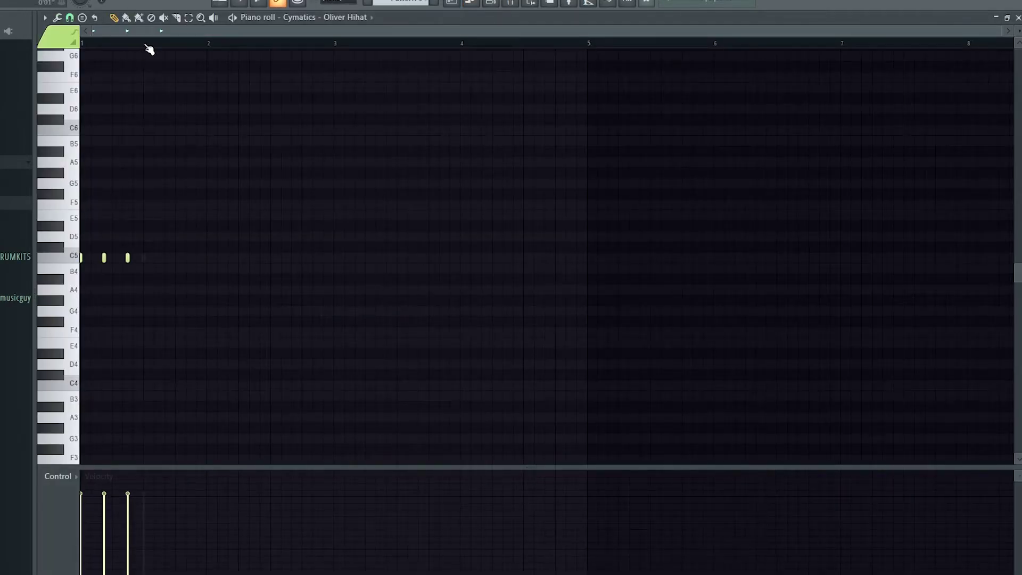
key(ctrl+a)
key(ctrl+b)
key(ctrl+b)
key(ctrl+b)
key(ctrl+b)
key(ctrl+b)
key(ctrl+b)
key(ctrl+b)
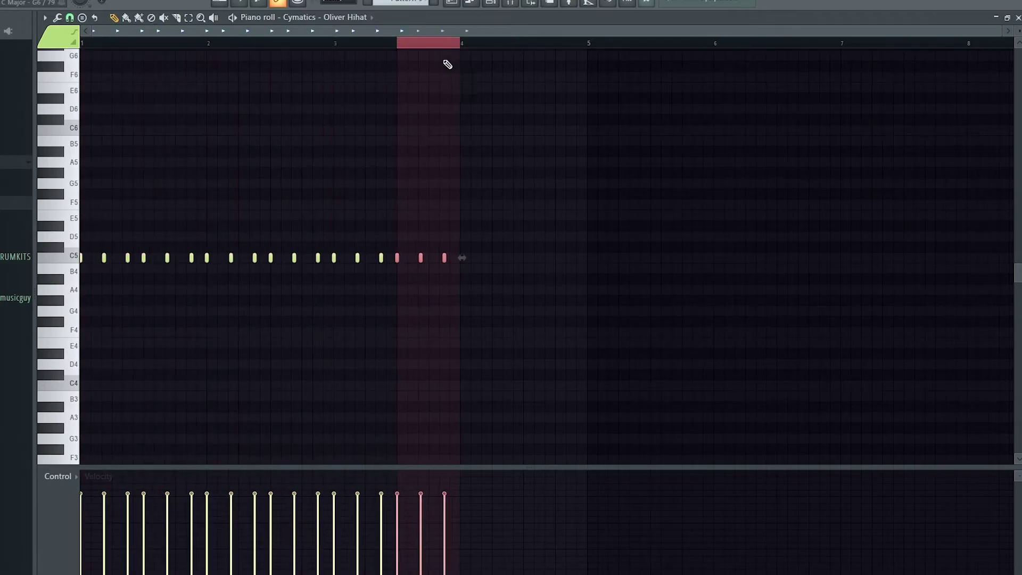
click(546, 53)
Add a second Elbow Snare note on beat 4 of bar 2 and repeat both snare notes across bars 3 and 4
click(490, 3)
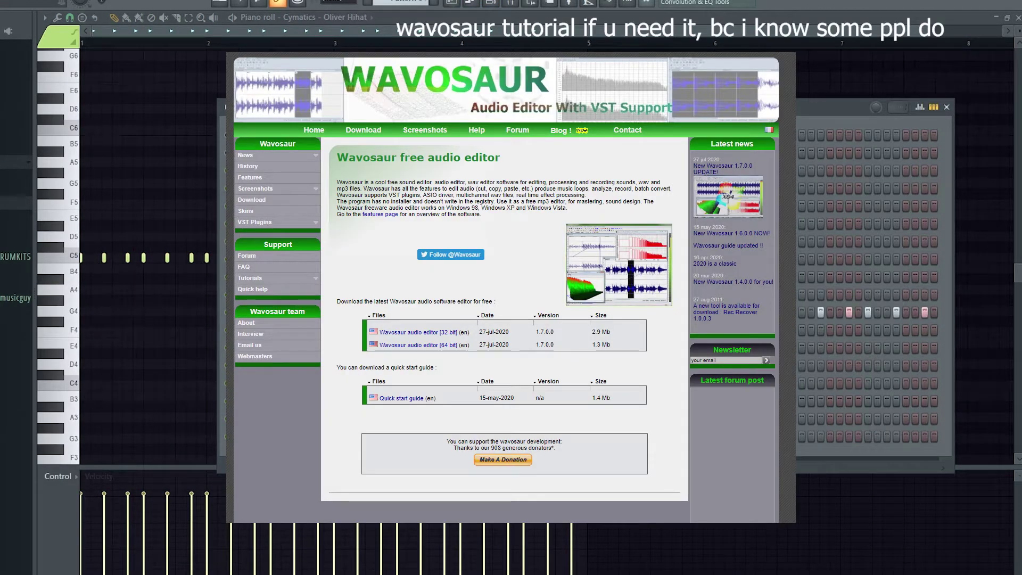
right_click(319, 313)
click(341, 319)
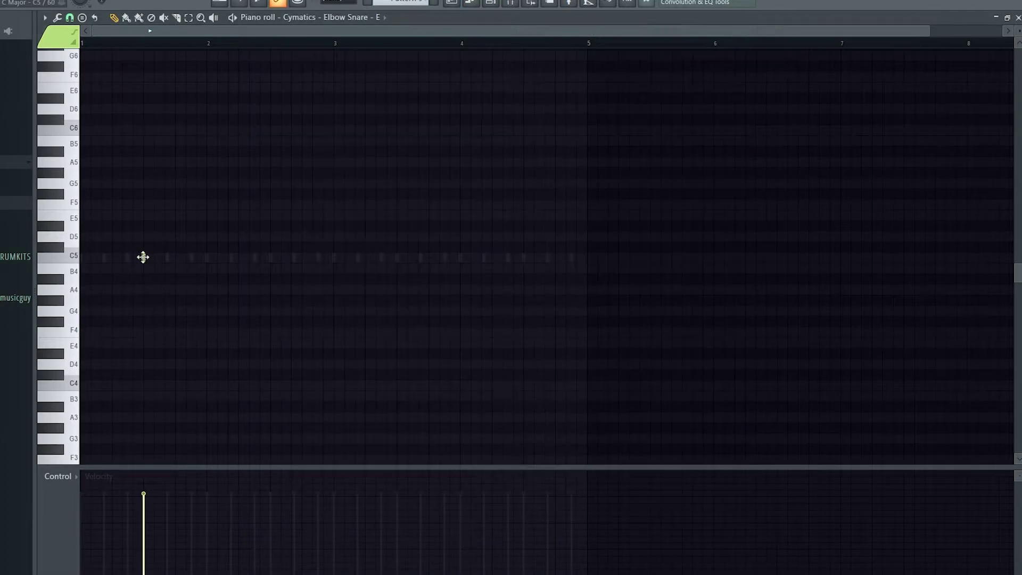
click(302, 258)
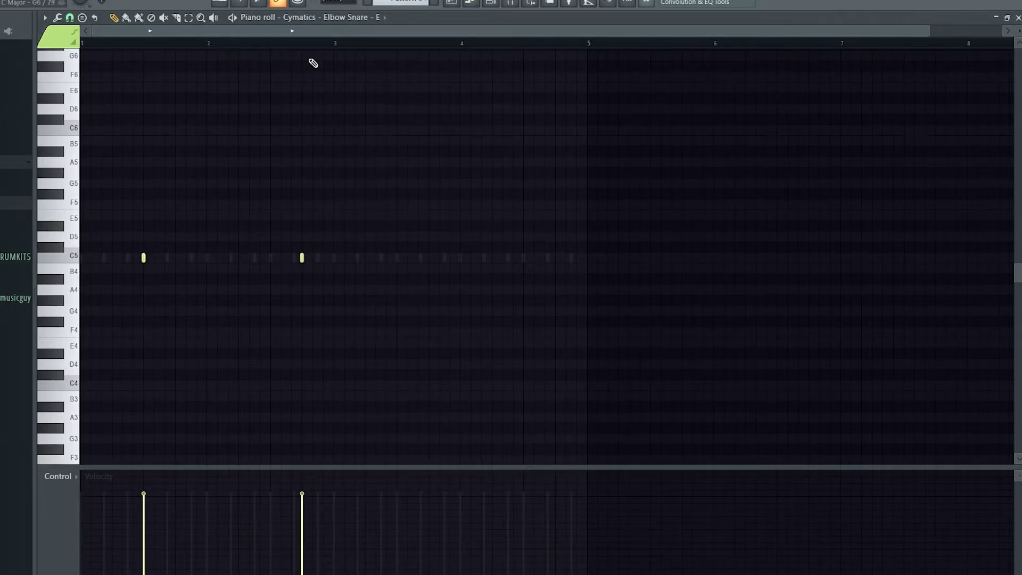
key(ctrl+a)
key(ctrl+b)
key(ctrl+d)
click(491, 4)
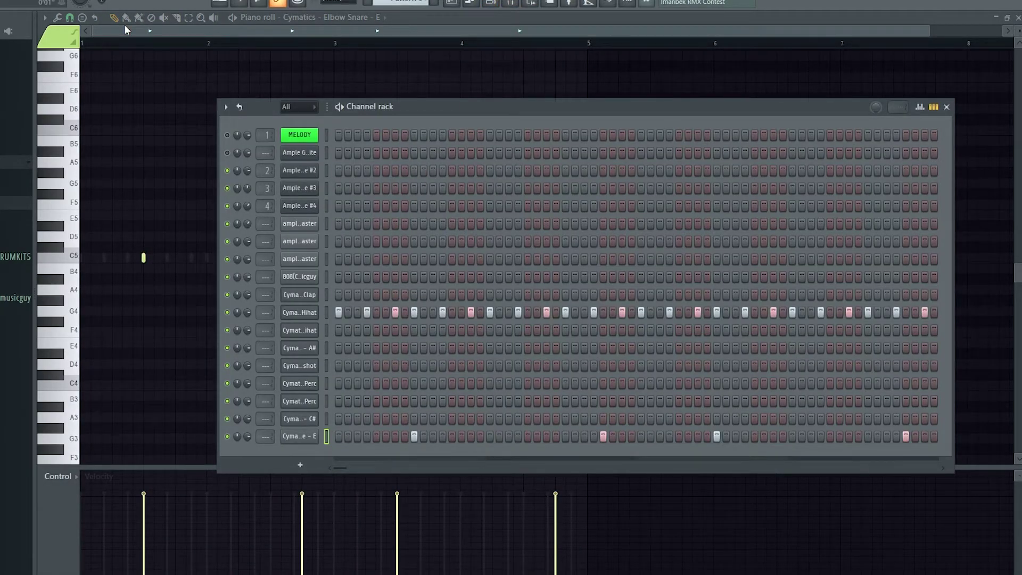
Play back the hi-hat and snare pattern, and fill in clap, Viral Hihat, kick, rimshot, perc and Hydraulic Snare hits across the four bars
key(space)
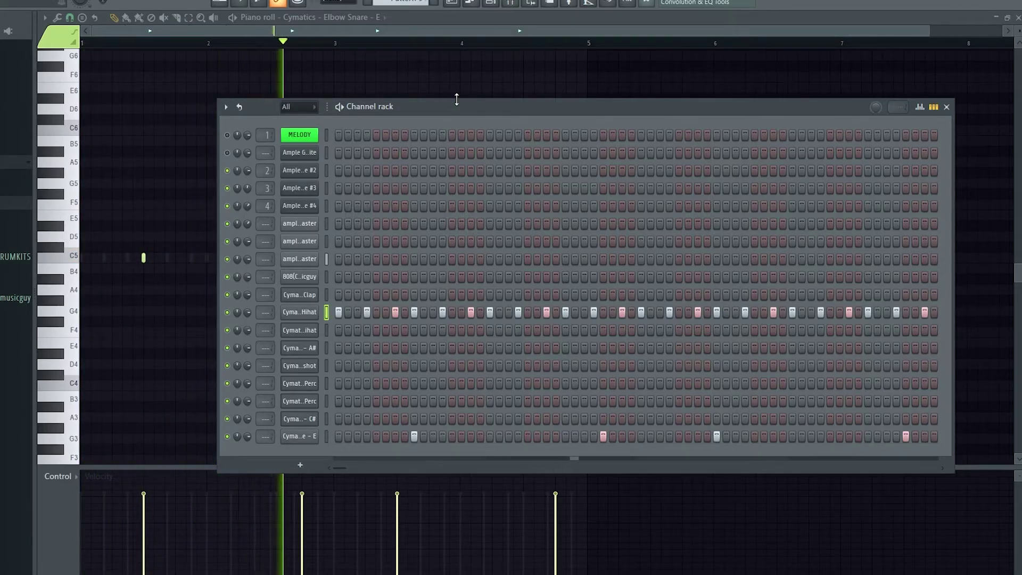
key(space)
click(495, 2)
click(495, 3)
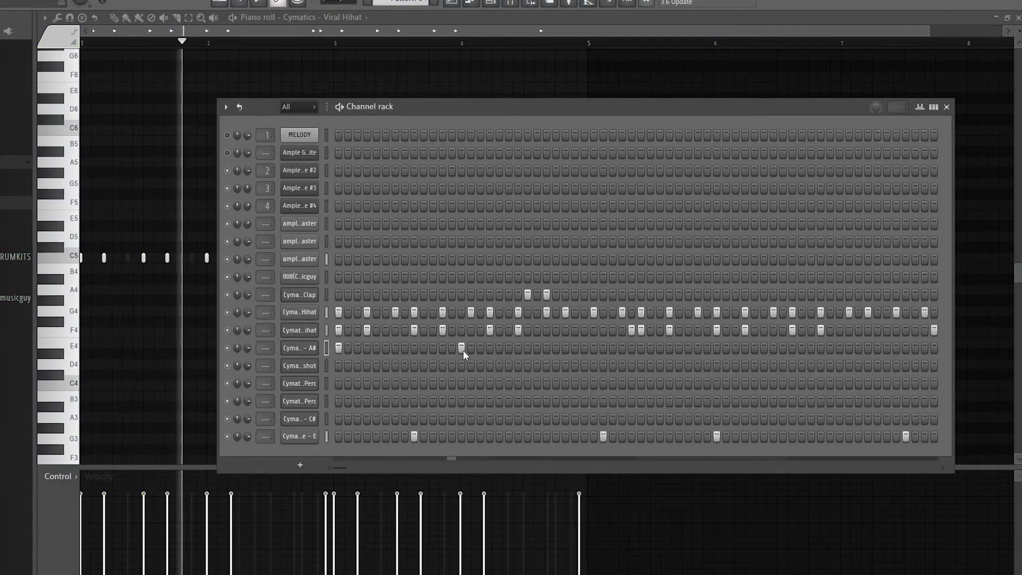
click(298, 366)
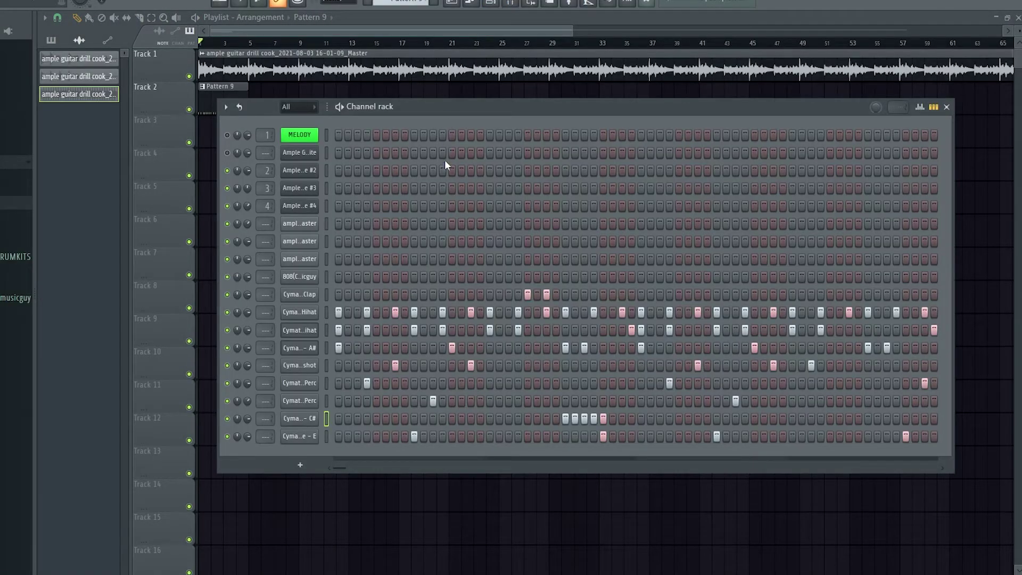
Go through the Viral Hihat, clap, kick, rimshot and perc channels to examine their drum hits
click(328, 326)
click(326, 295)
click(328, 348)
click(326, 365)
click(326, 383)
right_click(331, 406)
Examine the Hydraulic Snare - C# roll's velocities in the piano roll and show its note panning
click(316, 421)
right_click(317, 422)
click(366, 409)
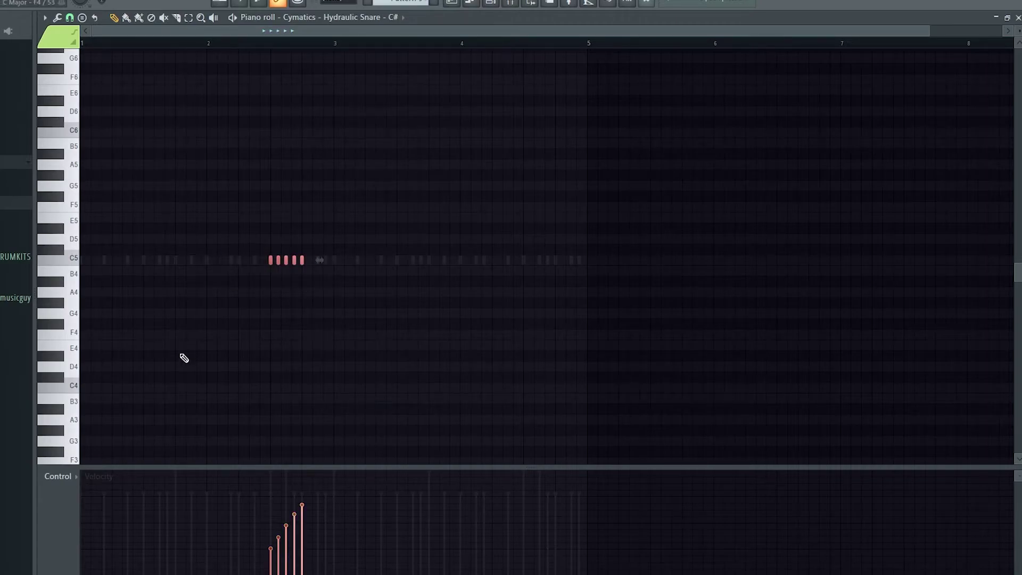
click(59, 476)
click(73, 496)
click(282, 357)
right_click(281, 356)
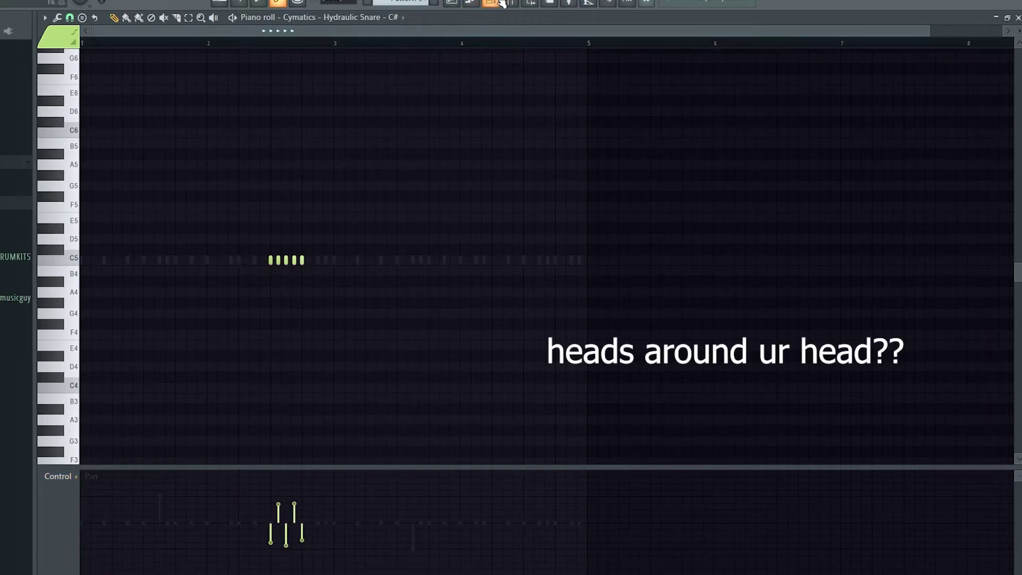
Return to the channel rack and play back the complete drum pattern
click(482, 2)
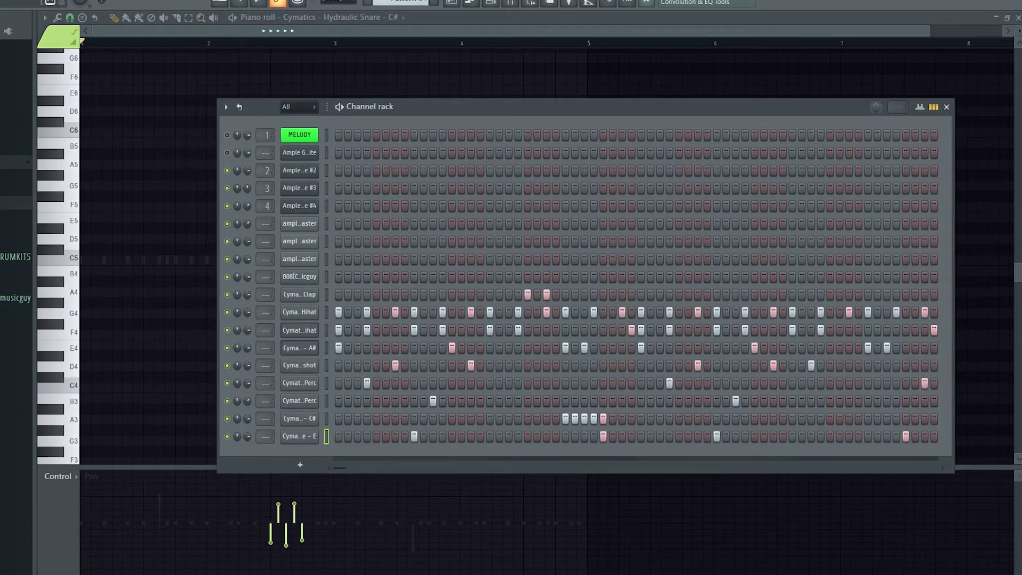
key(space)
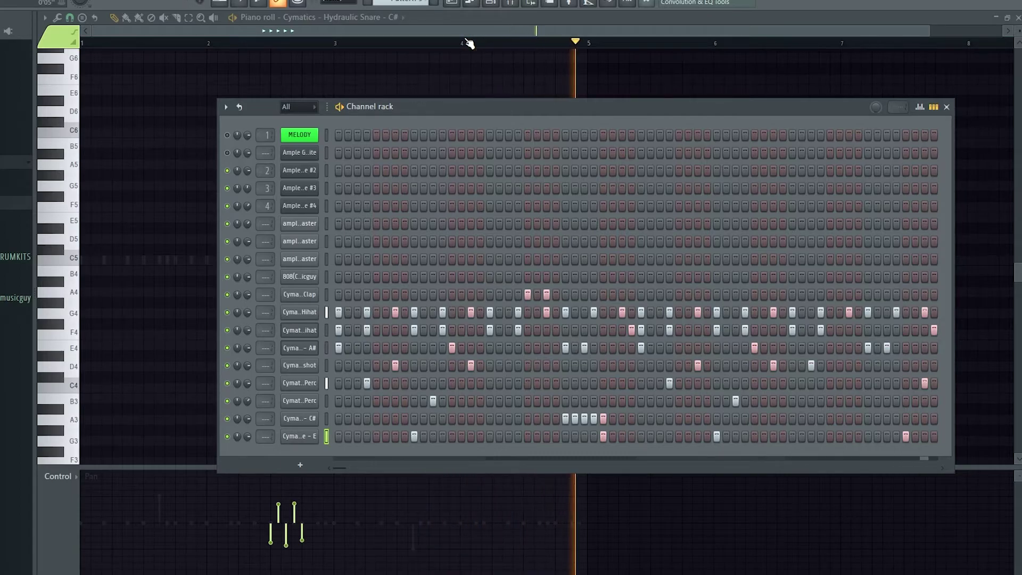
key(space)
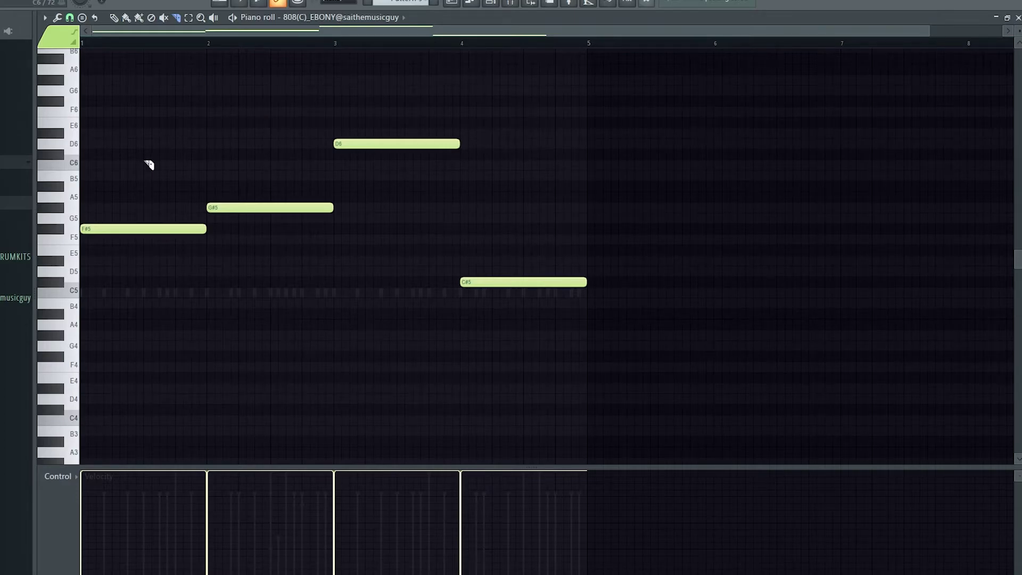
Slice the 808's F#5 note in bar 1 into three pieces and its G#5 note in bar 2 into five
click(129, 230)
click(177, 230)
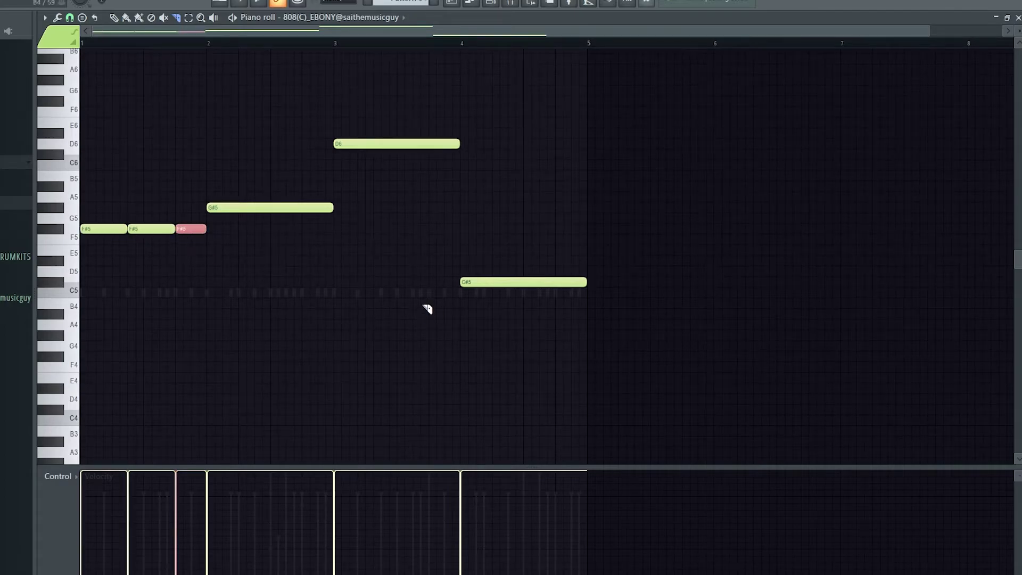
click(239, 208)
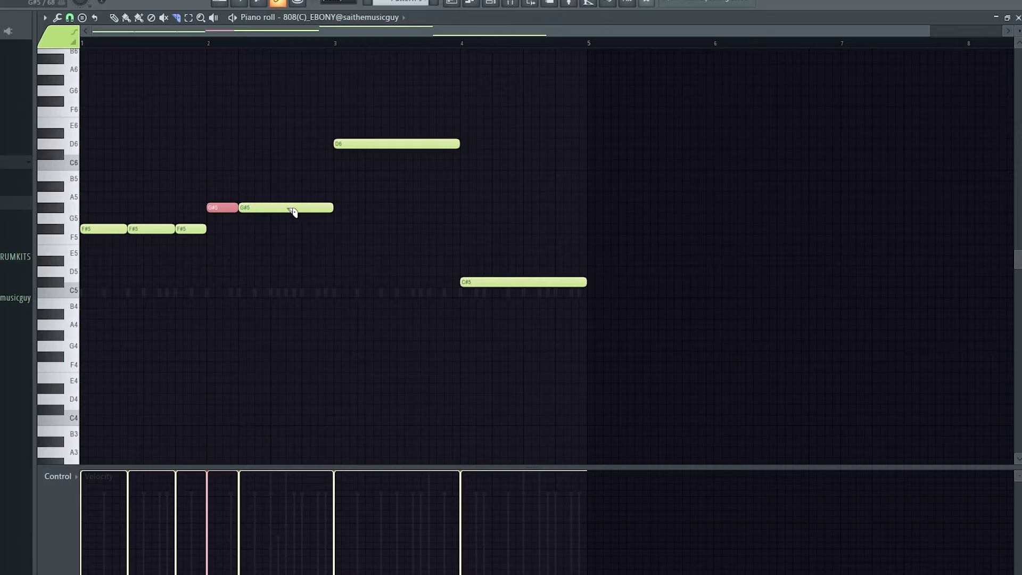
click(287, 208)
click(302, 208)
click(323, 210)
Place short A5 notes above the last two G#5 slices in bar 2, closing the note properties and clearing stray notes
key(p)
ctrl+drag(330, 222, 308, 196)
double_click(307, 196)
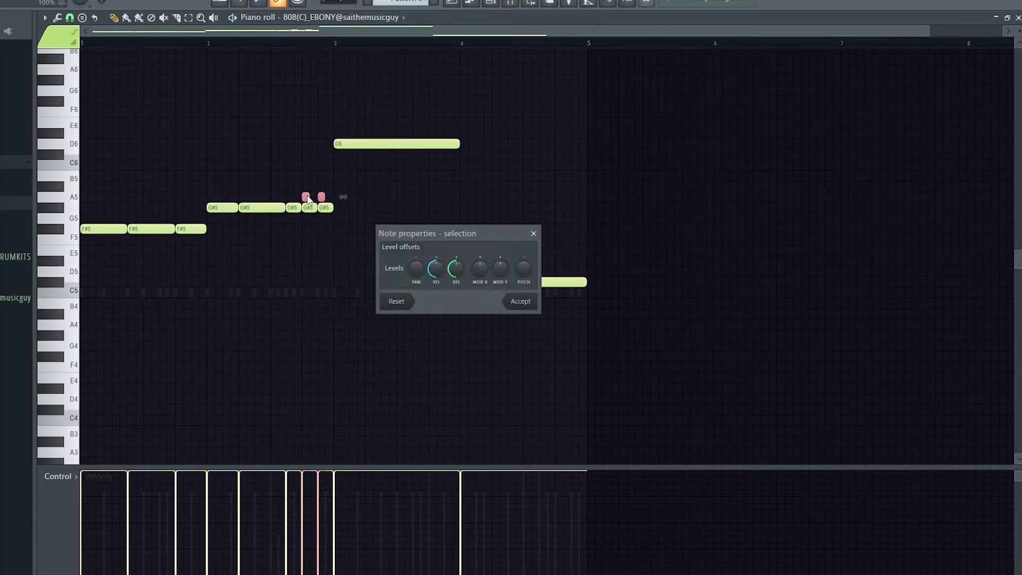
click(534, 234)
click(400, 197)
right_click(392, 220)
right_click(400, 197)
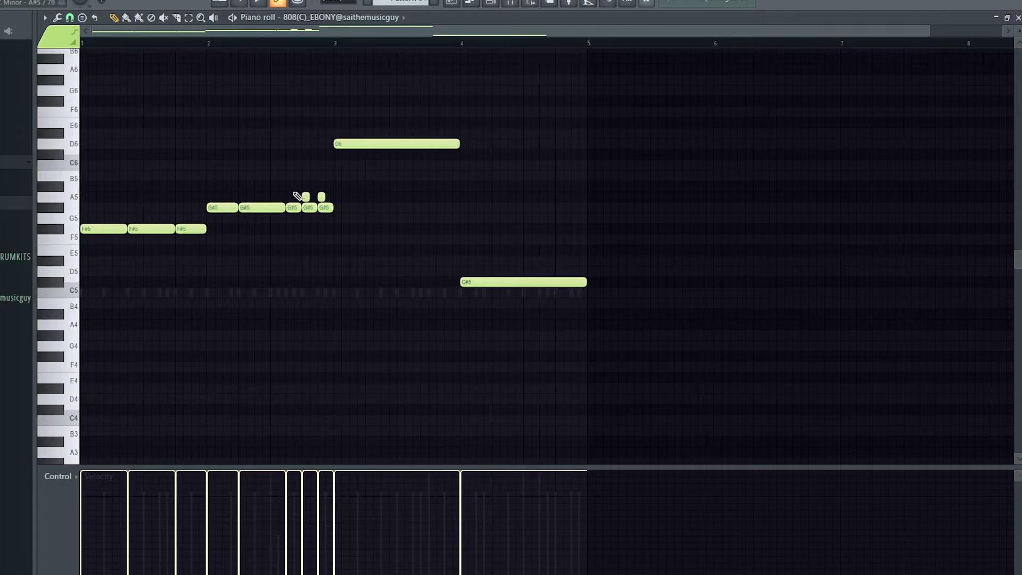
Turn the short A5 note at 2:13 above the fourth G#5 slice into a slide note
double_click(306, 197)
click(392, 263)
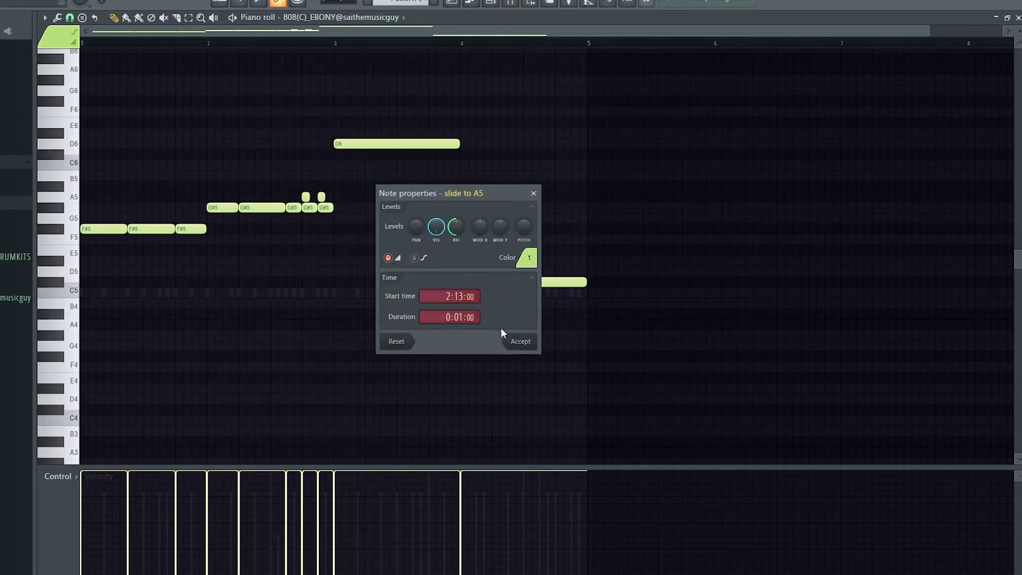
click(519, 341)
scroll(346, 275, up, 3)
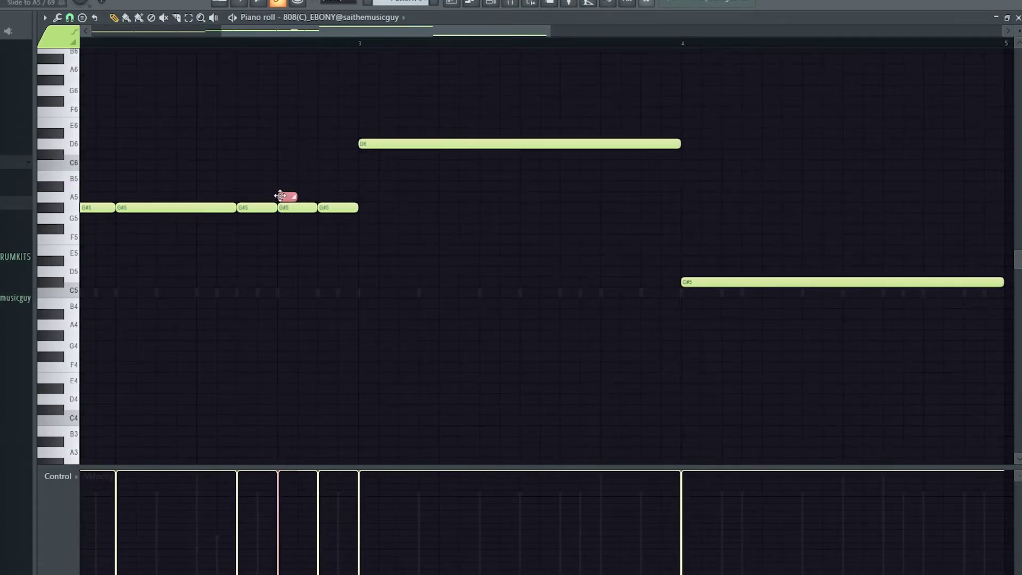
Transpose the two slide notes at the end of bar 2, the first to G#7 and the second to G#6
drag(313, 193, 281, 199)
key(shift+Down)
key(ctrl+Up)
key(ctrl+Up)
scroll(288, 203, up, 1)
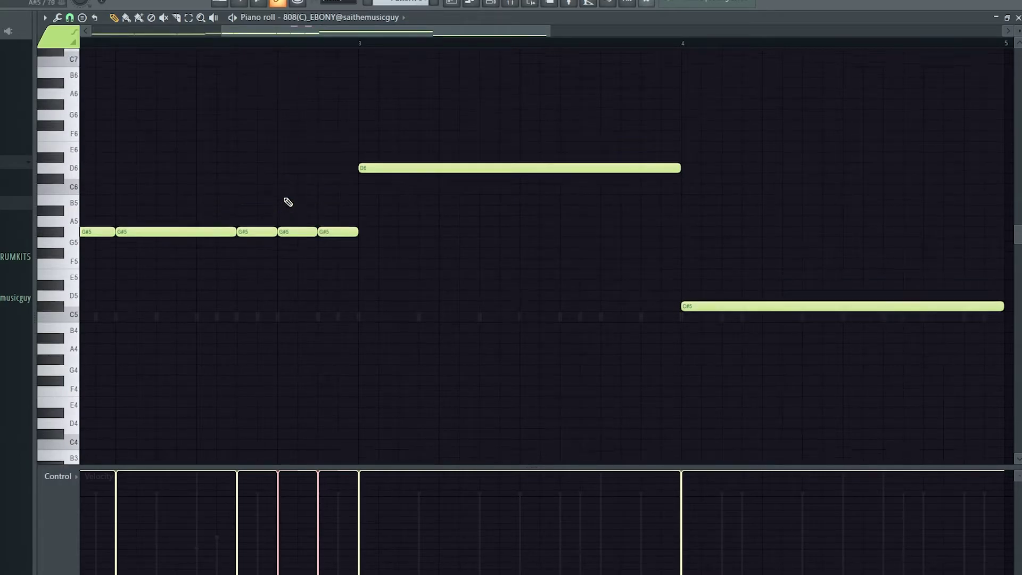
scroll(288, 202, up, 2)
key(ctrl+Down)
click(457, 206)
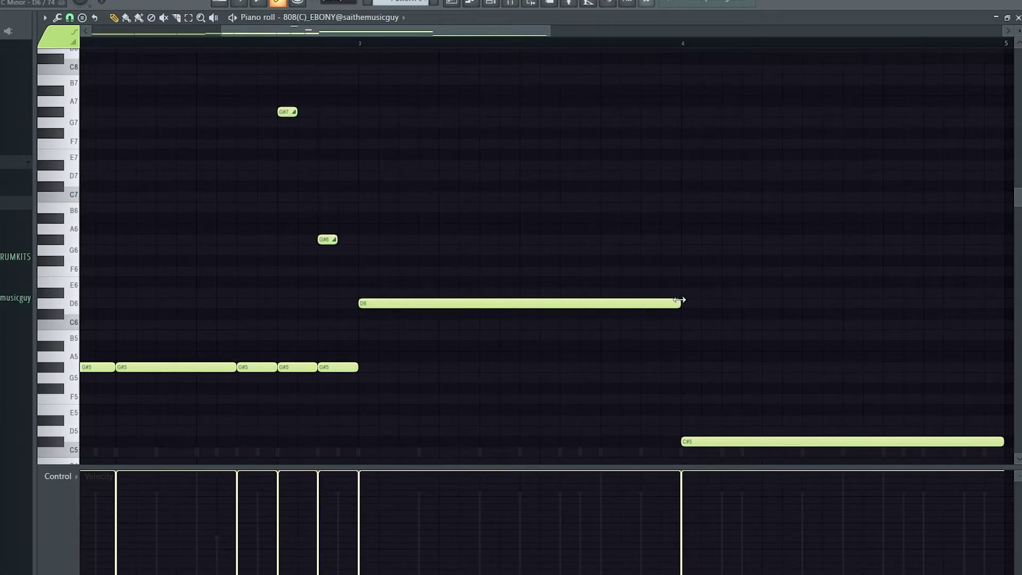
Shorten bar 3's D6 note so it ends at 3:07, and place a two-step D6 directly after it
drag(680, 300, 478, 298)
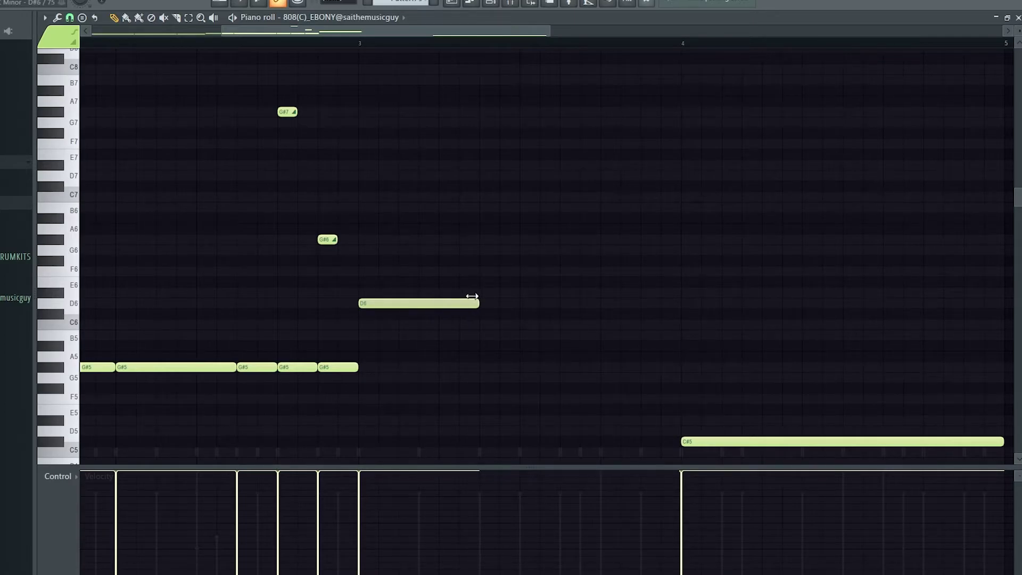
click(564, 304)
drag(564, 314, 524, 309)
drag(599, 301, 519, 301)
Duplicate the two-step D6 an octave lower and make the D5 copy at 3:07 a slide note
ctrl+click(505, 303)
key(ctrl+c)
key(ctrl+v)
key(ctrl+Down)
scroll(620, 283, down, 4)
click(619, 304)
click(488, 336)
double_click(488, 336)
click(405, 254)
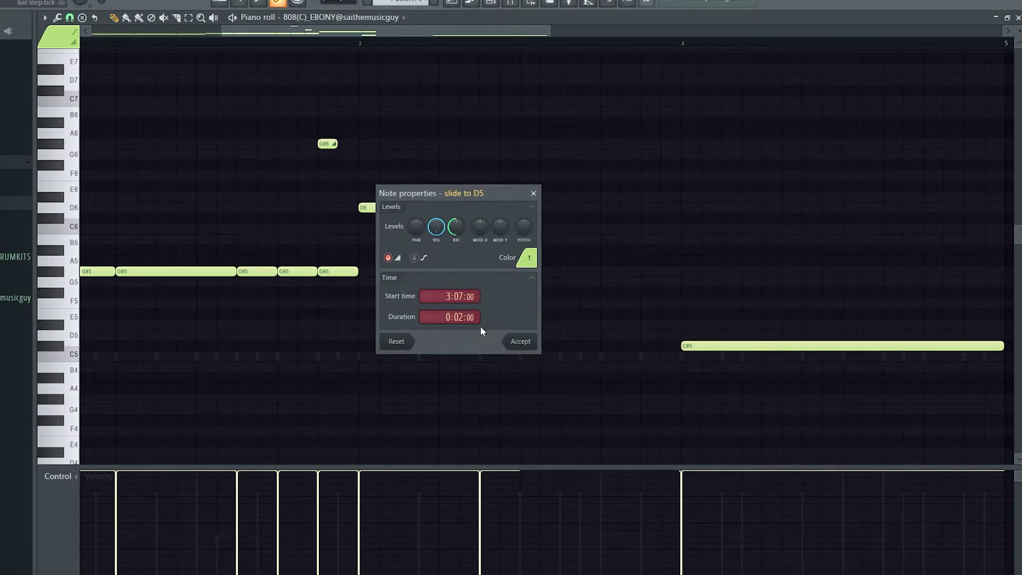
click(512, 341)
Place a D5 note over the last beat of bar 3 and extend the second D6 to meet its start
drag(493, 208, 680, 336)
right_click(618, 263)
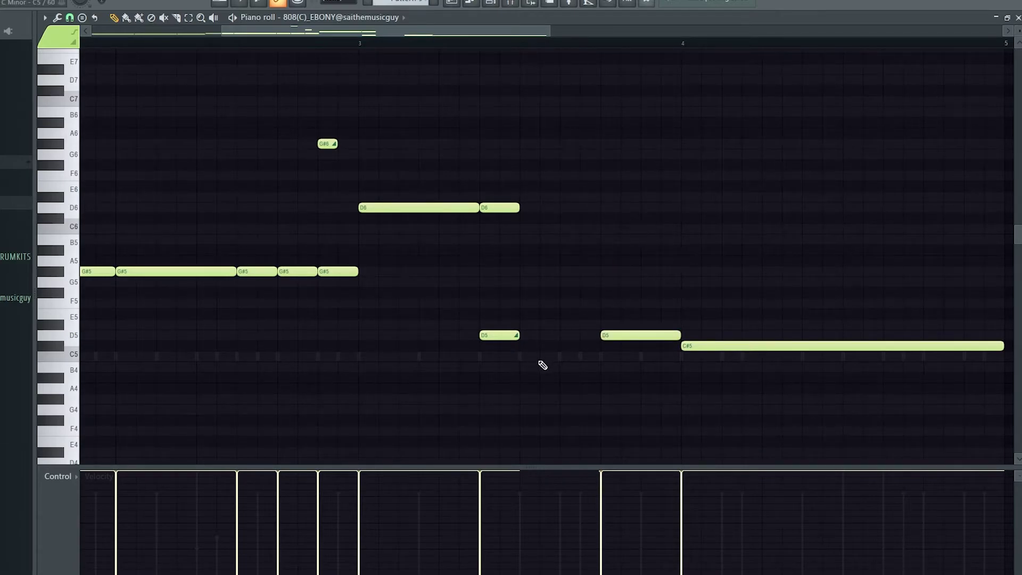
ctrl+drag(543, 365, 515, 206)
click(566, 218)
right_click(569, 220)
drag(519, 208, 596, 202)
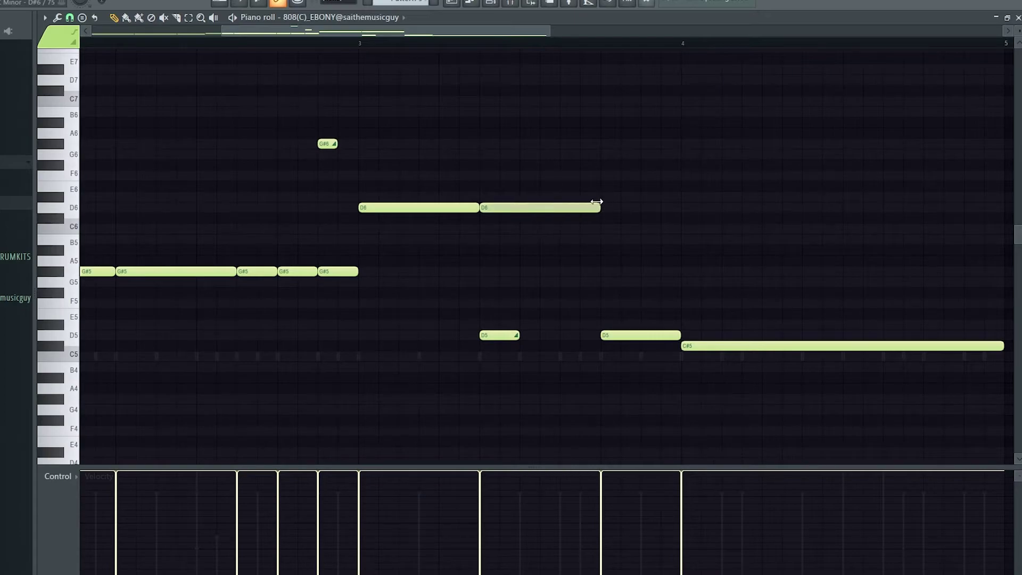
Chop the D5 note at the end of bar 3 into four equal pieces and raise them two octaves to D7
click(643, 241)
key(ctrl+z)
ctrl+click(616, 335)
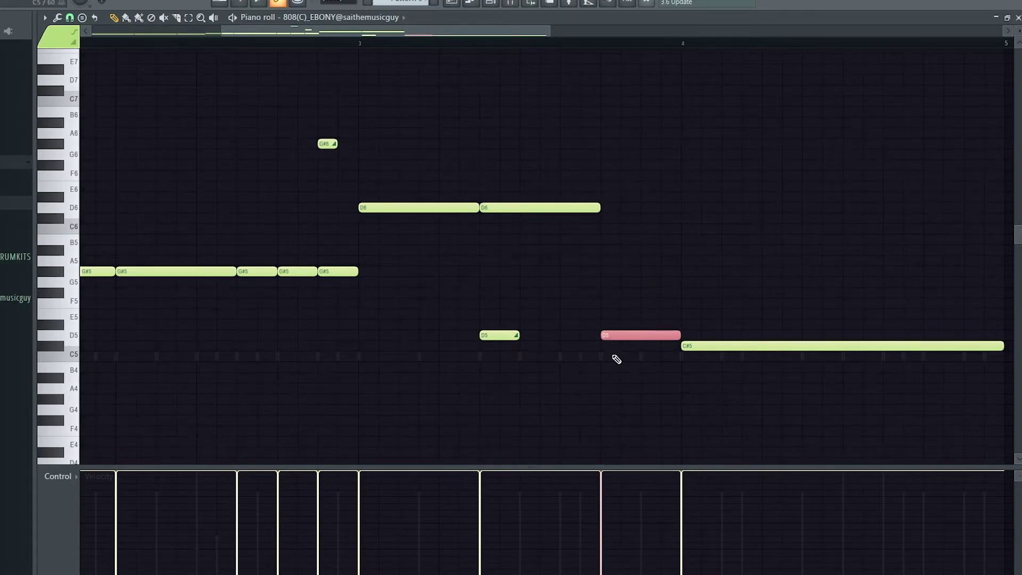
key(alt+u)
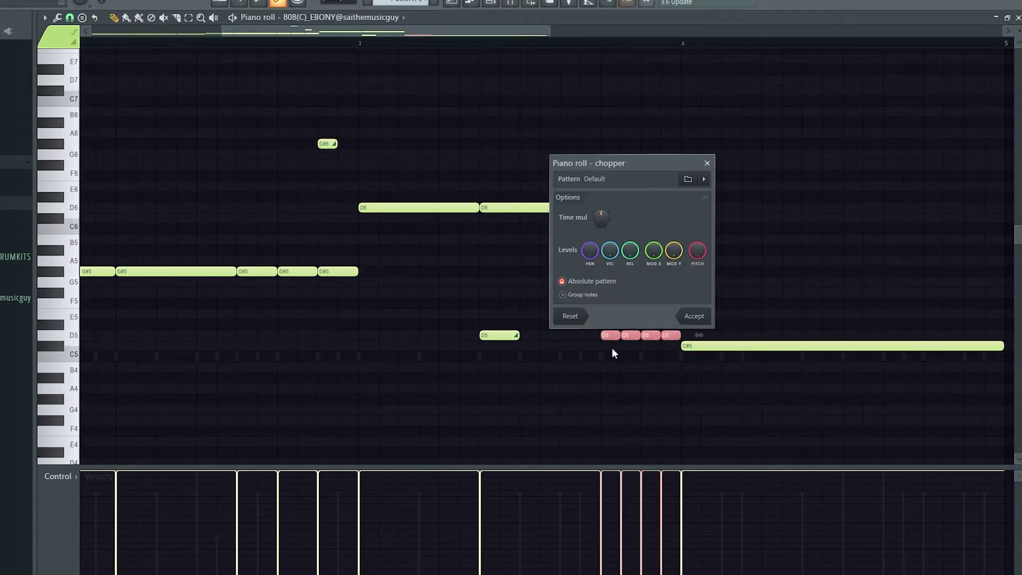
click(703, 314)
key(ctrl+Up)
key(ctrl+Up)
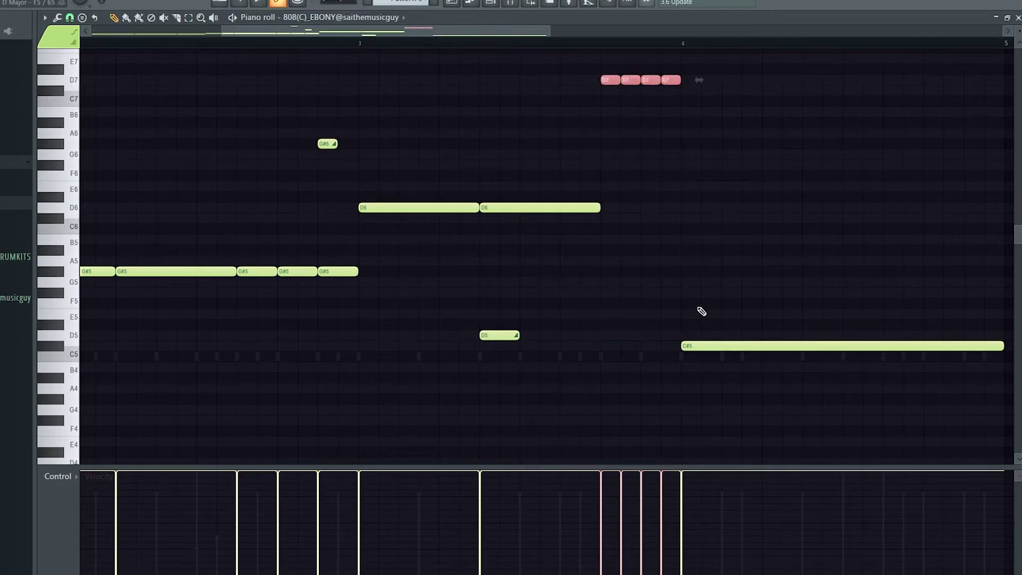
Draw a rising velocity ramp across the four chopped D7 notes
drag(675, 475, 593, 559)
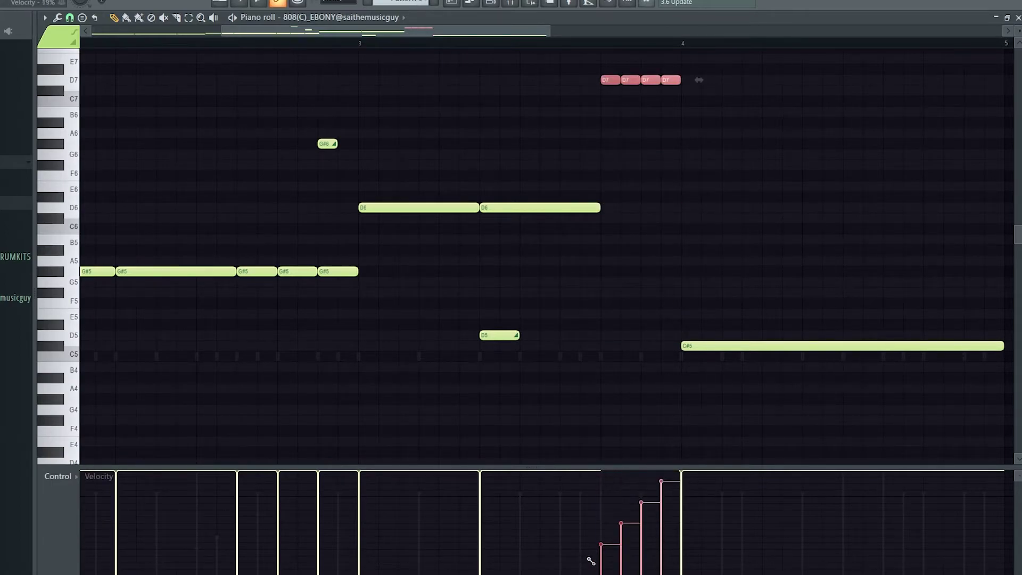
click(628, 314)
right_click(627, 314)
scroll(623, 340, down, 3)
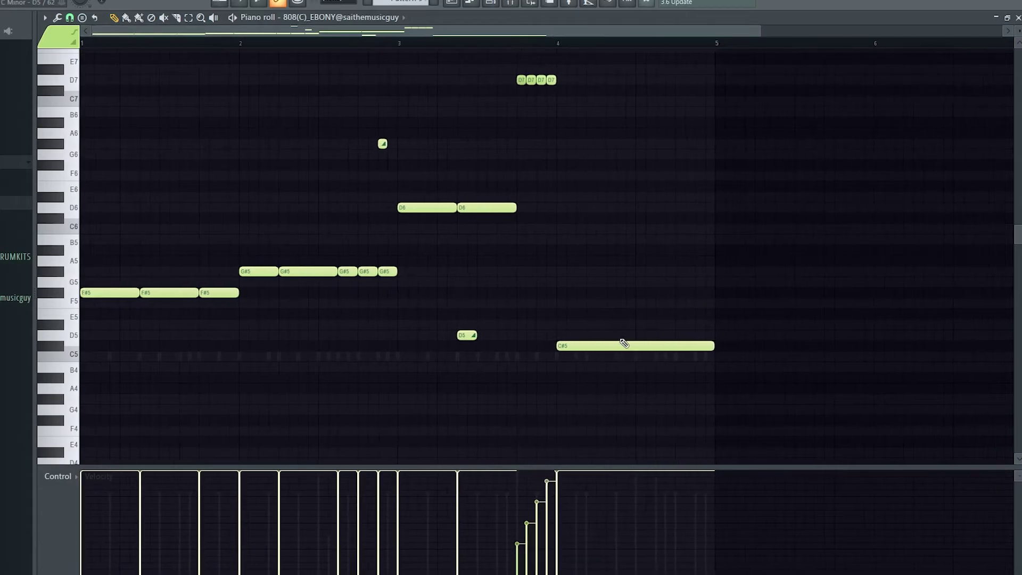
Replace bar 4's long C#5 with two short consecutive C#5 notes and add a matching C#4 below the second
drag(713, 344, 595, 335)
click(612, 346)
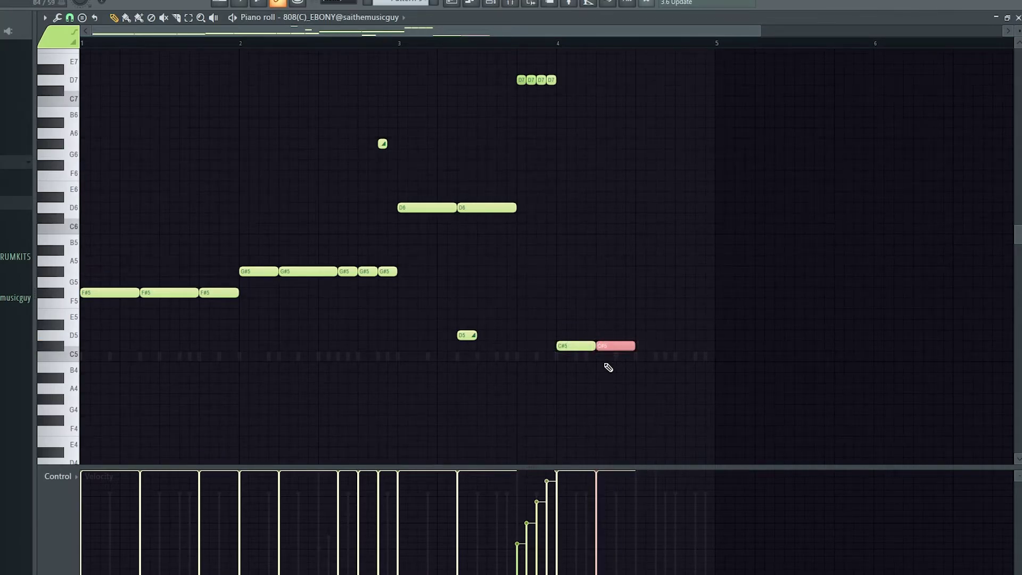
scroll(607, 365, down, 5)
click(612, 297)
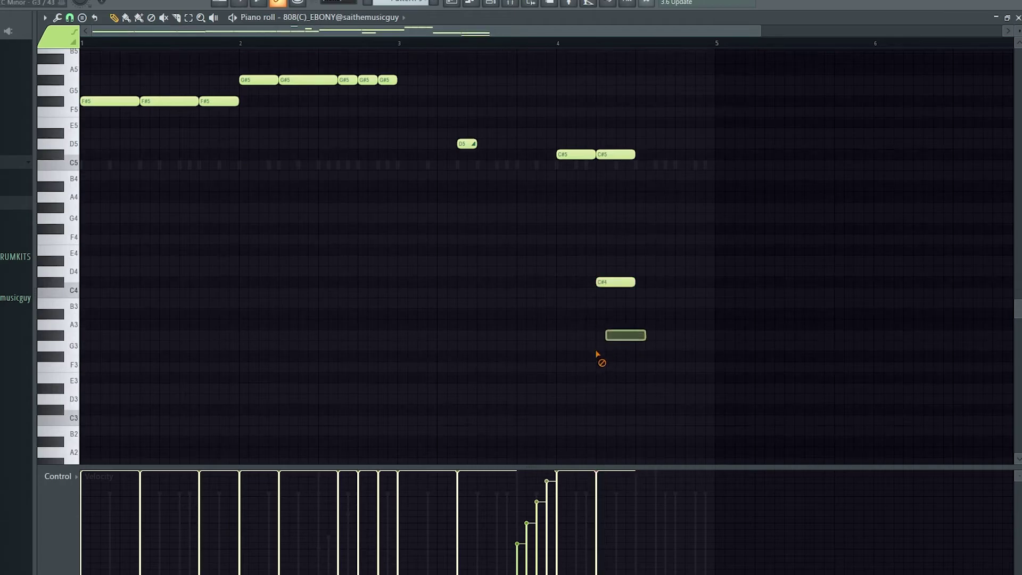
Lower the C#4 note's velocity to 0% and clear the stray notes around it
ctrl+click(608, 283)
drag(606, 538, 600, 574)
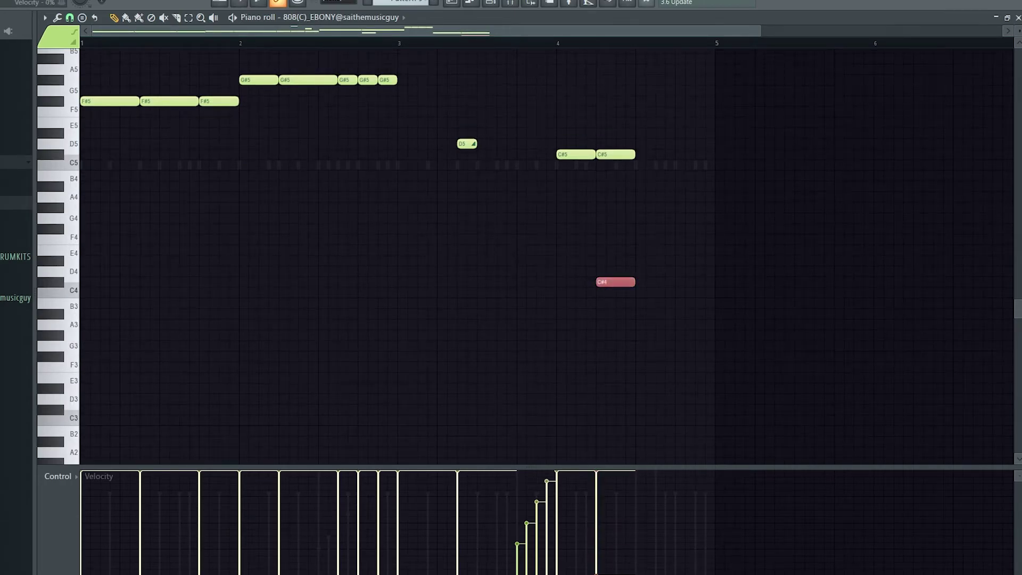
click(621, 261)
right_click(622, 260)
right_click(614, 282)
key(ctrl+z)
right_click(638, 261)
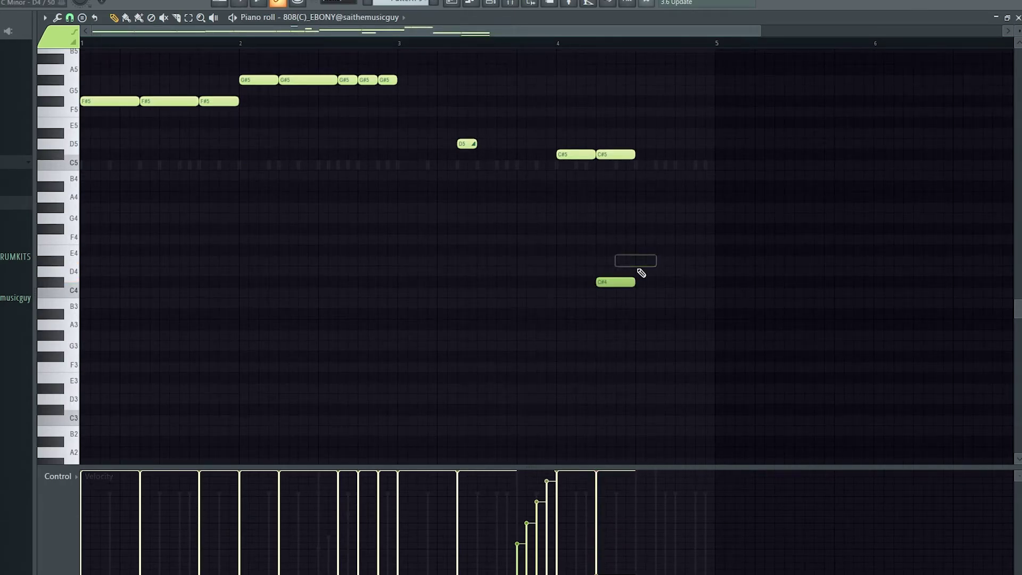
Raise the stacked pair in bar 4 an octave to C#5 and C#6, and make the C#6 a slide note
drag(621, 317, 617, 106)
key(ctrl+Up)
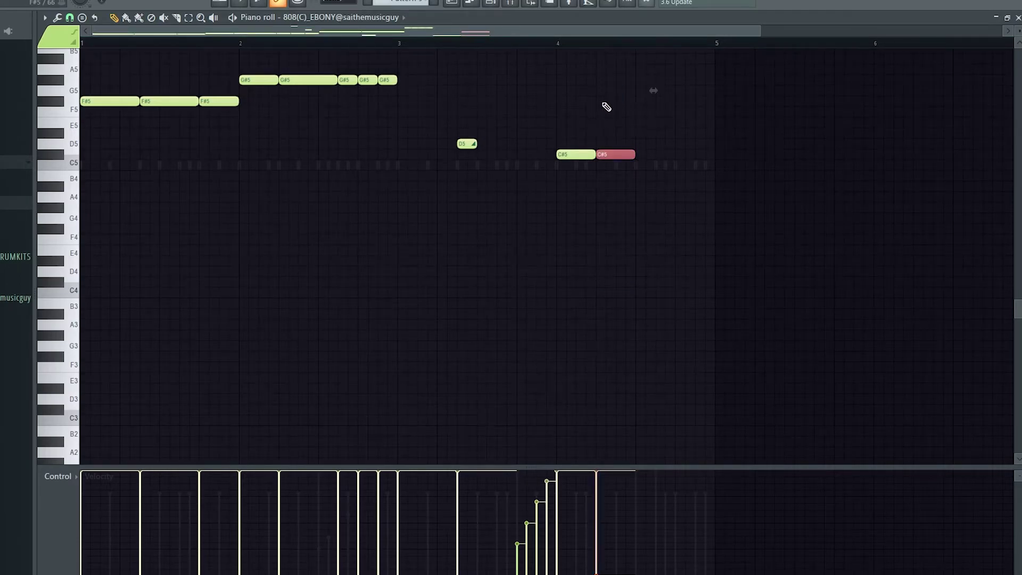
scroll(631, 328, up, 3)
ctrl+click(685, 346)
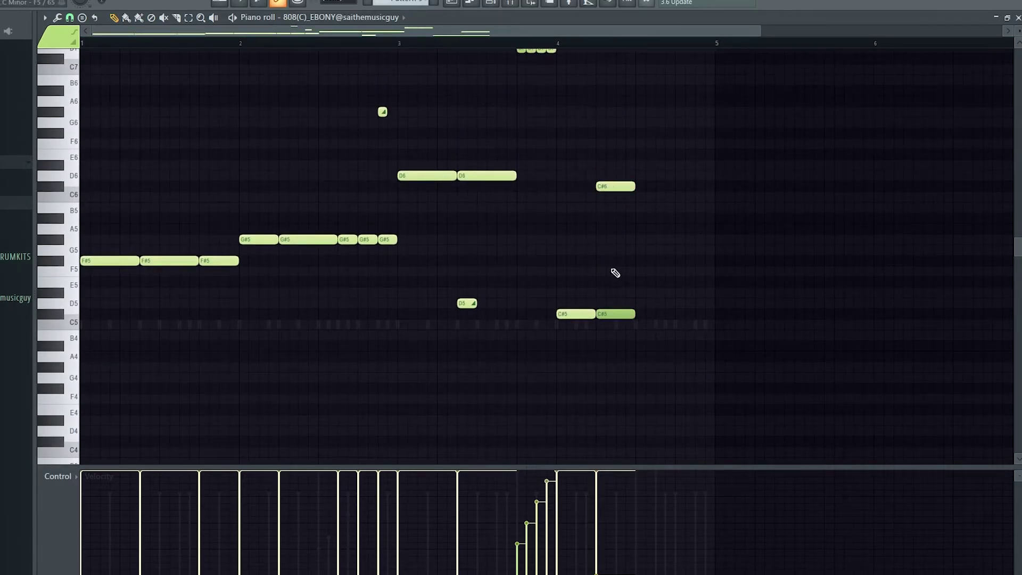
double_click(611, 187)
click(520, 341)
Add three short notes at the end of bar 4, one at C#5 and the last two raised to C#6
click(674, 314)
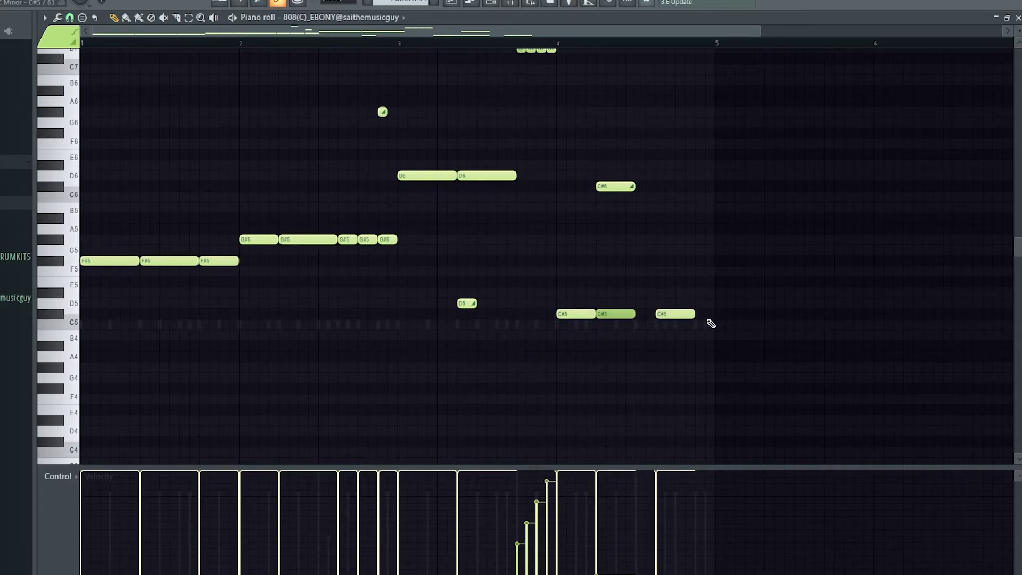
drag(694, 313, 702, 339)
click(693, 314)
ctrl+click(686, 314)
key(ctrl+Up)
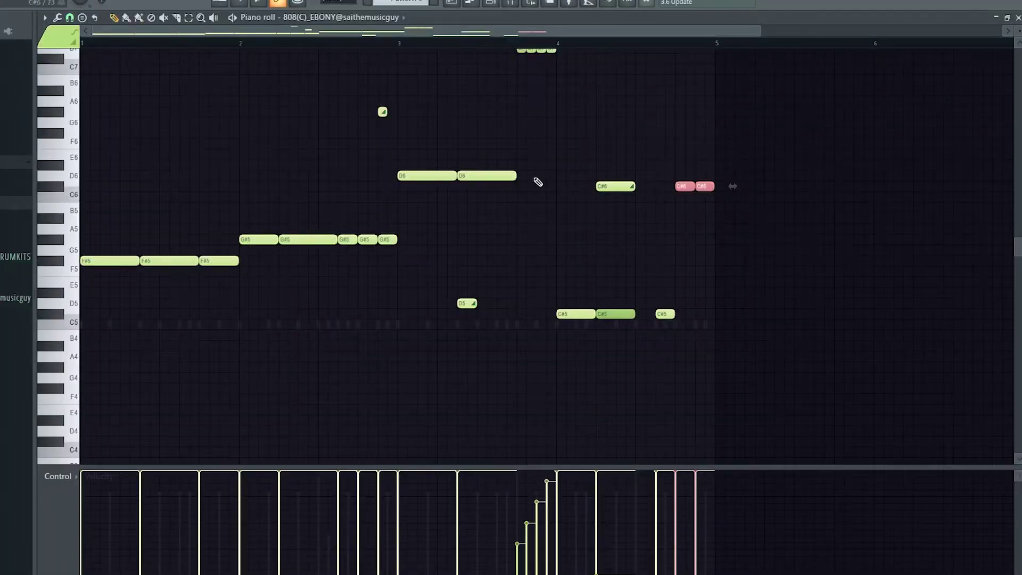
Play back the finished four-bar 808 line twice and check its slides and octave jumps
scroll(536, 181, up, 5)
click(466, 235)
scroll(463, 219, down, 2)
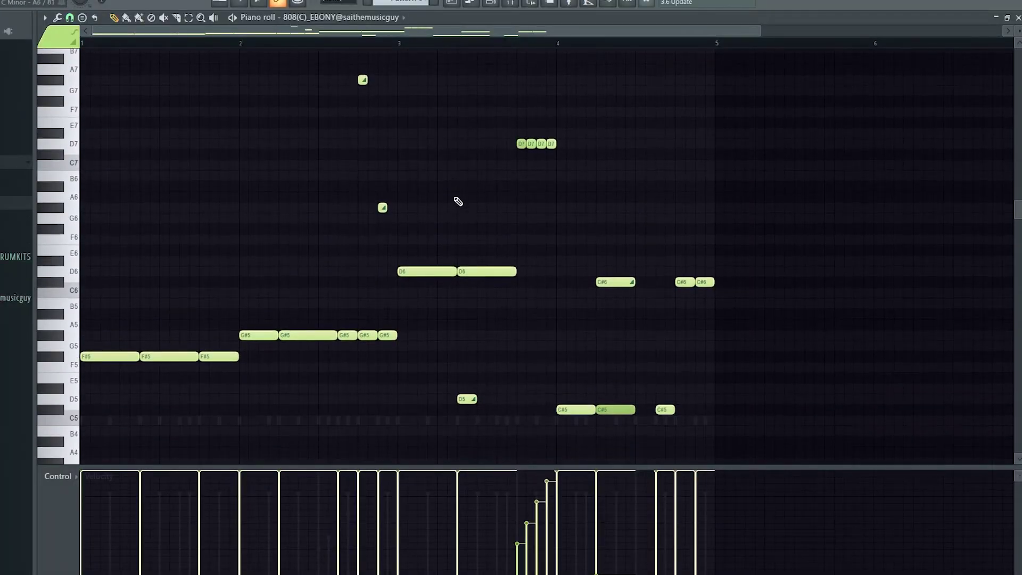
key(space)
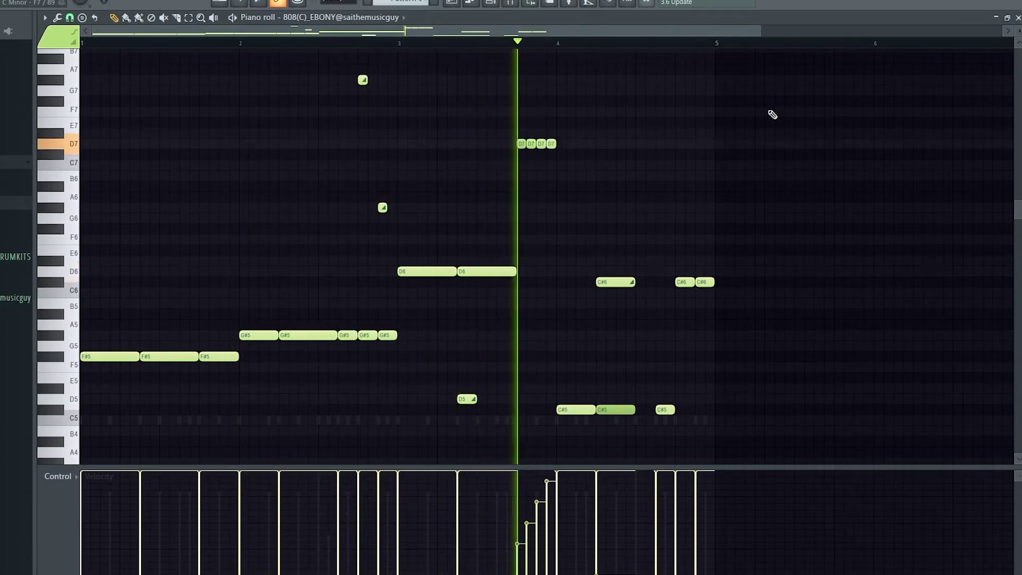
key(space)
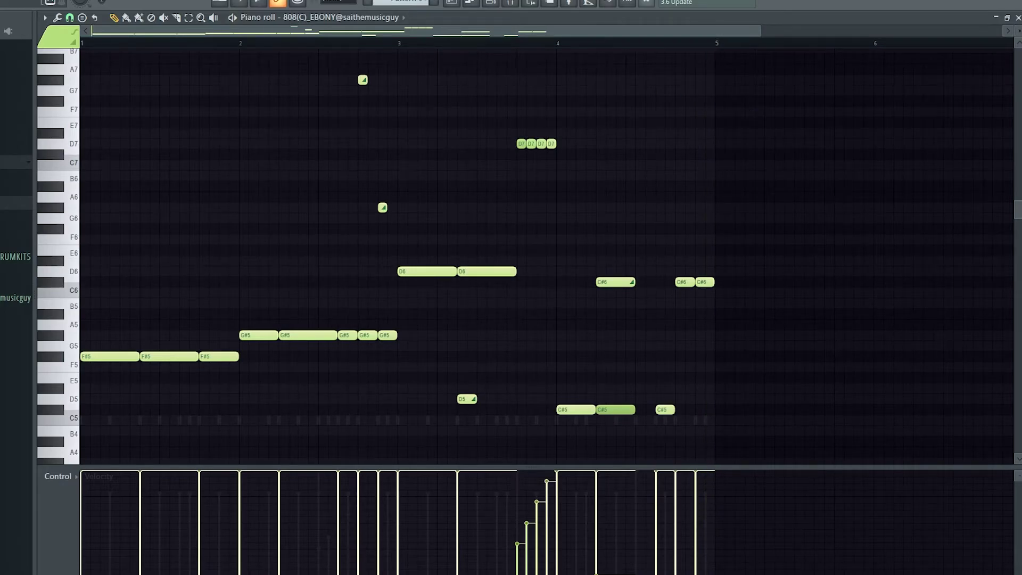
scroll(515, 224, up, 3)
scroll(637, 209, down, 3)
key(space)
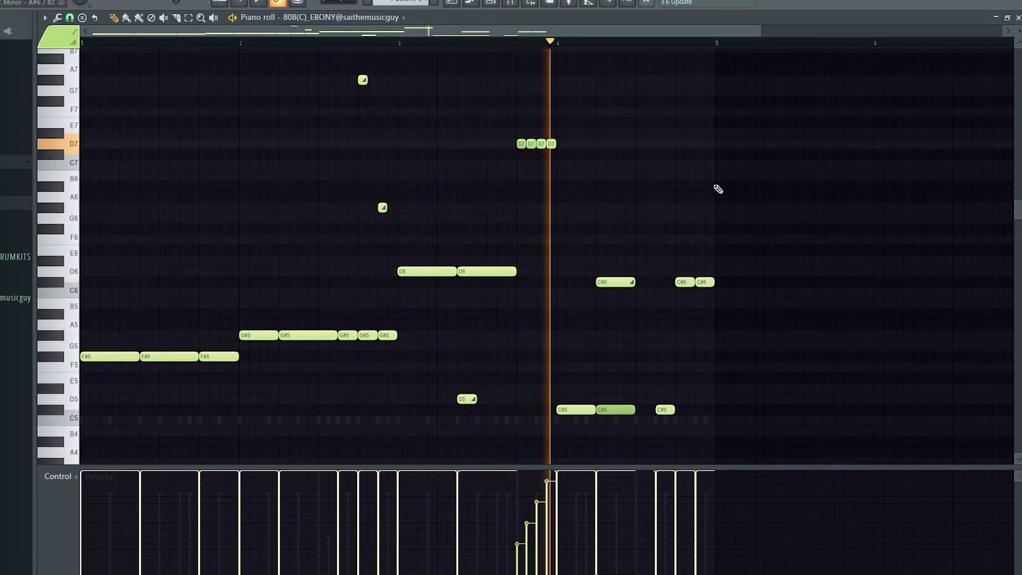
key(space)
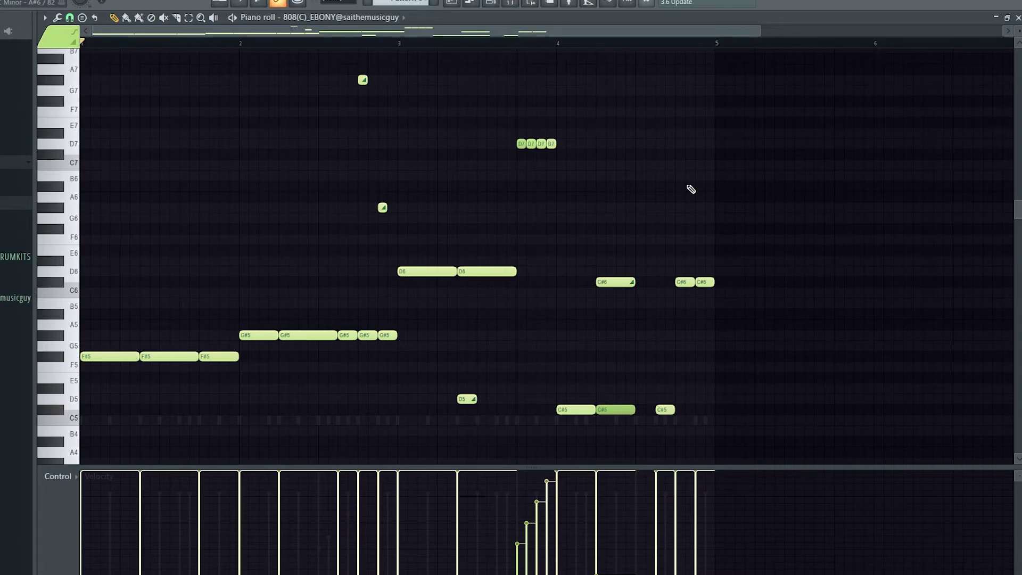
Look over the channel rack's drum pattern and replay the 808 part from the piano roll
click(490, 2)
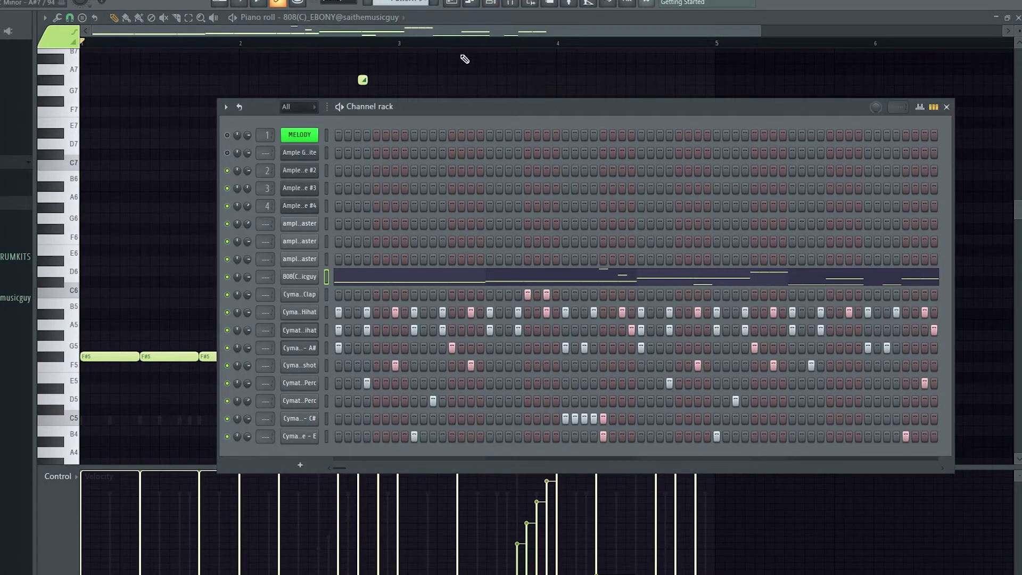
click(490, 3)
scroll(490, 72, down, 4)
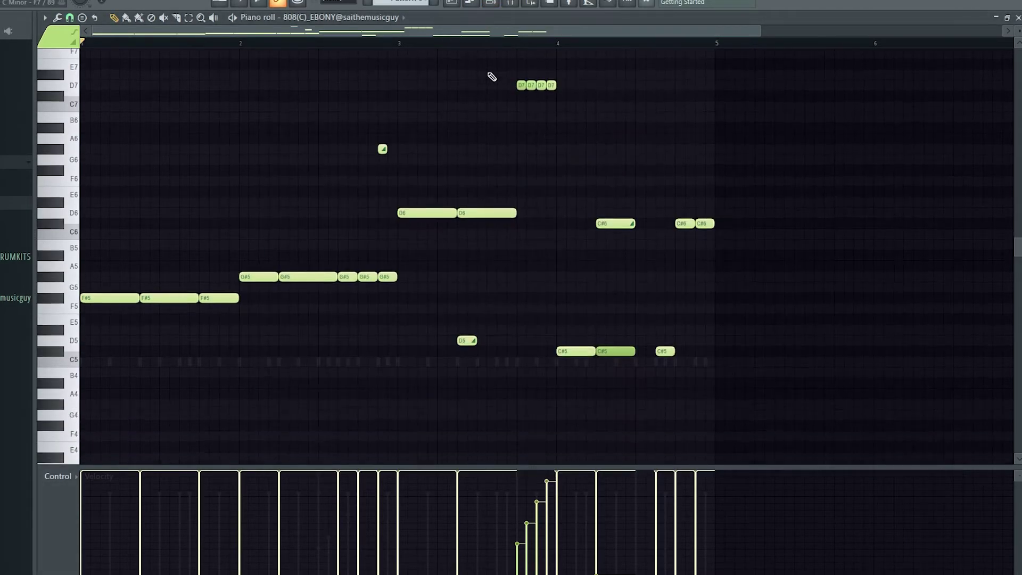
scroll(477, 127, up, 5)
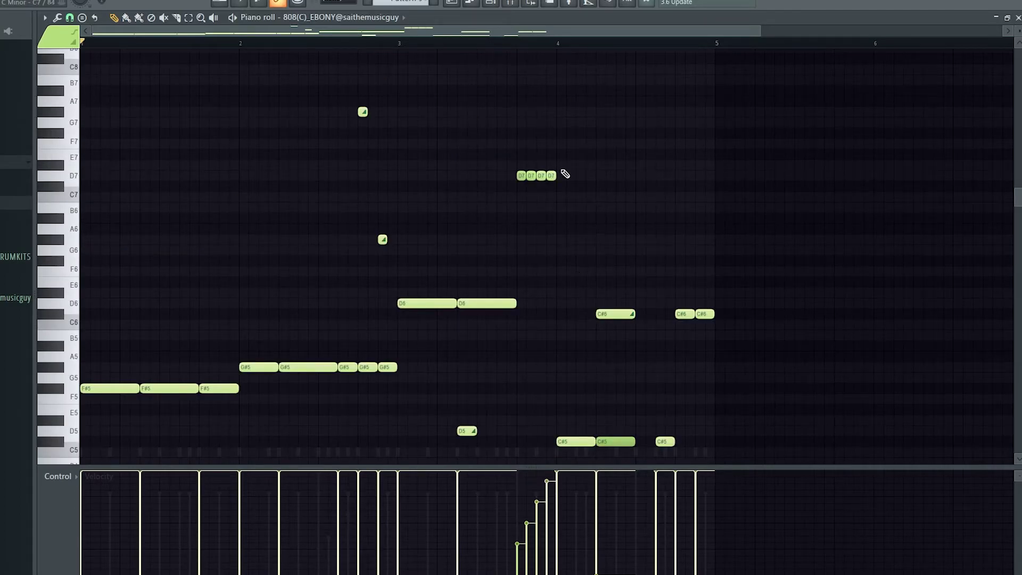
click(490, 3)
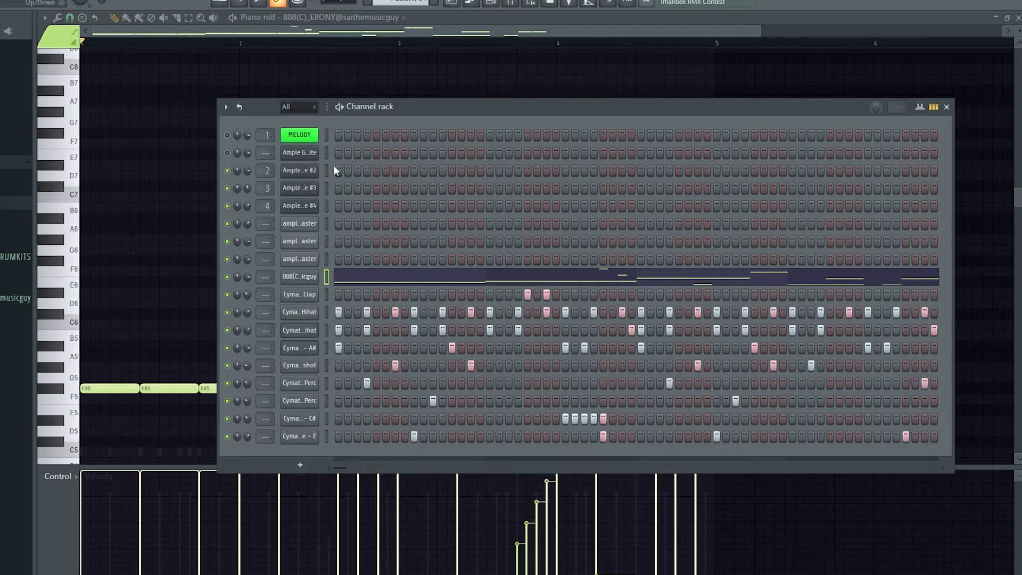
click(434, 30)
scroll(623, 110, down, 2)
scroll(713, 130, up, 1)
key(space)
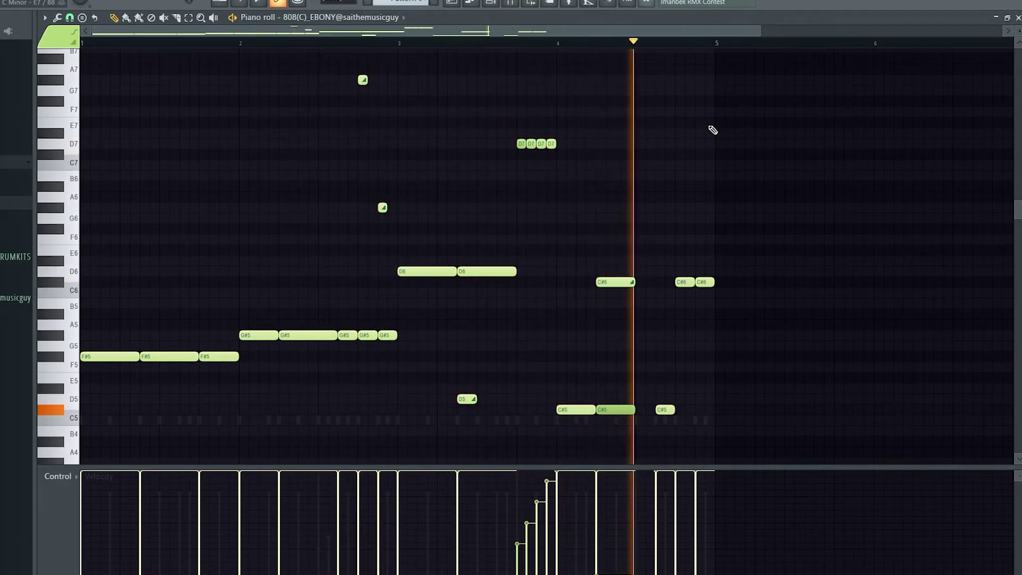
key(space)
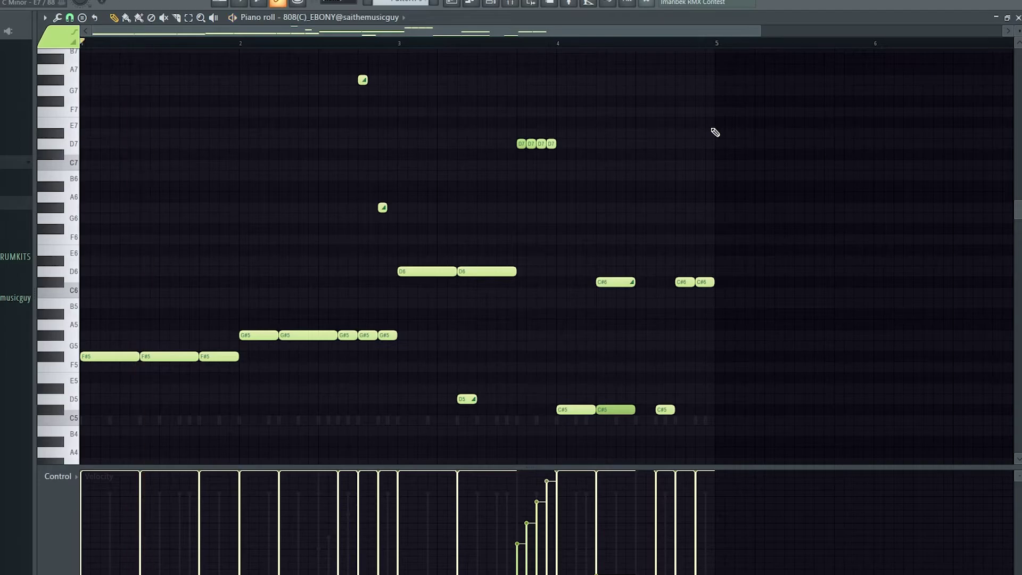
scroll(692, 176, up, 1)
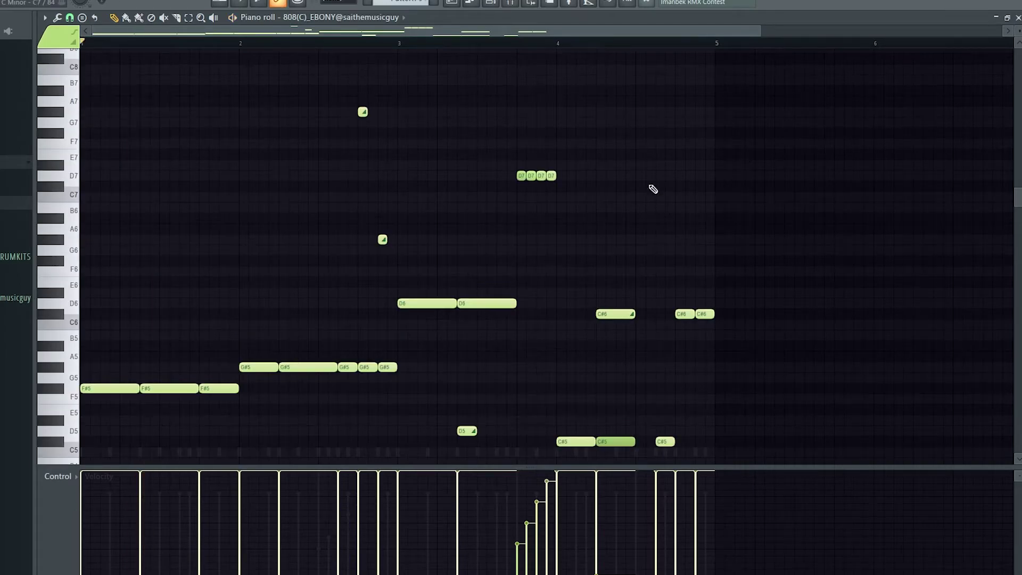
Play the playlist arrangement of the melody with Pattern 9, and bring up the channel rack
click(451, 3)
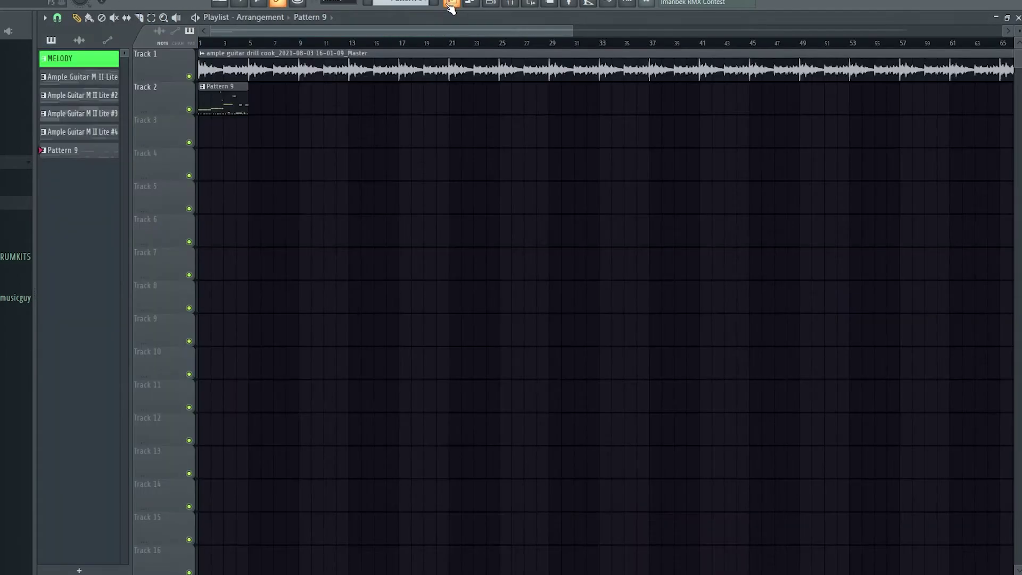
key(space)
click(490, 2)
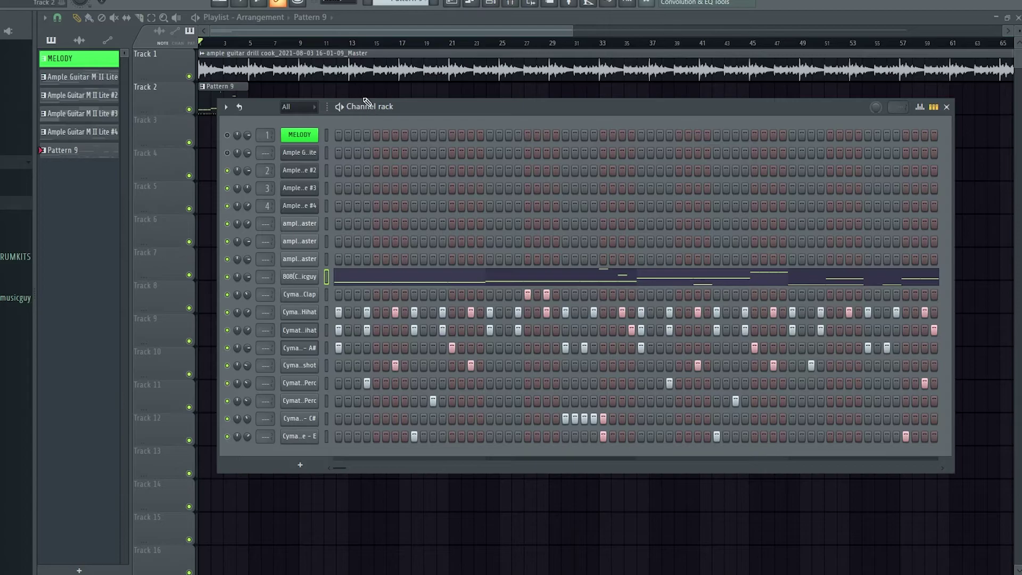
In the 808 piano roll, shorten the second F#5 note in bar 1 and the second G#5 note in bar 2 to leave gaps
key(space)
click(447, 277)
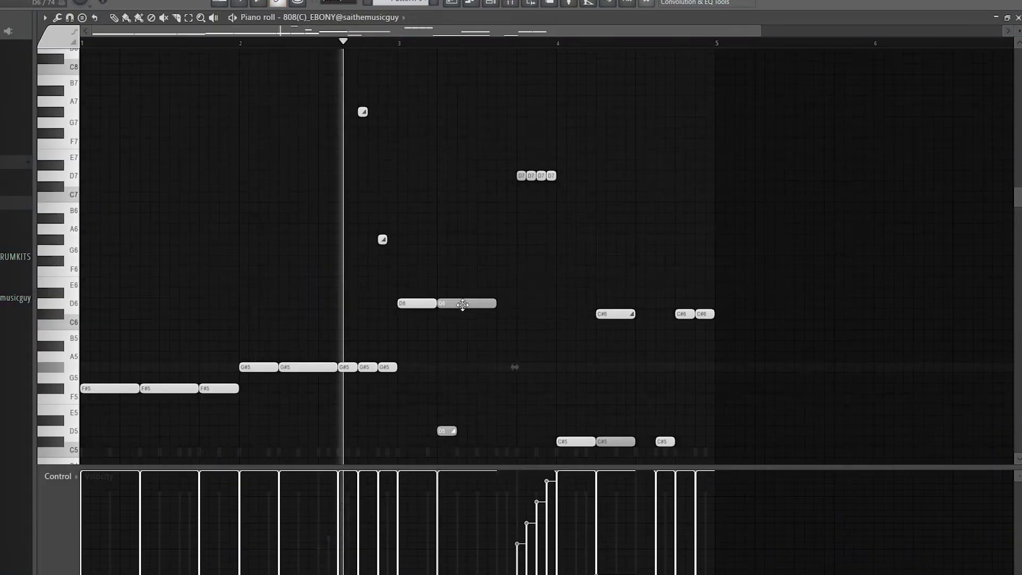
drag(198, 388, 160, 388)
drag(336, 368, 318, 368)
scroll(422, 298, up, 3)
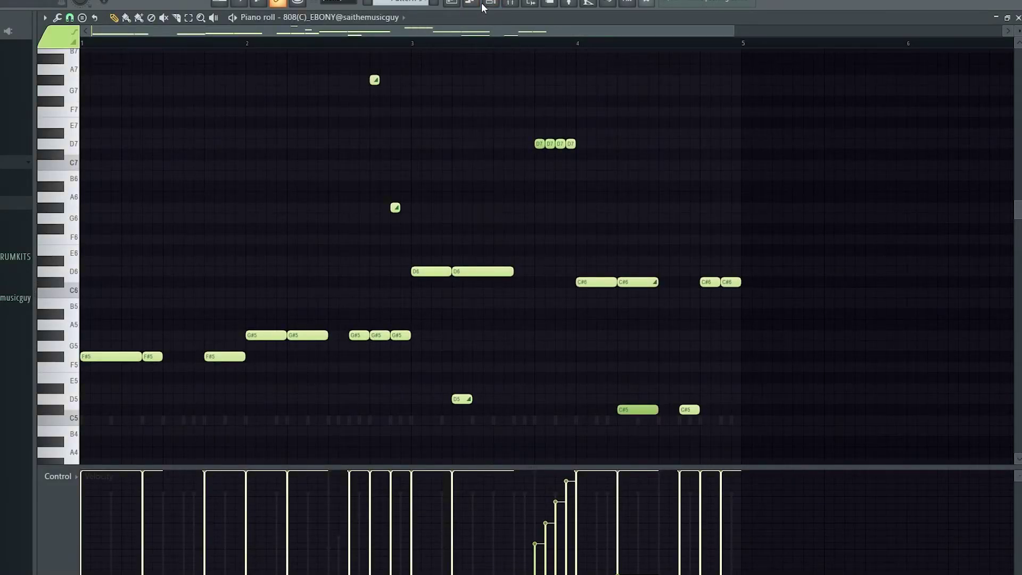
Route the 808 and all the Cymatics drum channels to mixer inserts 6 to 15
click(489, 4)
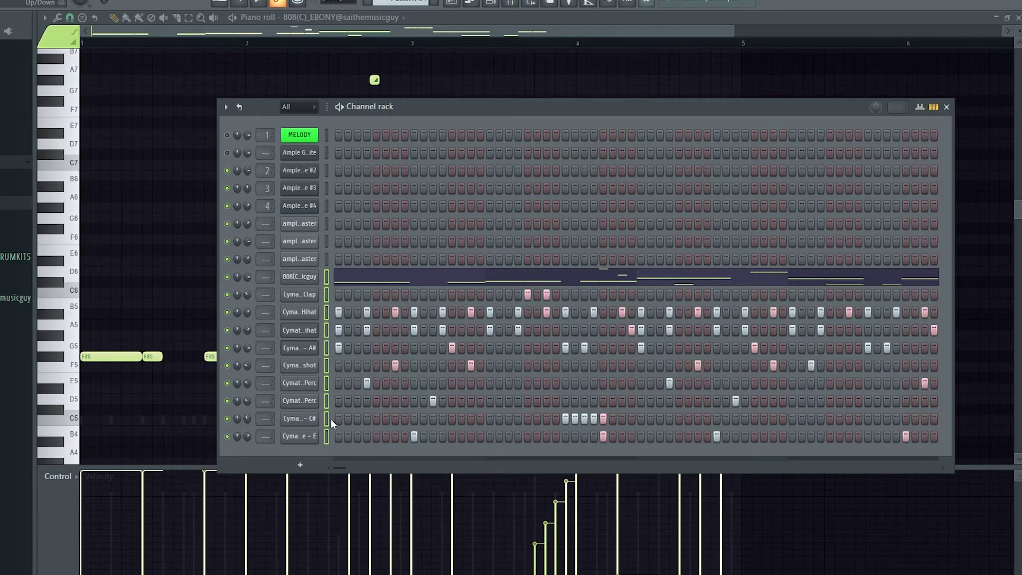
key(F9)
click(259, 80)
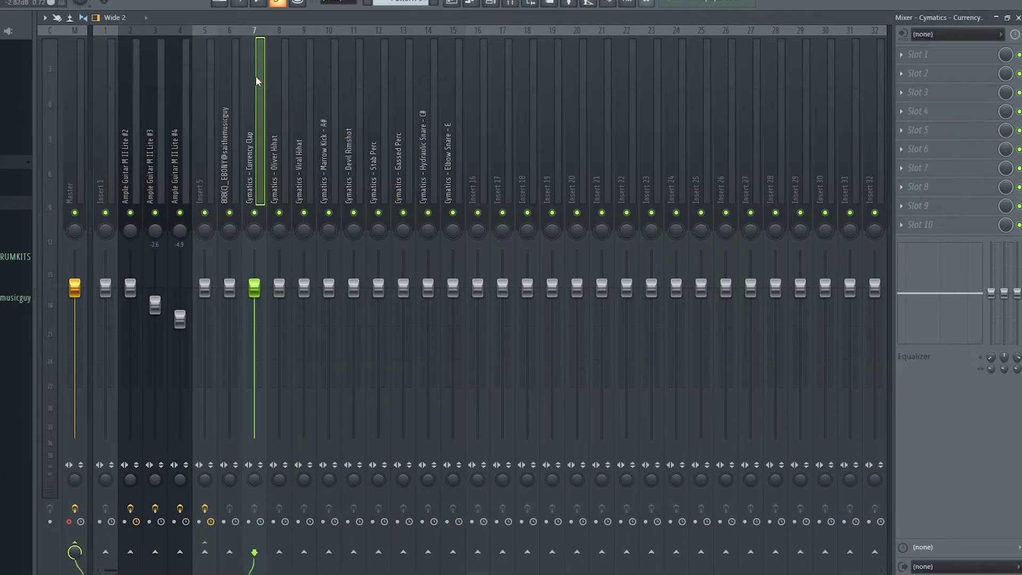
Sidechain the Marrow Kick mixer track to the 808 track on insert 6
click(322, 136)
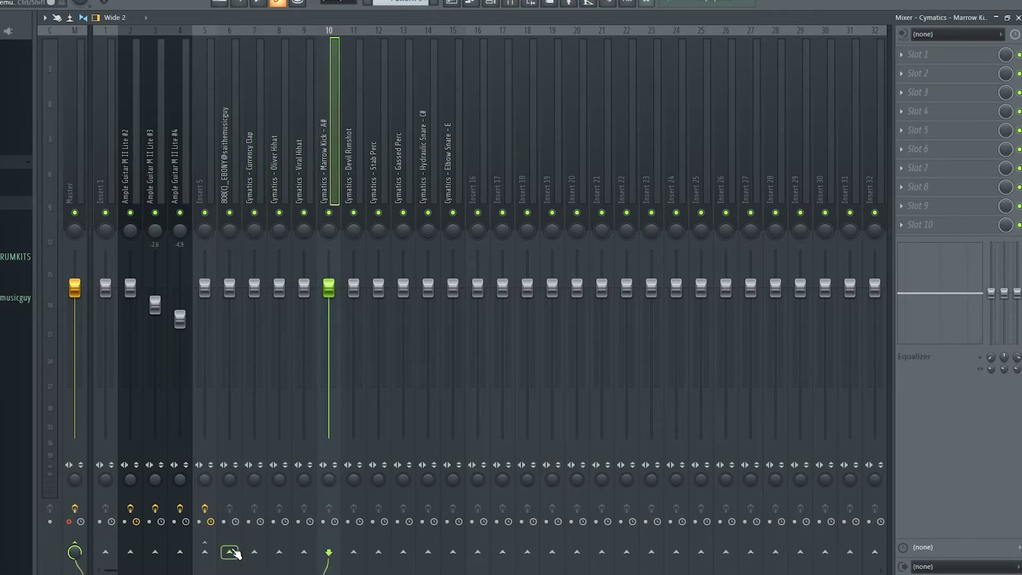
right_click(234, 553)
click(256, 545)
Add Fruity Limiter to slot 6 of the 808 track, using compressor mode and sidechain input 1 with a lowered threshold, and play it
click(232, 170)
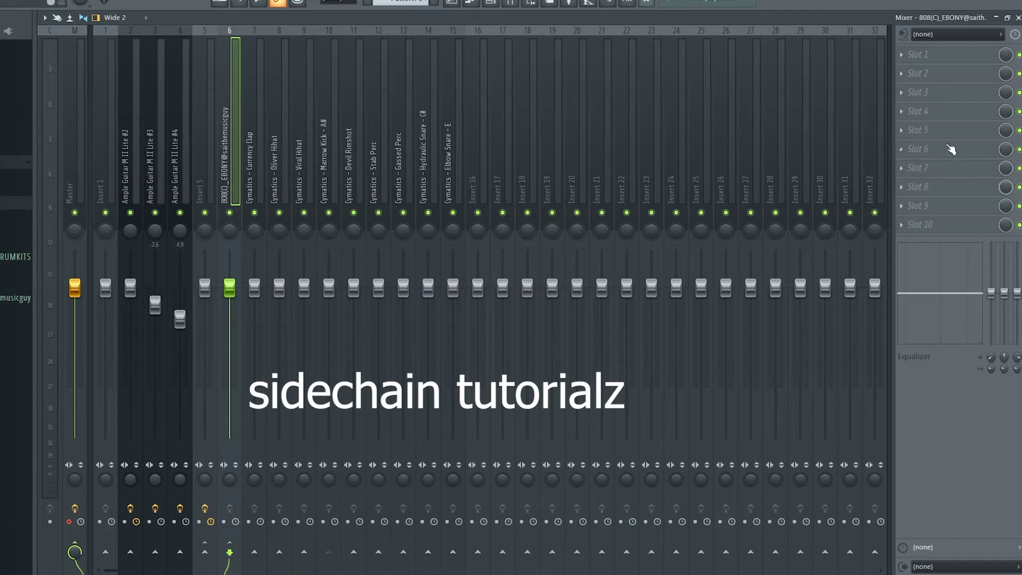
click(920, 149)
click(747, 302)
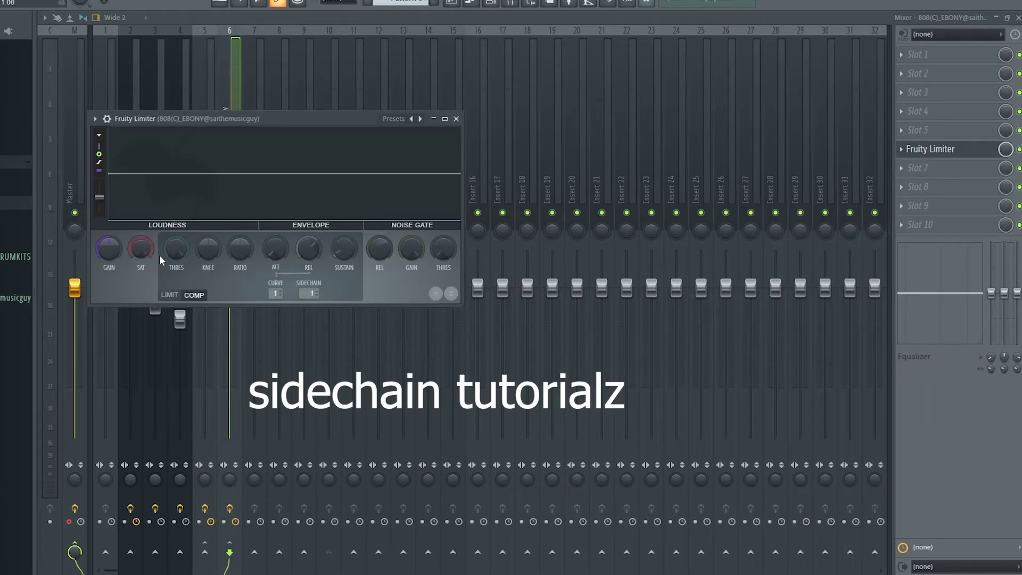
drag(177, 249, 177, 330)
key(space)
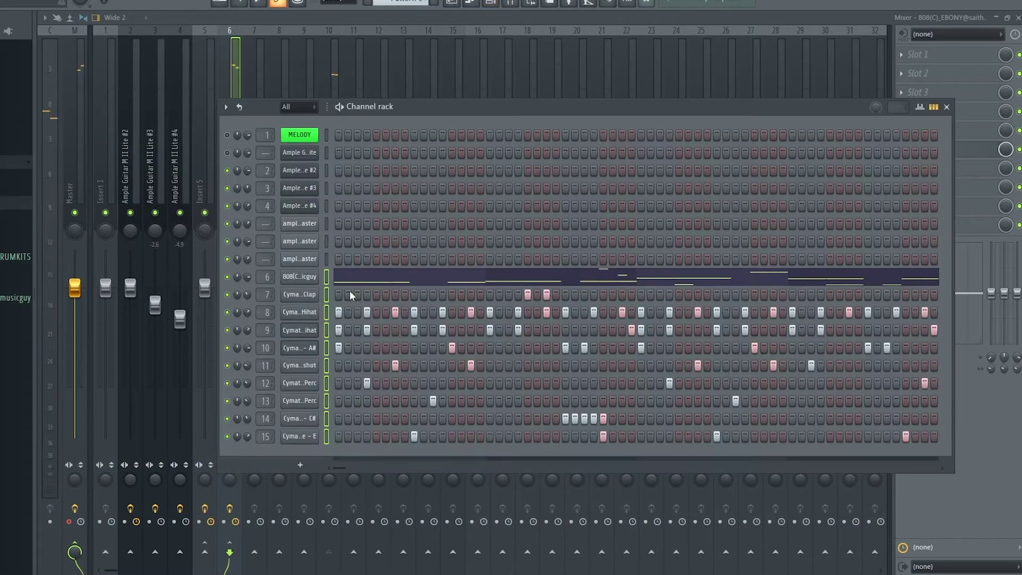
Pan the four D7 notes at the end of bar 3 of the 808 part alternately right and left
click(372, 283)
click(67, 477)
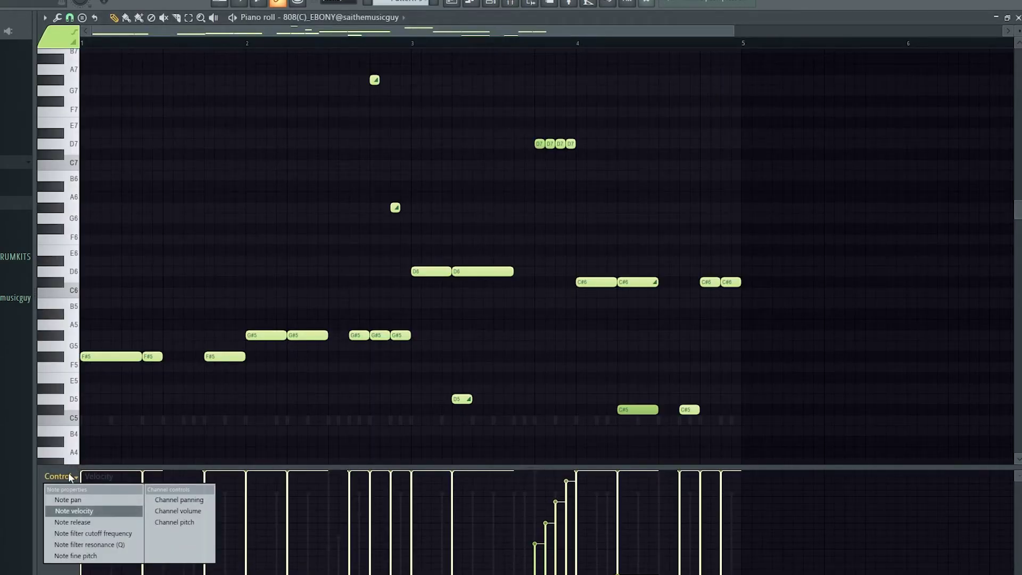
click(106, 499)
scroll(588, 326, up, 4)
ctrl+drag(555, 202, 446, 89)
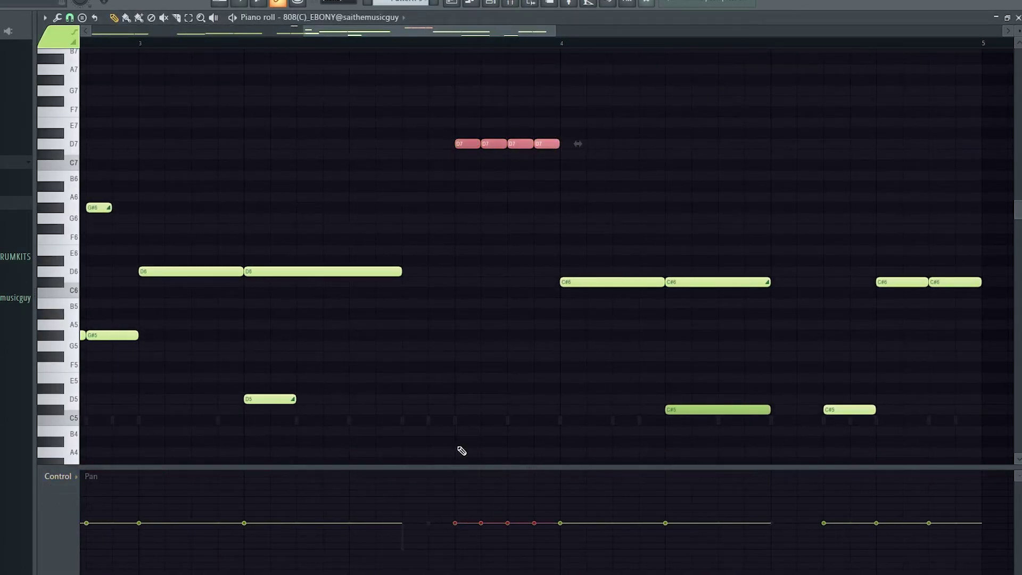
click(485, 292)
right_click(485, 293)
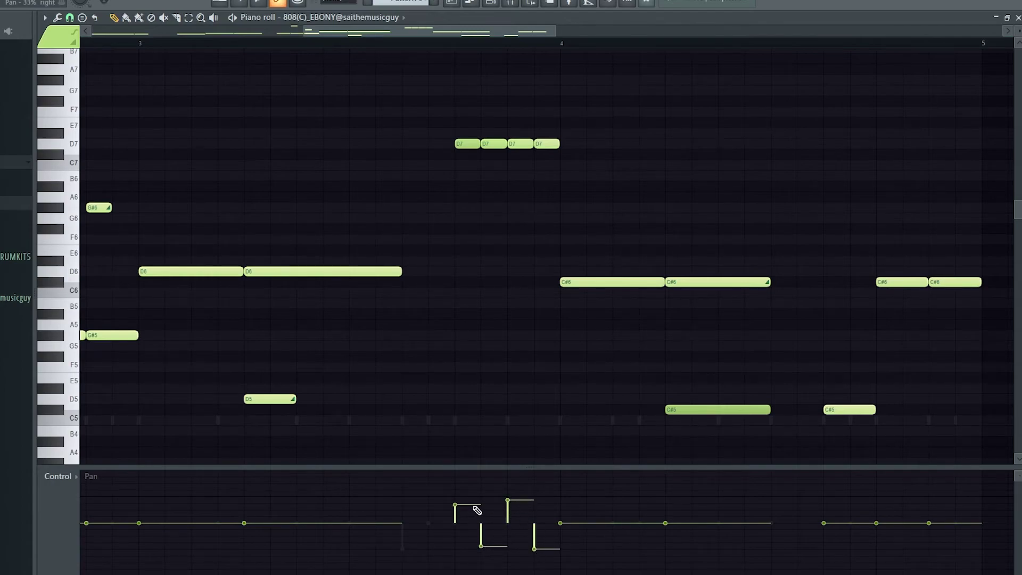
Play back the panned D7 roll and switch the note control lane back to note velocity
click(351, 46)
key(space)
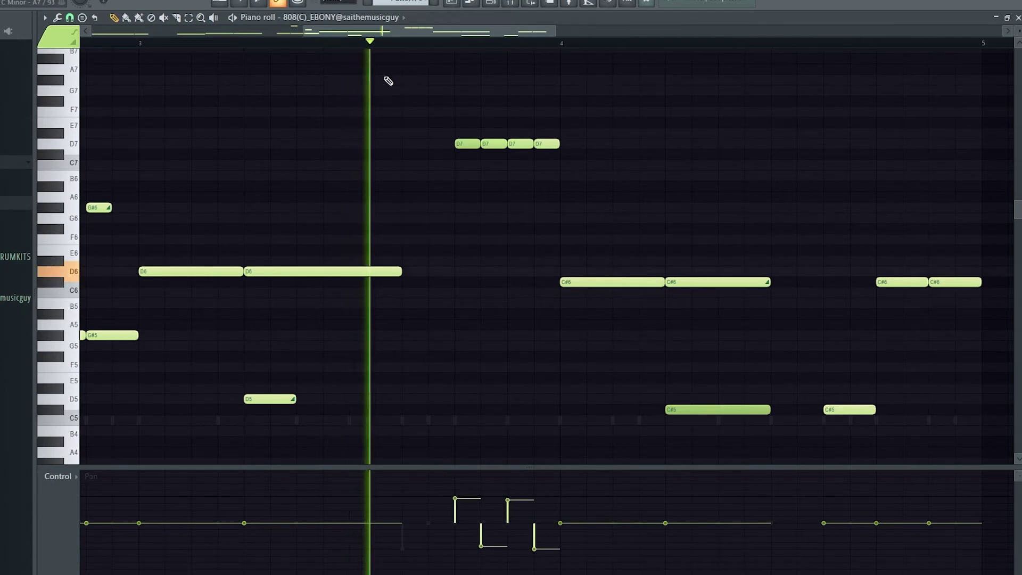
key(space)
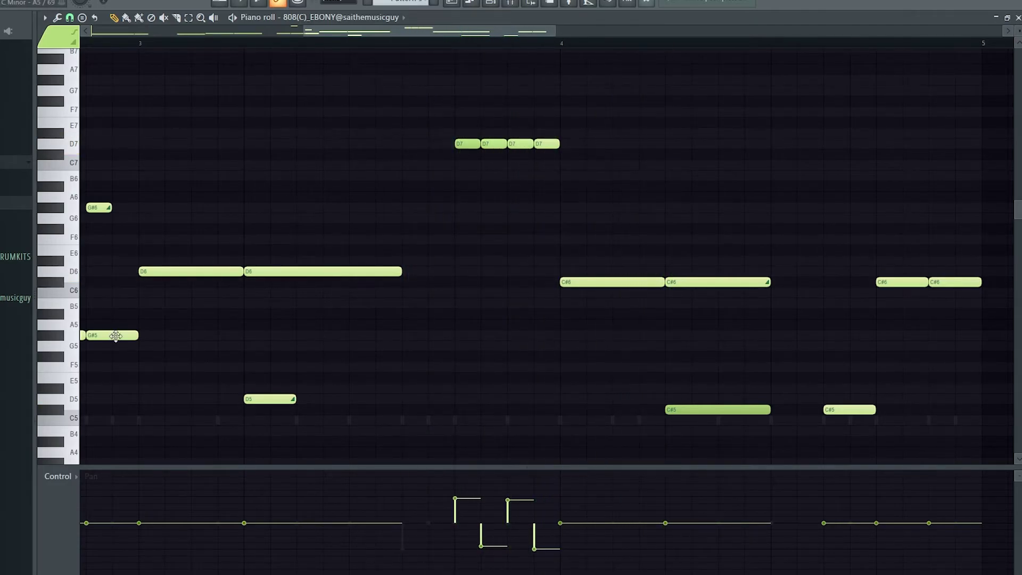
click(81, 482)
click(88, 505)
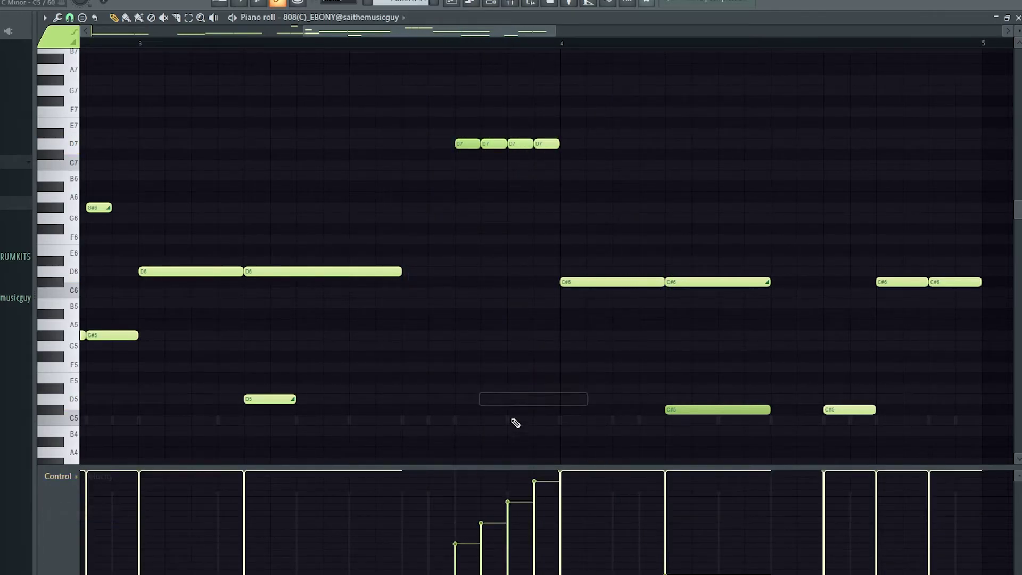
scroll(431, 321, down, 3)
Split Pattern 9 by channel and place the resulting 808 and drum patterns on playlist tracks 4 to 13 at bar 1
key(F5)
right_click(68, 151)
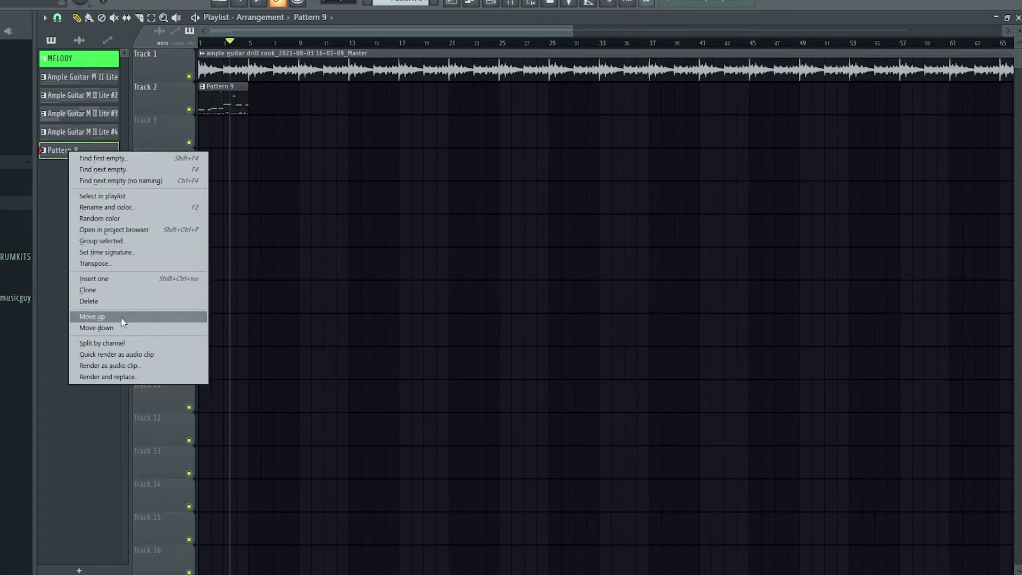
click(109, 342)
drag(70, 155, 211, 140)
right_click(340, 212)
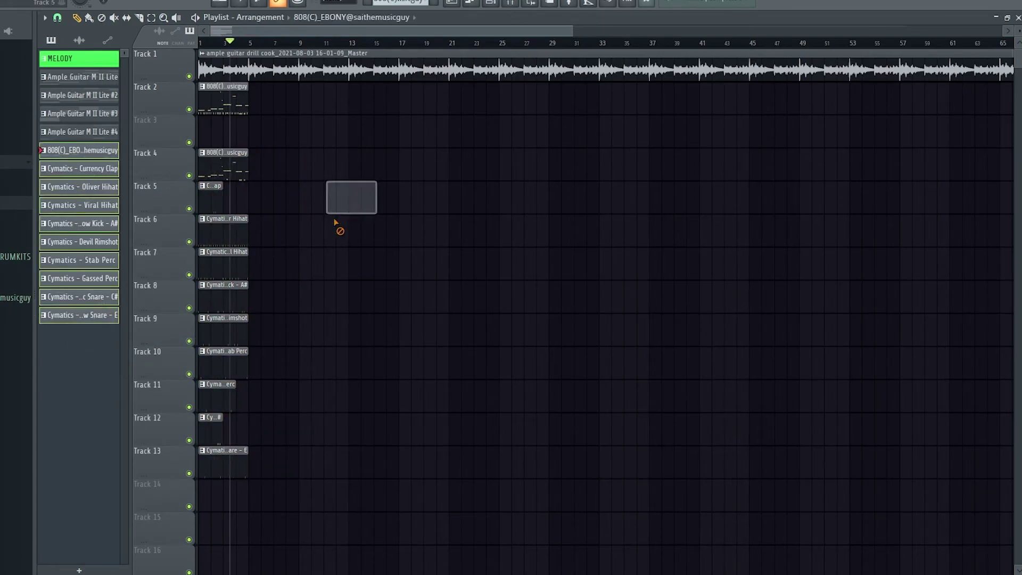
Extend the Gassed Perc, Currency Clap and Hydraulic Snare clips on tracks 11, 5 and 12 to four bars
click(181, 390)
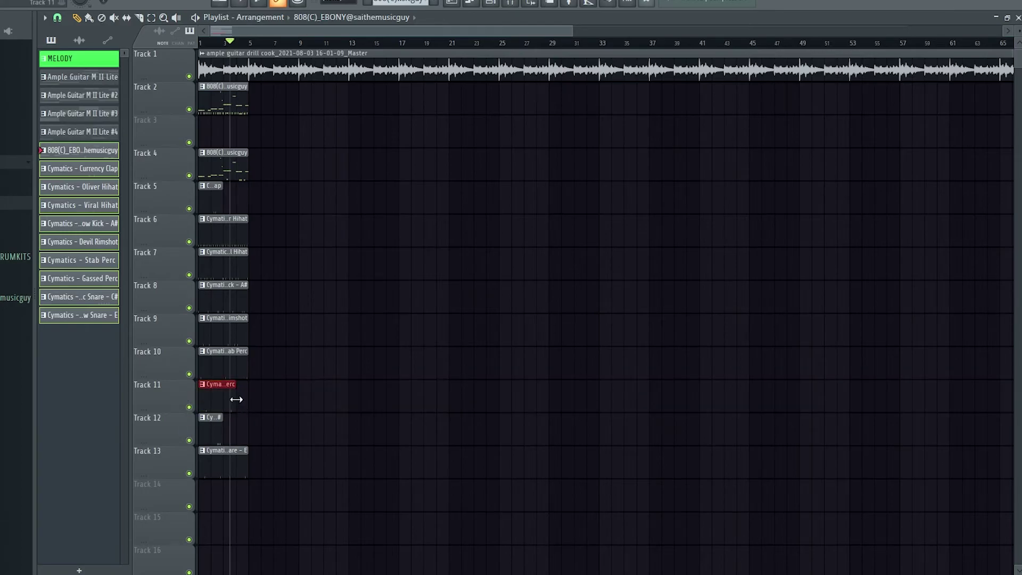
click(295, 402)
right_click(297, 403)
click(182, 208)
drag(223, 197, 251, 179)
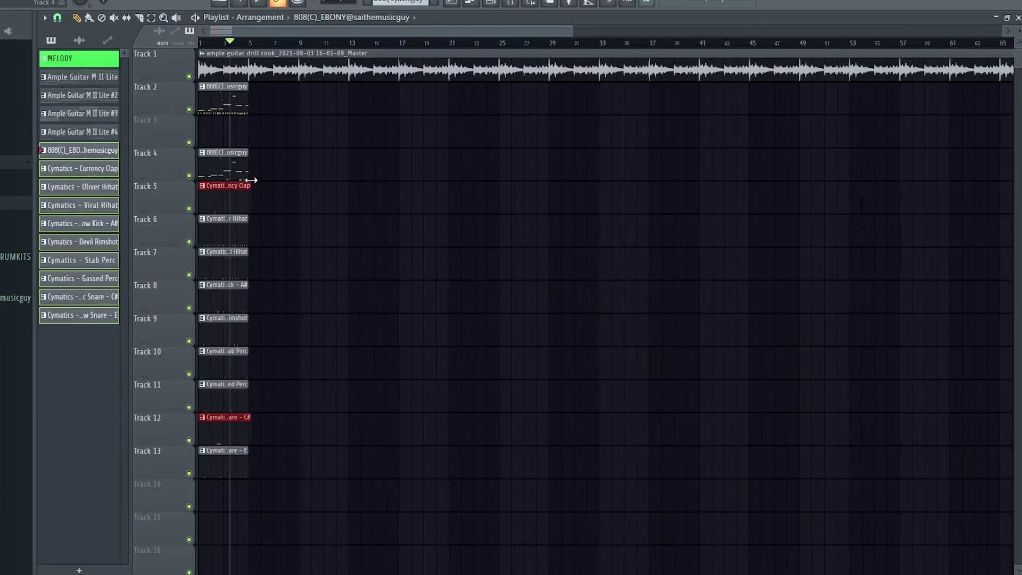
click(327, 234)
right_click(341, 228)
Delete the original pattern clip on track 2 and duplicate the four-bar block on tracks 4 to 13 repeatedly, past bar 105
right_click(229, 99)
drag(335, 532, 164, 152)
key(ctrl+b)
key(ctrl+b)
key(ctrl+b)
key(ctrl+b)
key(ctrl+b)
key(ctrl+b)
key(ctrl+b)
key(ctrl+b)
key(ctrl+b)
key(ctrl+b)
key(ctrl+b)
key(ctrl+b)
key(ctrl+b)
key(ctrl+b)
key(ctrl+b)
key(ctrl+b)
key(ctrl+b)
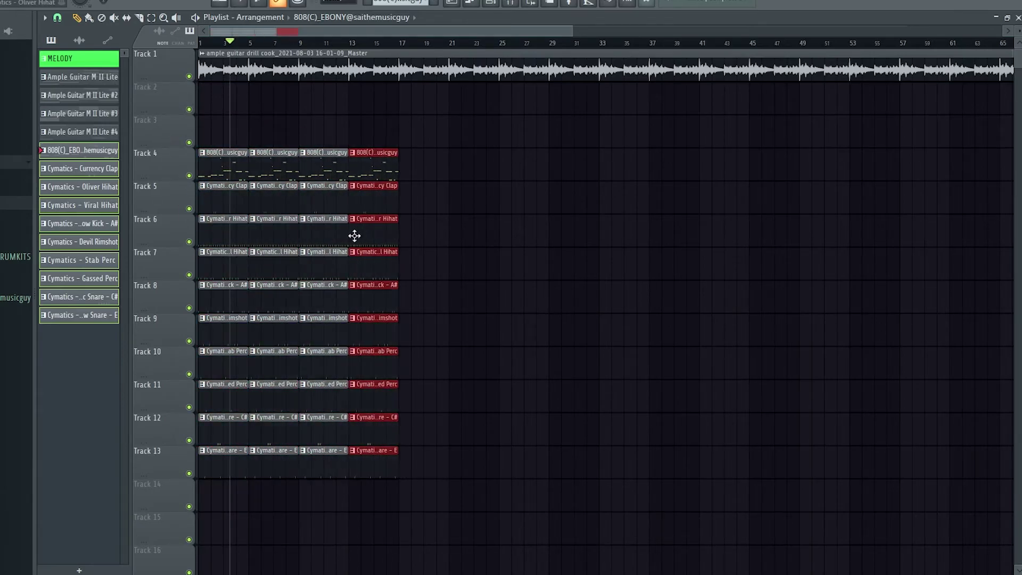
key(ctrl+b)
key(ctrl+b)
key(ctrl+b)
key(ctrl+b)
key(ctrl+b)
key(ctrl+b)
key(ctrl+b)
key(ctrl+b)
key(ctrl+b)
key(ctrl+b)
key(ctrl+b)
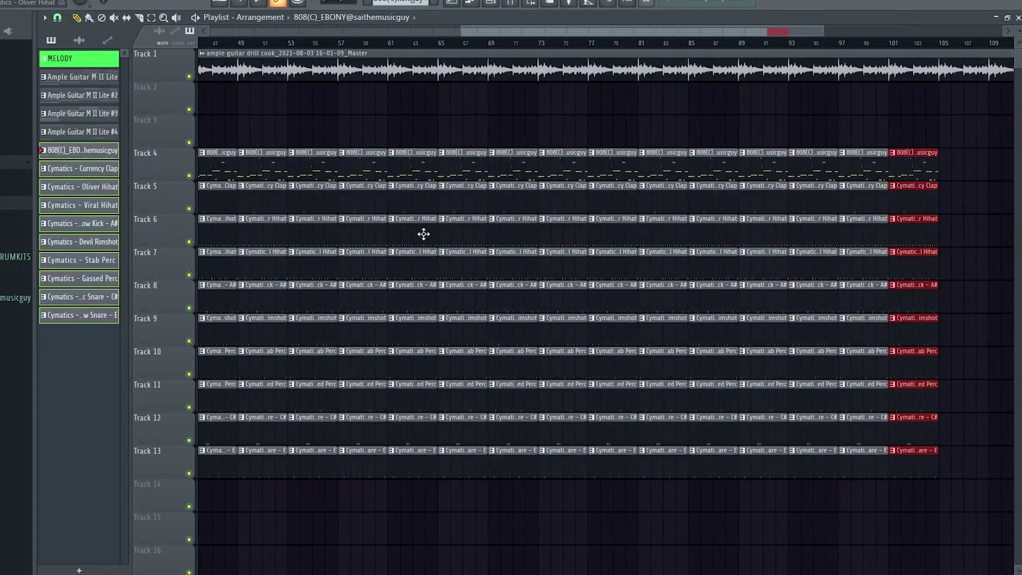
key(ctrl+b)
key(ctrl+b)
key(ctrl+b)
Clear the 808 and drum clips from bars 1 to 4, and the Gassed Perc and Hydraulic Snare clips from bars 5 to 8
scroll(424, 234, down, 4)
drag(910, 157, 906, 488)
click(475, 110)
right_click(479, 110)
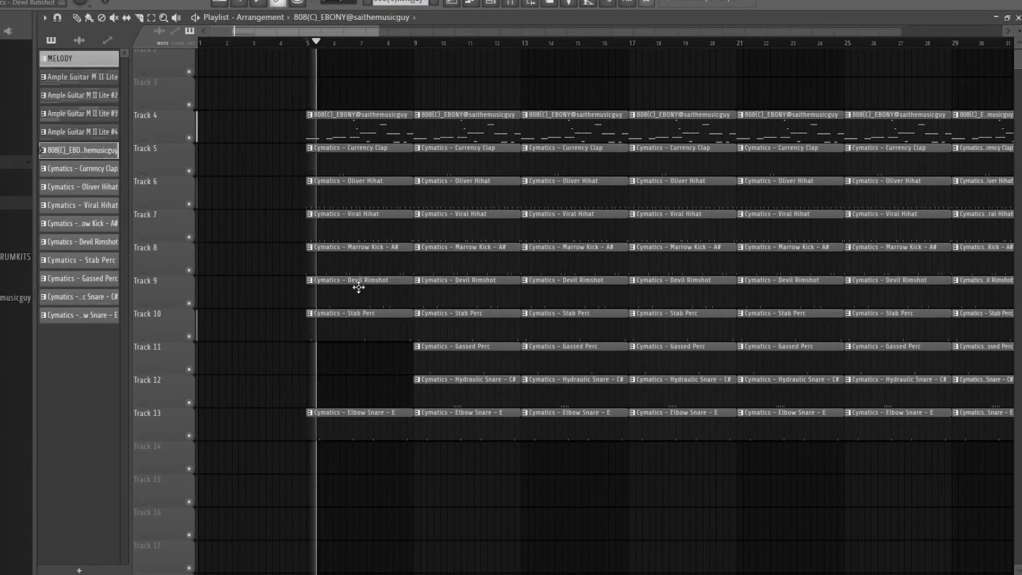
click(357, 257)
scroll(469, 150, up, 3)
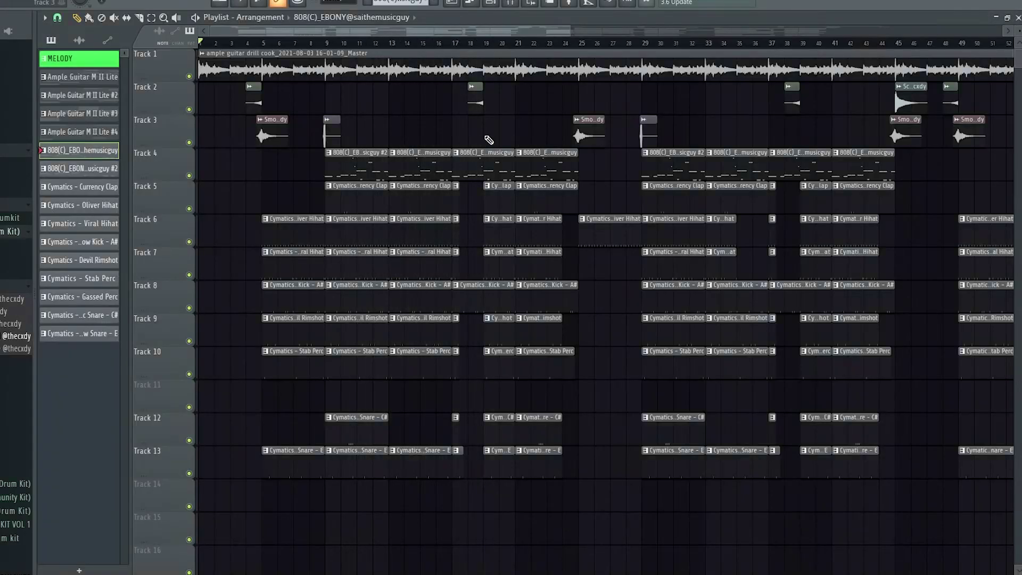
Look over the full arrangement, then the intro with the Basic Riser and Smooth Transition clips leading into bar 5
scroll(531, 153, down, 3)
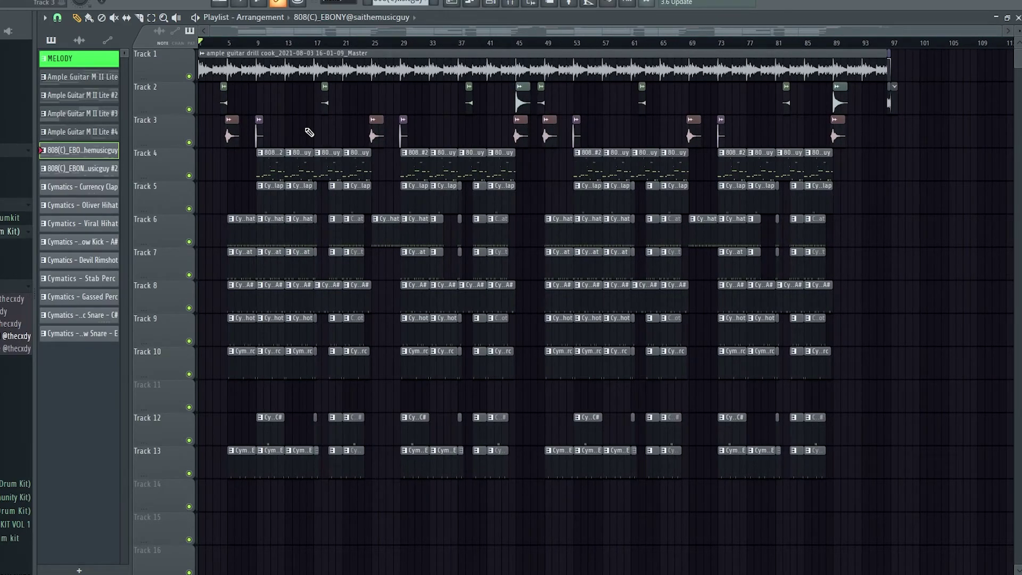
drag(846, 99, 280, 49)
scroll(201, 87, up, 8)
scroll(417, 69, up, 4)
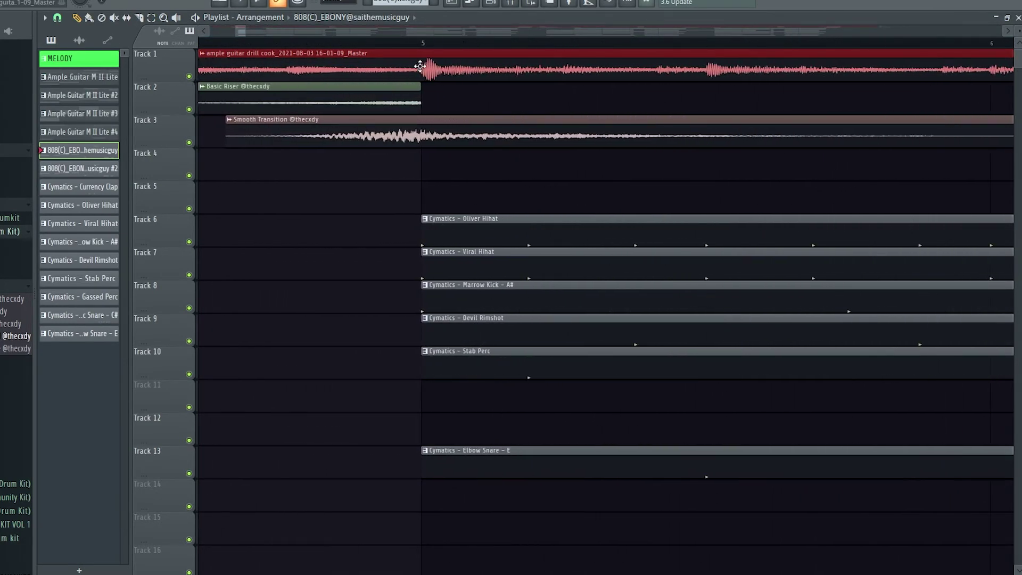
scroll(424, 43, down, 6)
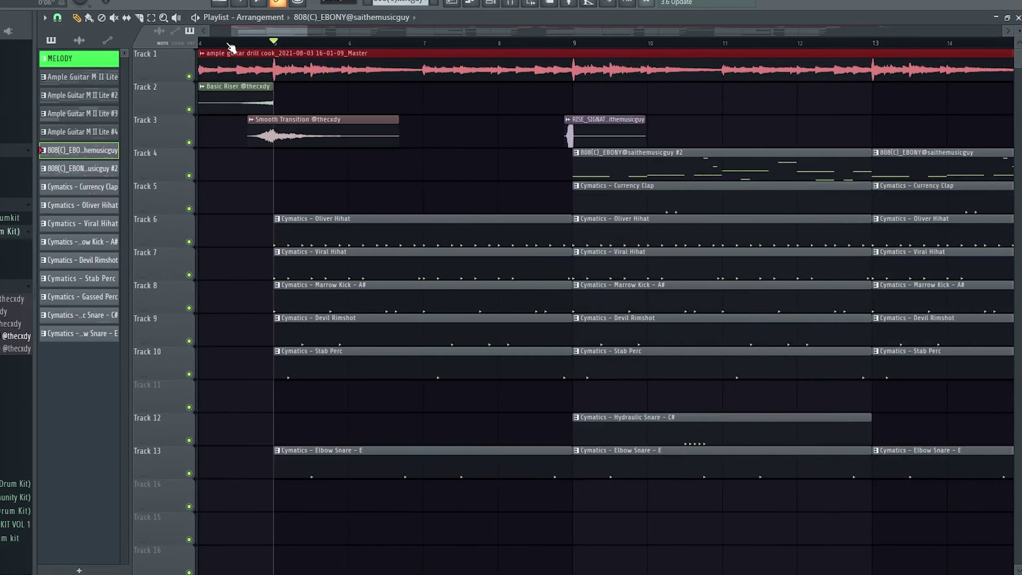
scroll(213, 95, up, 10)
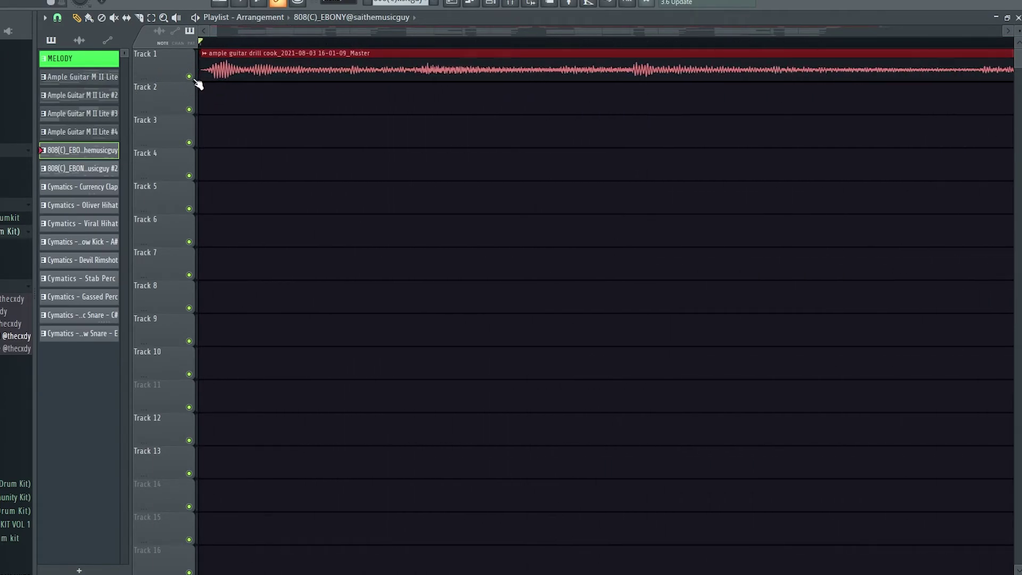
scroll(244, 66, down, 10)
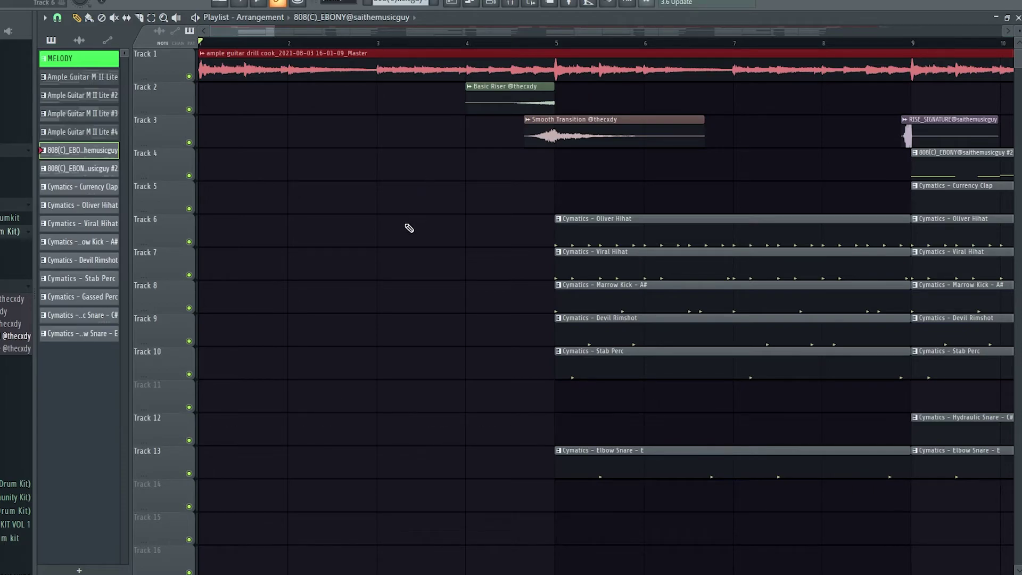
scroll(463, 223, down, 4)
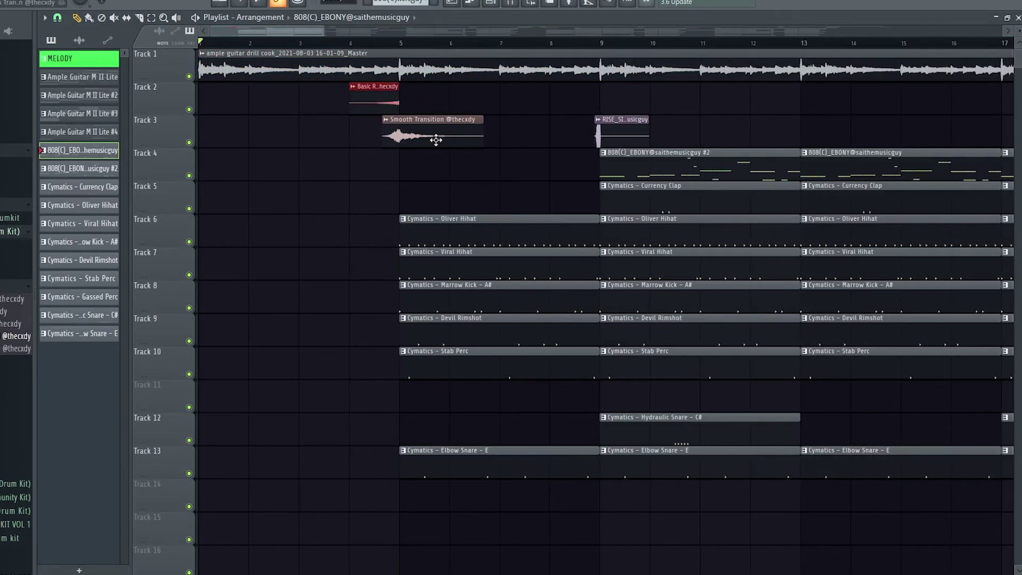
Preview the RISE_SIGNATURE sample before bar 9 and examine how the section from bar 9 is arranged
scroll(625, 130, up, 6)
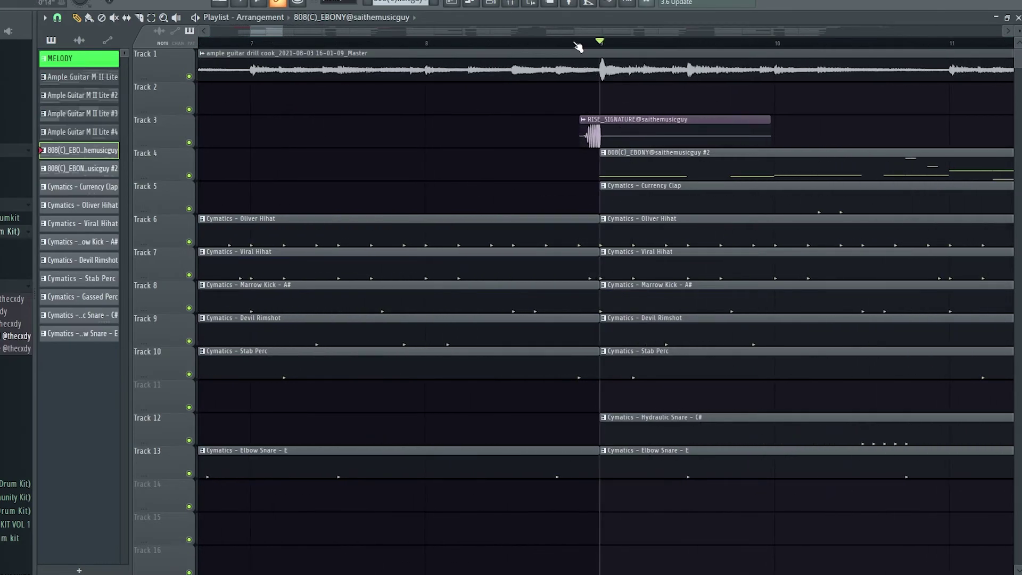
click(417, 41)
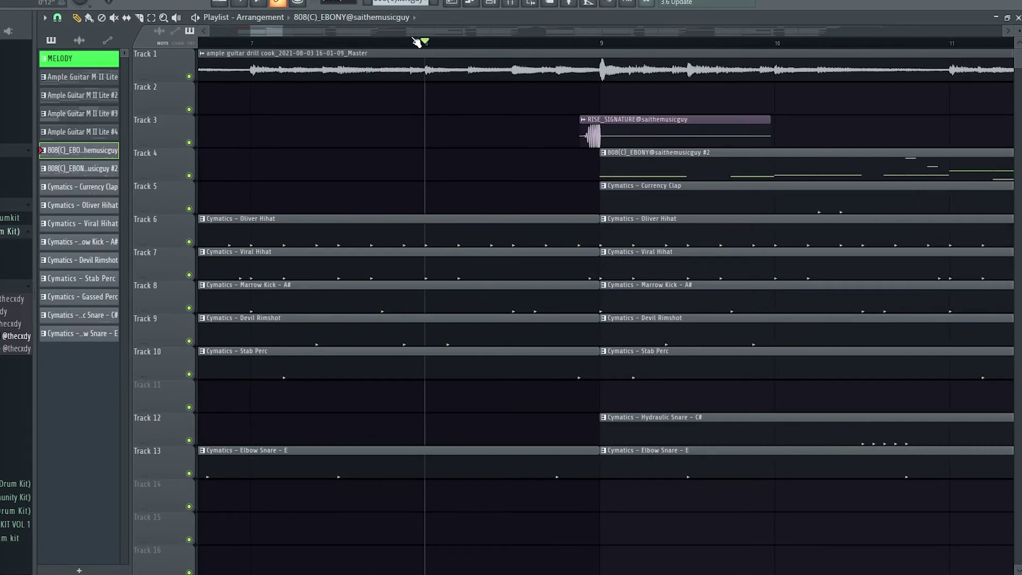
click(583, 119)
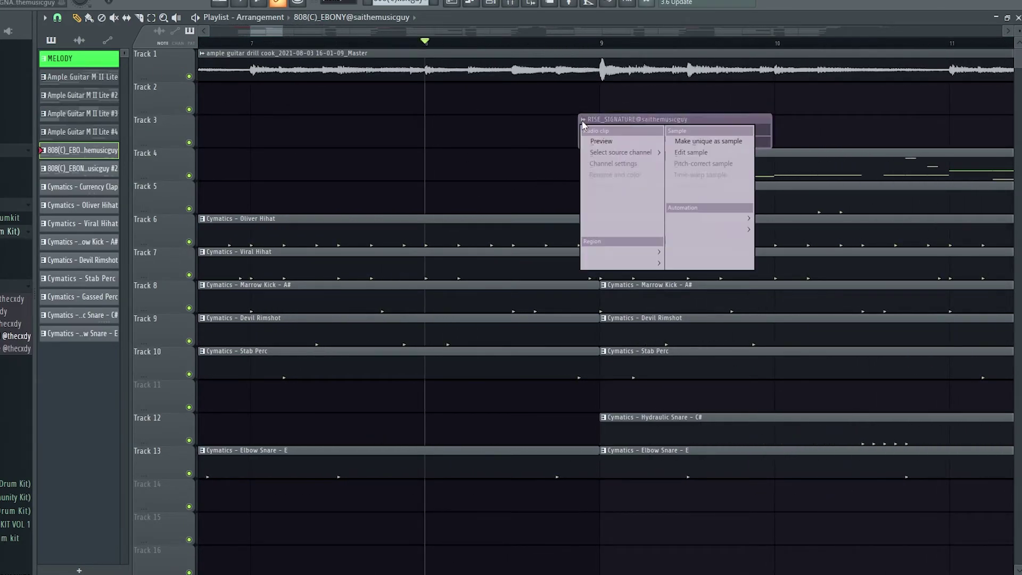
click(614, 143)
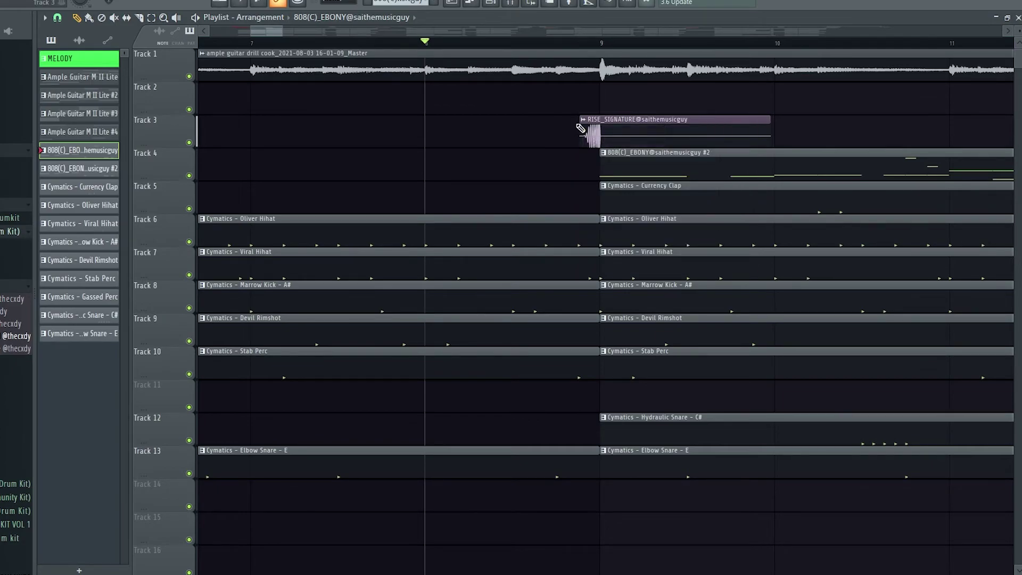
scroll(696, 182, down, 5)
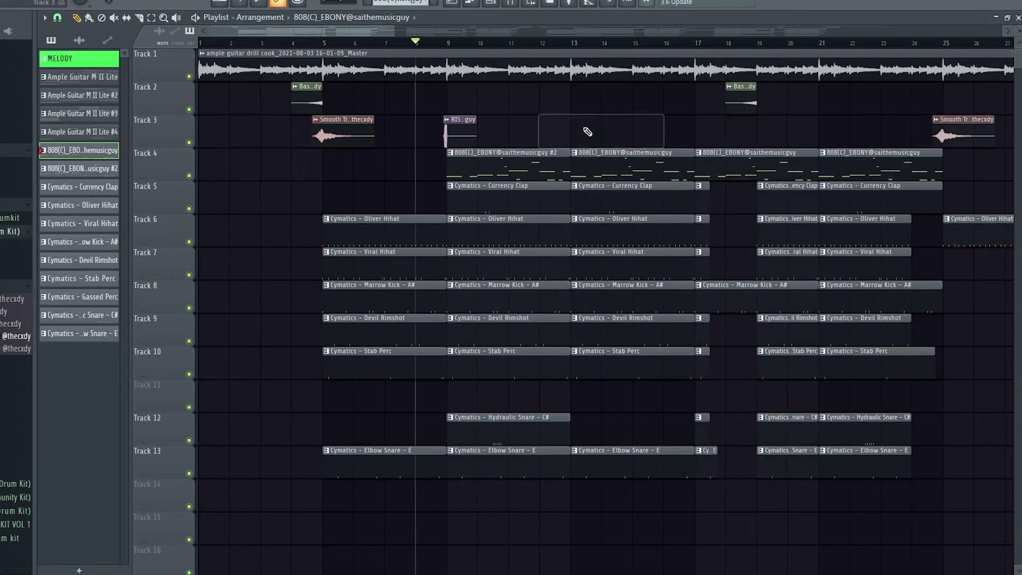
scroll(367, 121, up, 5)
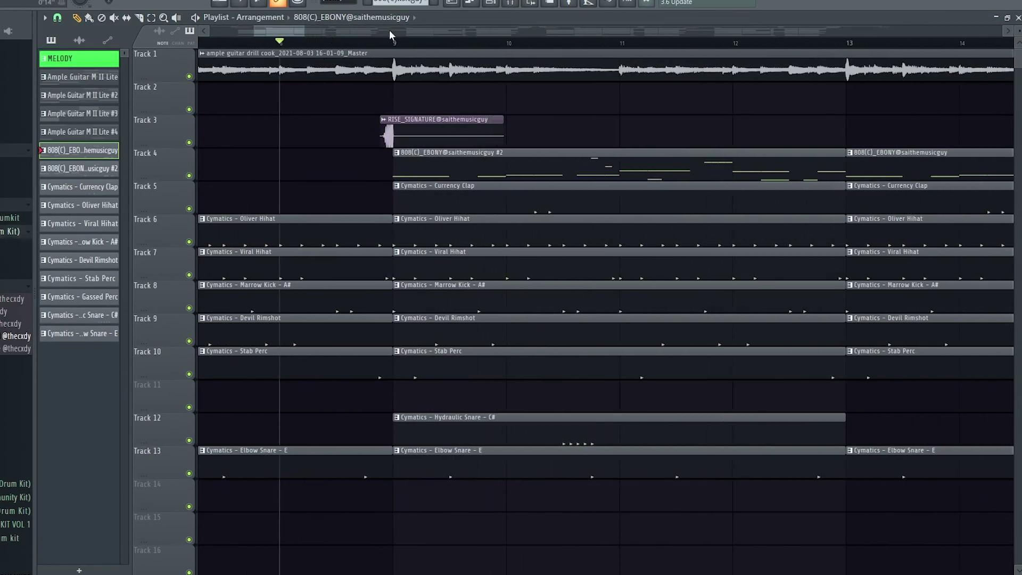
scroll(599, 150, down, 3)
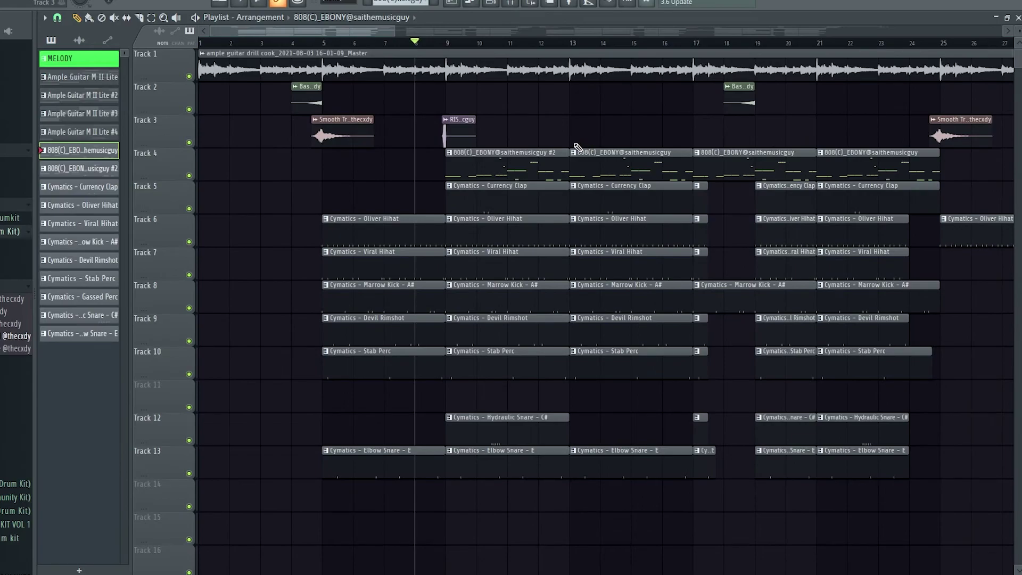
Examine the riser and transition clips on tracks 2 and 3 across bars 1 to 29, including the RISE_SIGNATURE before bar 9
scroll(687, 109, down, 3)
drag(222, 96, 840, 131)
scroll(673, 104, down, 1)
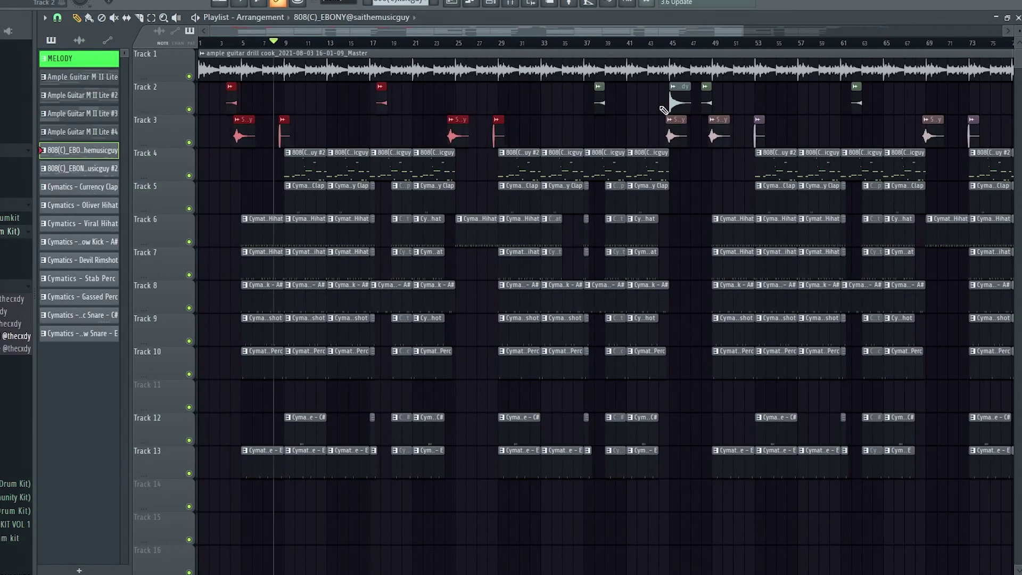
key(shift+Right)
key(shift+Right)
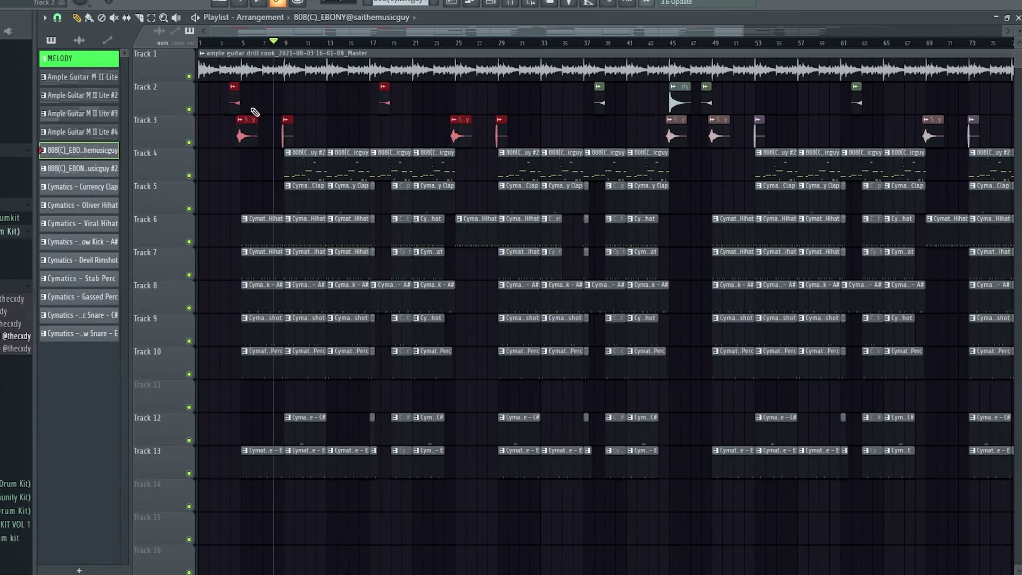
scroll(285, 110, up, 6)
click(417, 101)
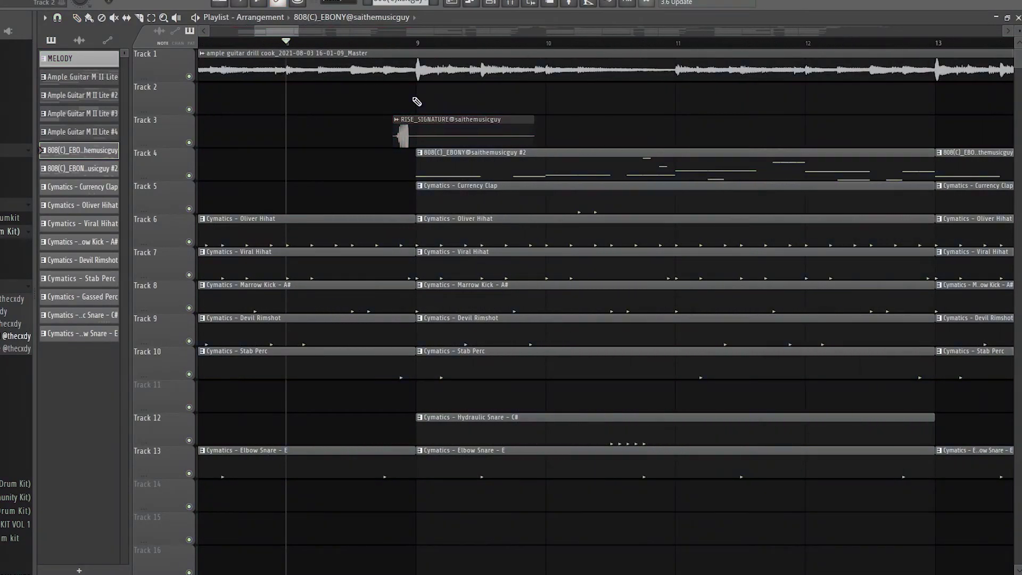
scroll(417, 101, up, 2)
scroll(605, 107, down, 7)
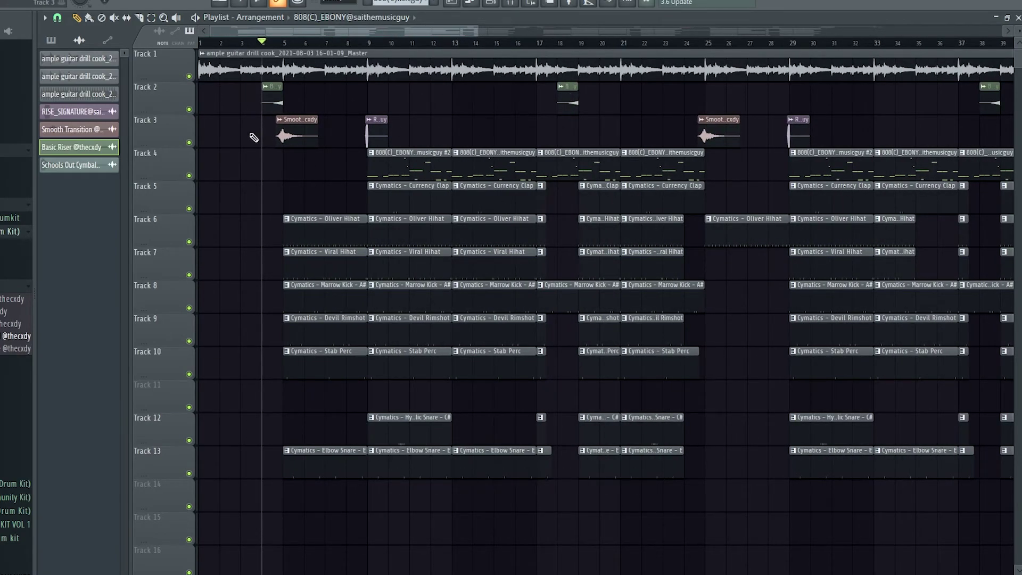
Highlight the hi-hat, kick, rimshot, Stab Perc and Elbow Snare clips playing from bar 5 to 9, then clear the selection
drag(264, 96, 411, 148)
drag(320, 223, 320, 271)
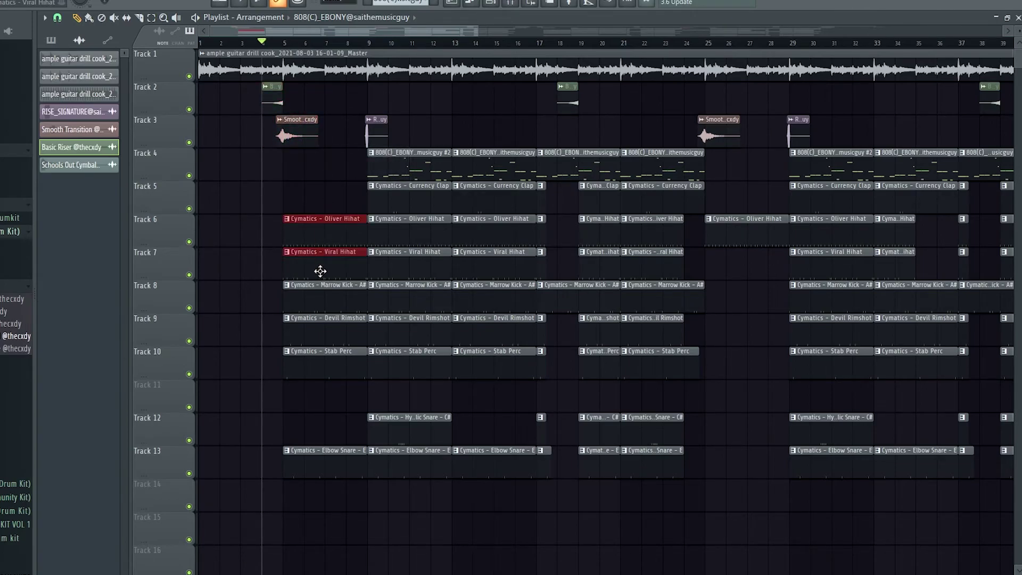
ctrl+shift+click(337, 300)
ctrl+shift+click(337, 333)
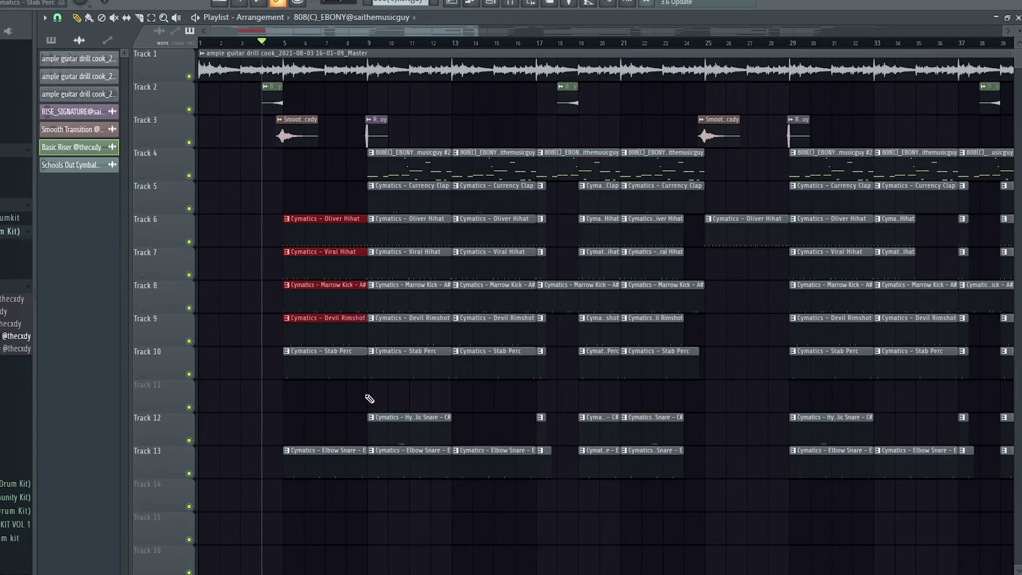
ctrl+shift+click(327, 367)
ctrl+shift+click(340, 462)
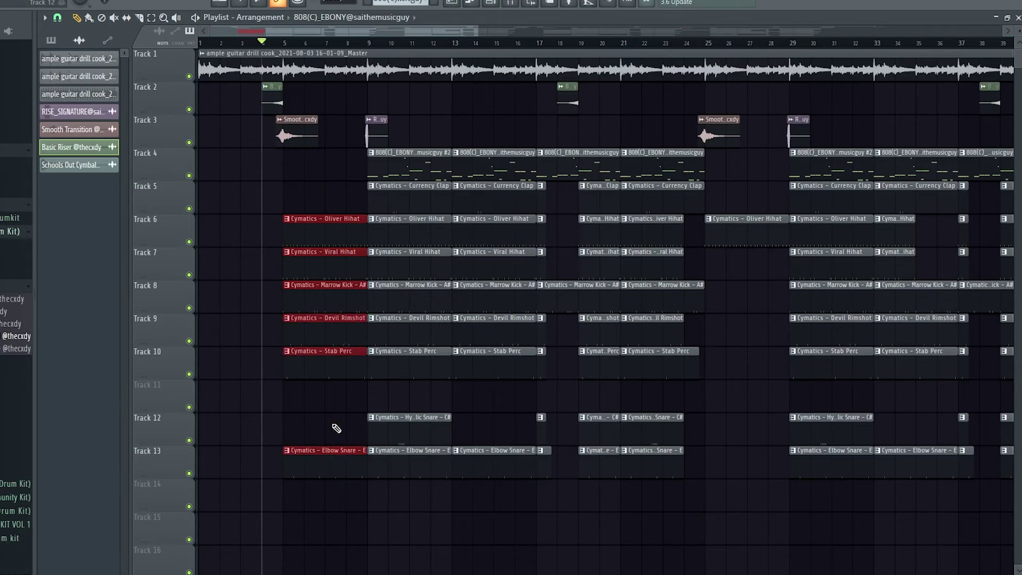
click(422, 110)
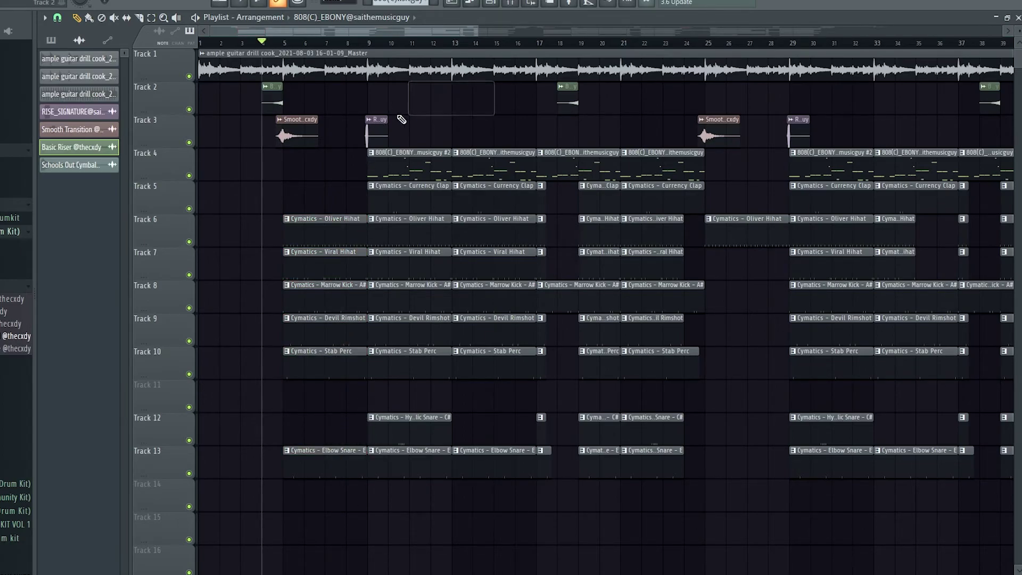
Compare the section from bar 9 with the clips on tracks 4 to 13 from bar 13, highlighting the Hydraulic Snare clip at bar 9
click(370, 125)
click(384, 139)
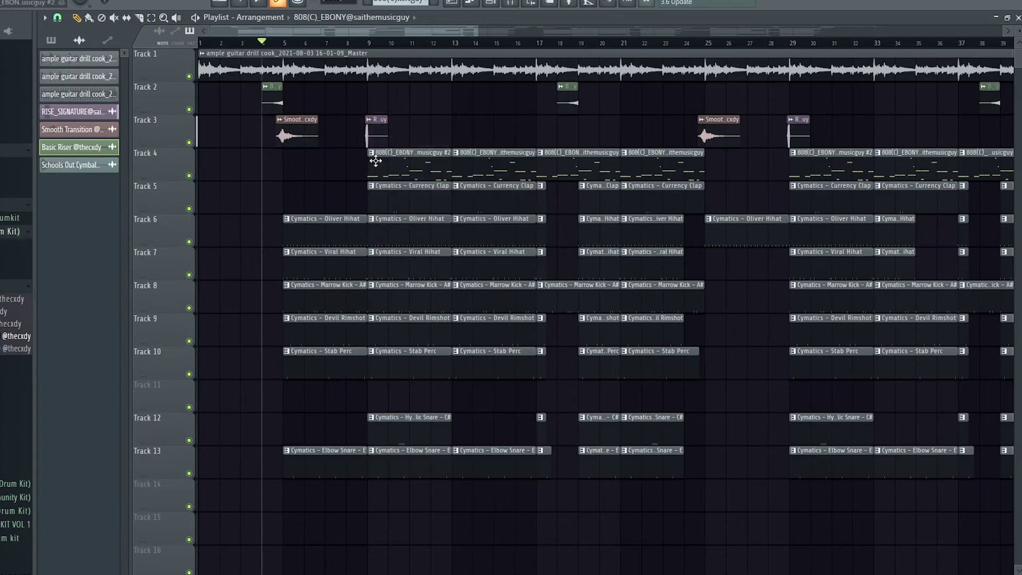
ctrl+shift+click(407, 438)
click(468, 400)
right_click(471, 399)
drag(479, 119, 500, 474)
ctrl+shift+click(448, 425)
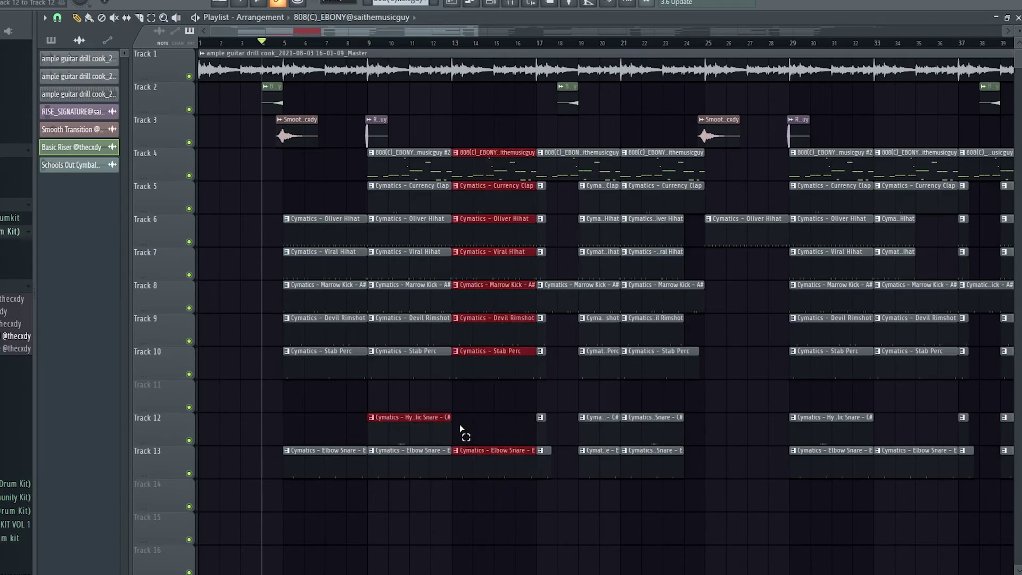
click(588, 409)
right_click(586, 409)
Move the playhead to bar 17 and highlight every 808 clip on track 4 to examine where the 808 plays
scroll(559, 384, up, 3)
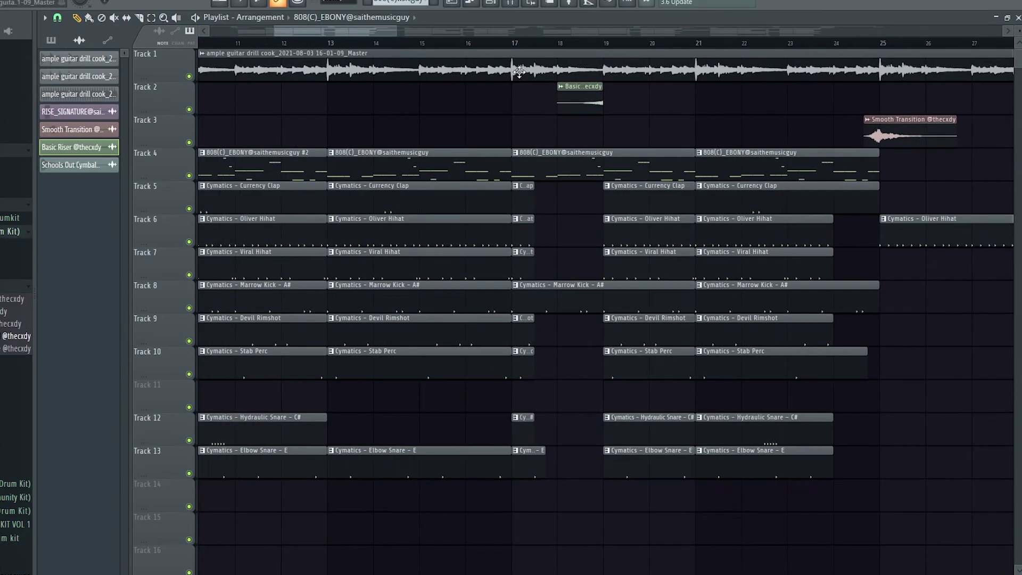
scroll(553, 205, down, 5)
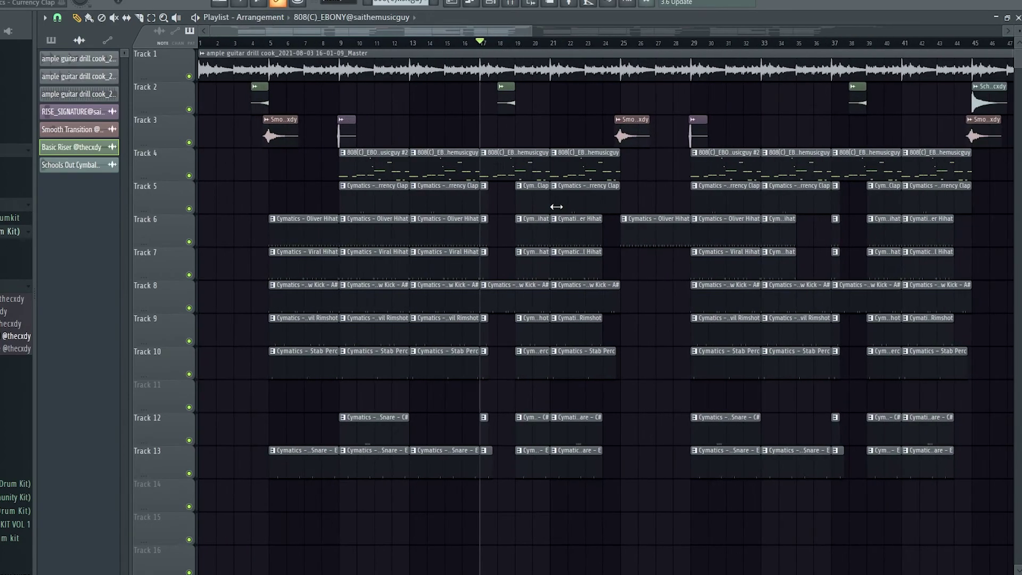
click(149, 168)
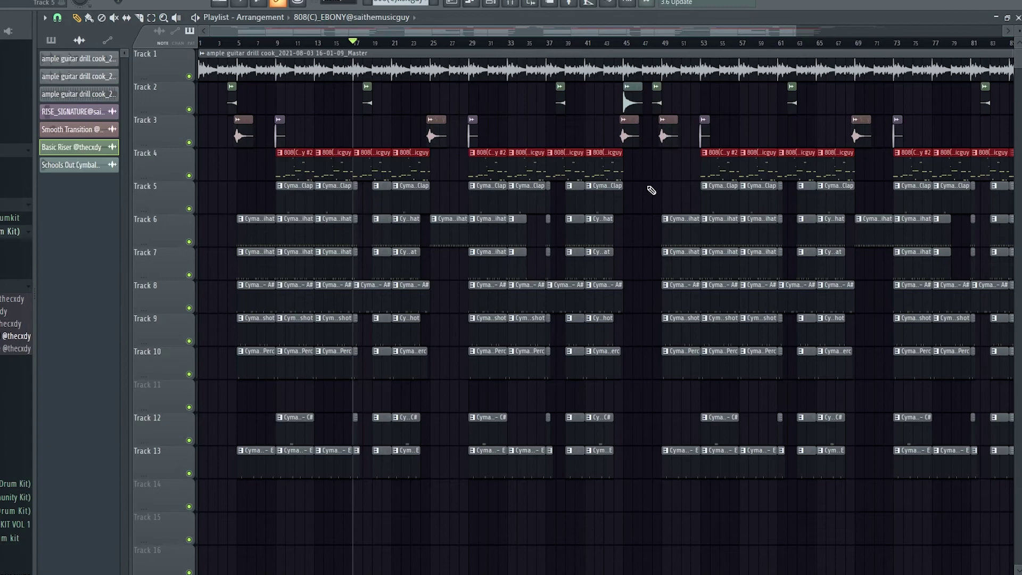
scroll(692, 176, down, 2)
click(827, 250)
scroll(303, 201, up, 3)
click(305, 202)
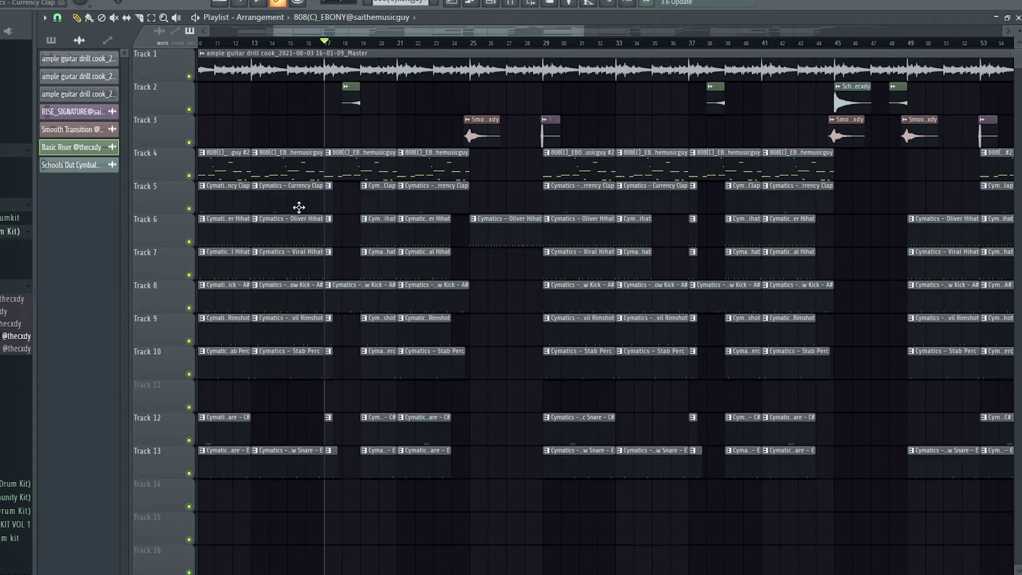
Examine where the clap, hi-hat, rimshot and snare clips drop out and return between bars 17 and 25
drag(350, 182, 337, 248)
drag(456, 236, 482, 335)
click(494, 326)
right_click(513, 324)
scroll(478, 328, down, 5)
click(479, 325)
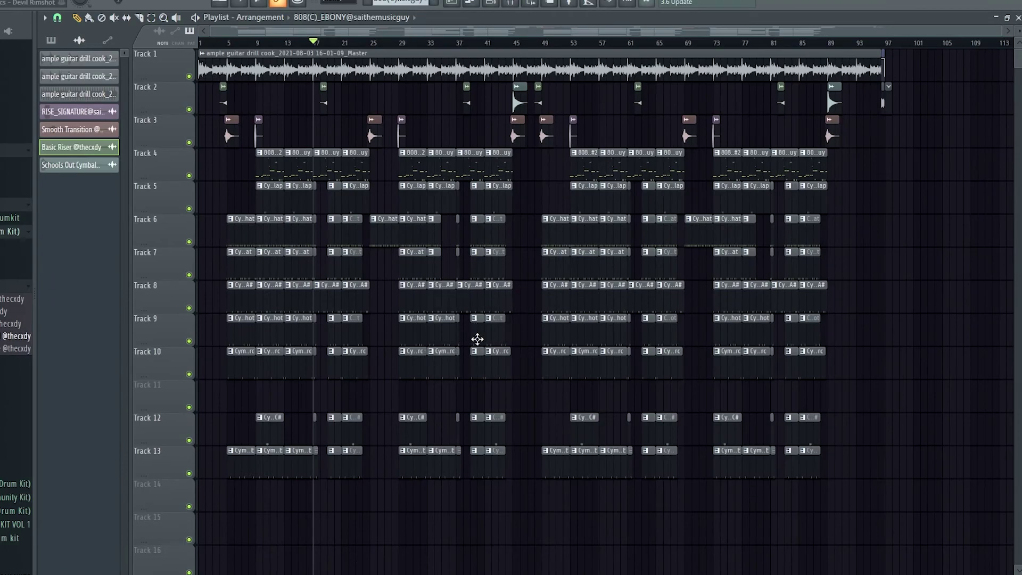
scroll(331, 359, up, 5)
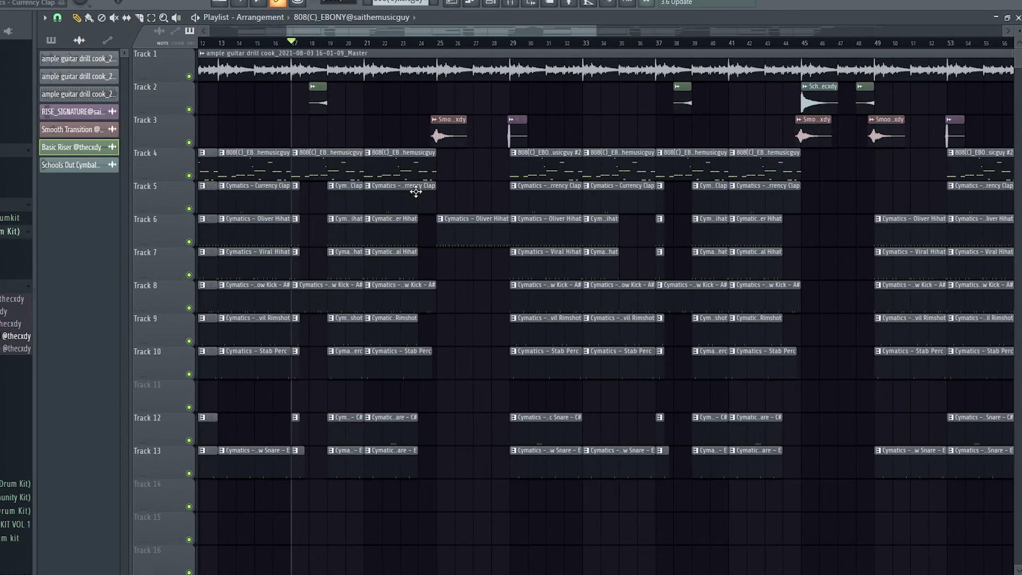
Examine the breakdowns after bars 25 and 45, and compare the first half of the arrangement with the second half
scroll(453, 199, down, 3)
mouse_move(464, 226)
mouse_down()
mouse_move(467, 262)
mouse_move(455, 182)
mouse_move(457, 209)
mouse_up()
drag(495, 168, 636, 474)
click(652, 374)
right_click(653, 374)
scroll(641, 80, up, 3)
click(661, 44)
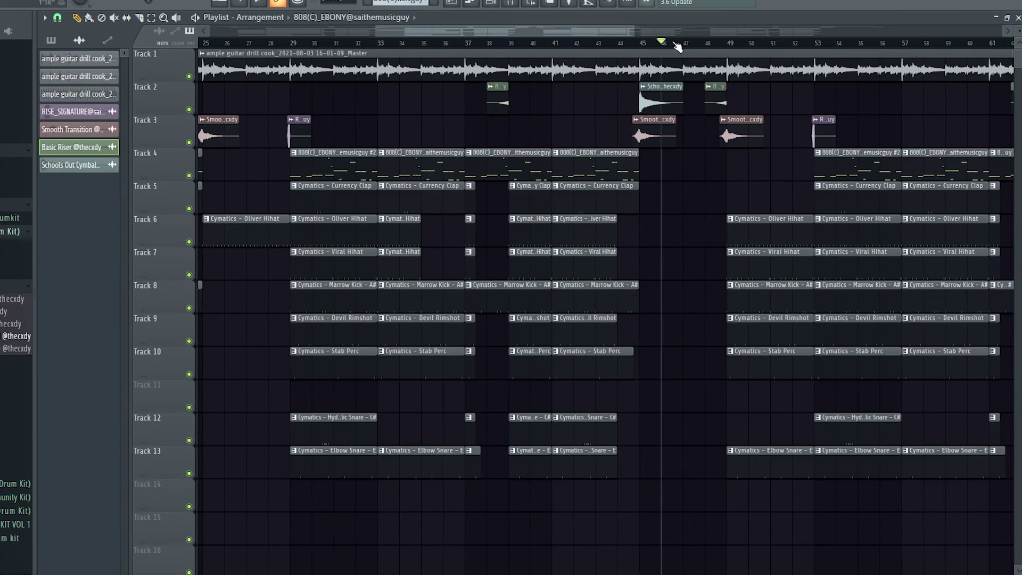
scroll(762, 213, down, 4)
drag(228, 114, 520, 488)
drag(582, 148, 958, 506)
click(951, 342)
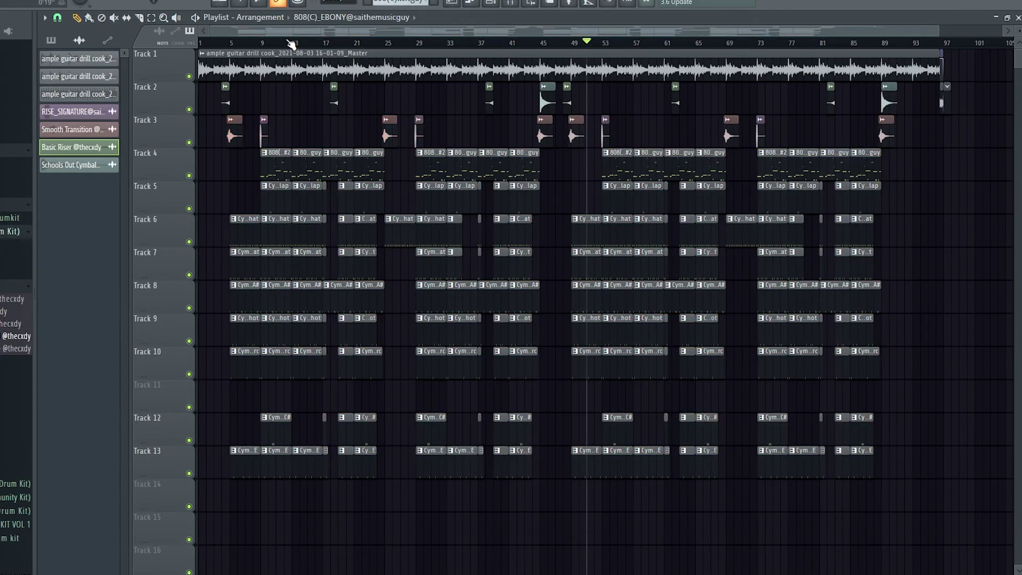
Open the mixer and inspect the Fruity Reeverb 2 settings on the guitar melody's insert
key(F9)
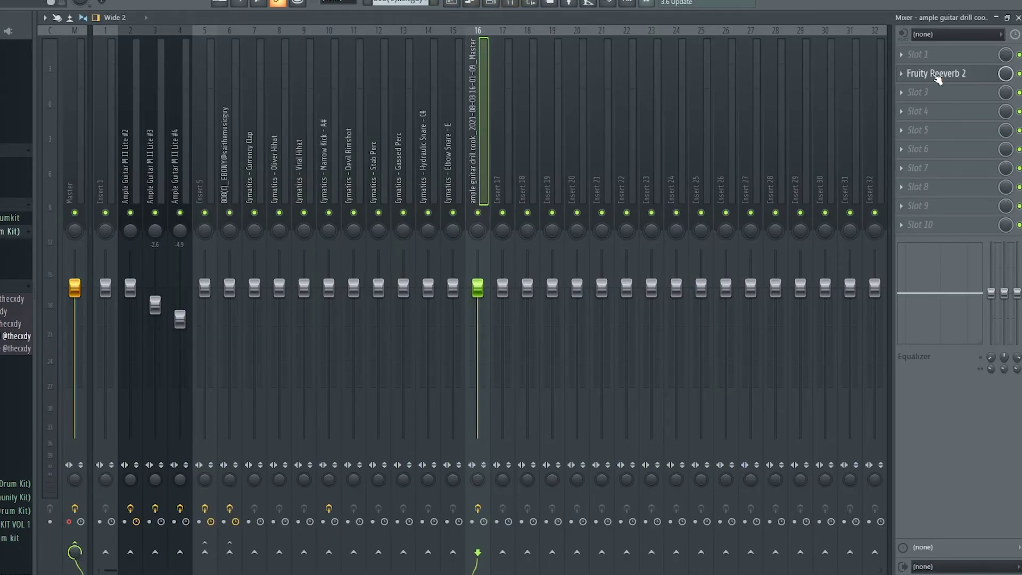
click(935, 74)
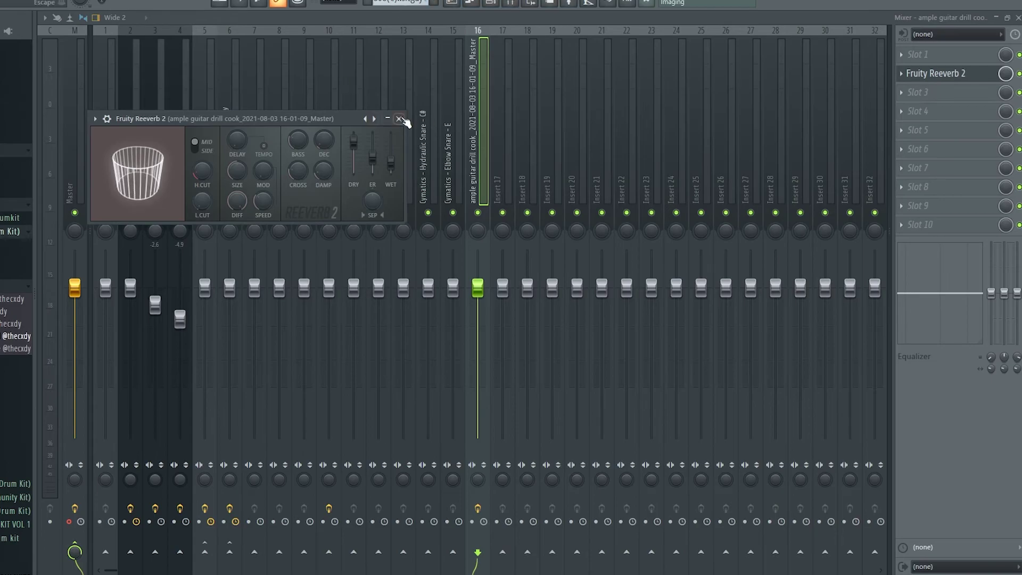
click(398, 118)
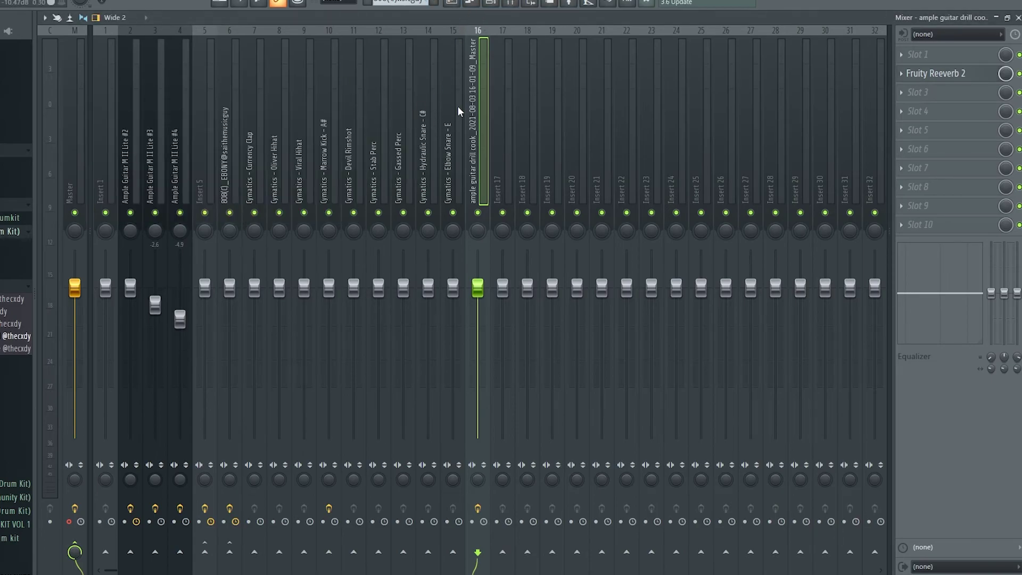
Go through the effect slots of the drum and 808 mixer inserts, ending on Insert 5
click(404, 117)
click(327, 122)
click(280, 118)
click(233, 114)
click(280, 116)
click(405, 117)
click(453, 119)
click(231, 112)
click(378, 120)
click(254, 117)
click(279, 120)
click(328, 120)
click(204, 120)
Check the Master's effect slots, followed by those of the Hydraulic Snare, Gassed Perc and Stab Perc inserts
click(74, 509)
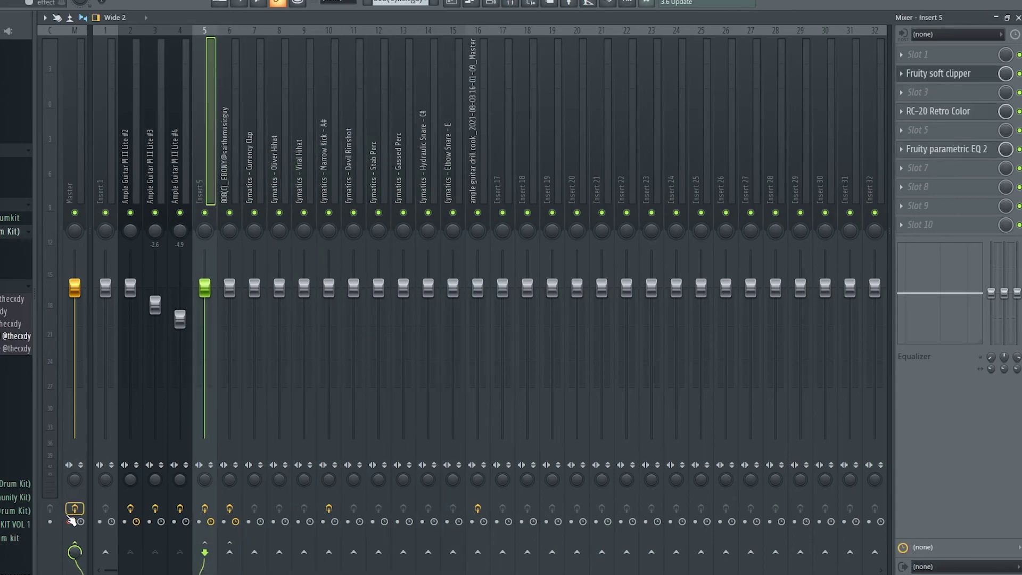
click(75, 508)
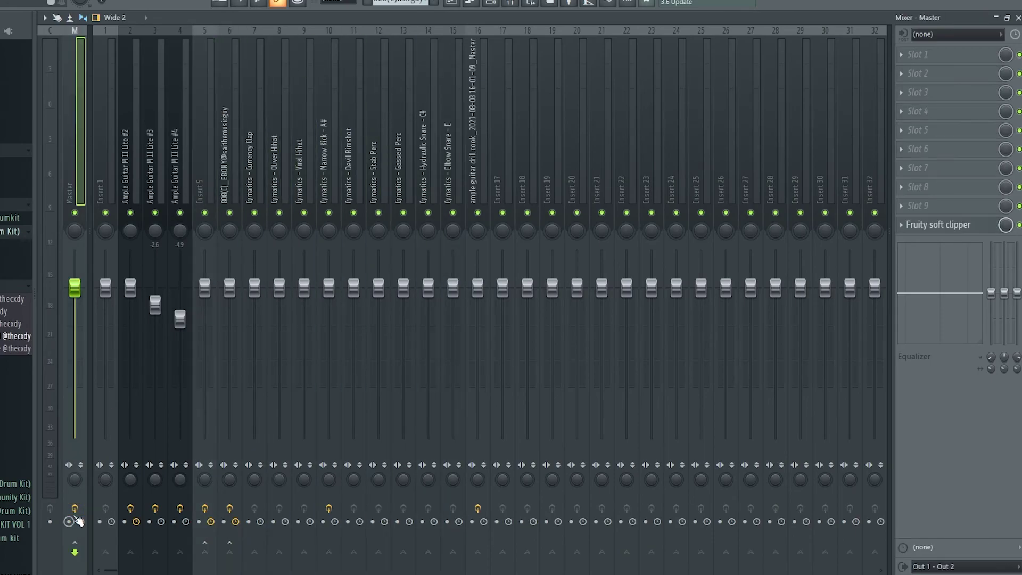
click(428, 133)
click(403, 144)
click(377, 139)
Return to the playlist, examine the melody's ending near bar 97, and play the full arrangement from the start
click(452, 3)
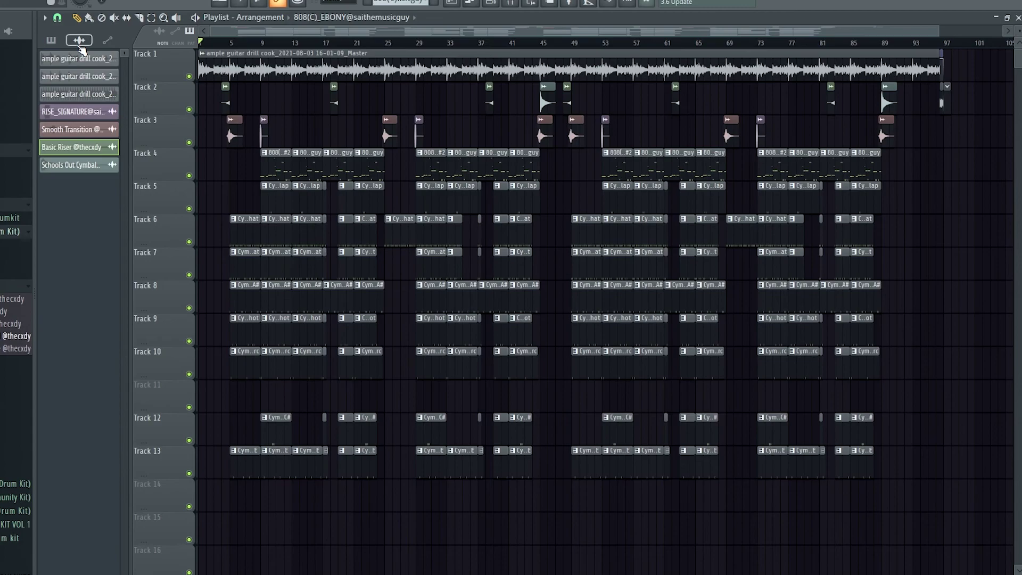
scroll(967, 155, up, 10)
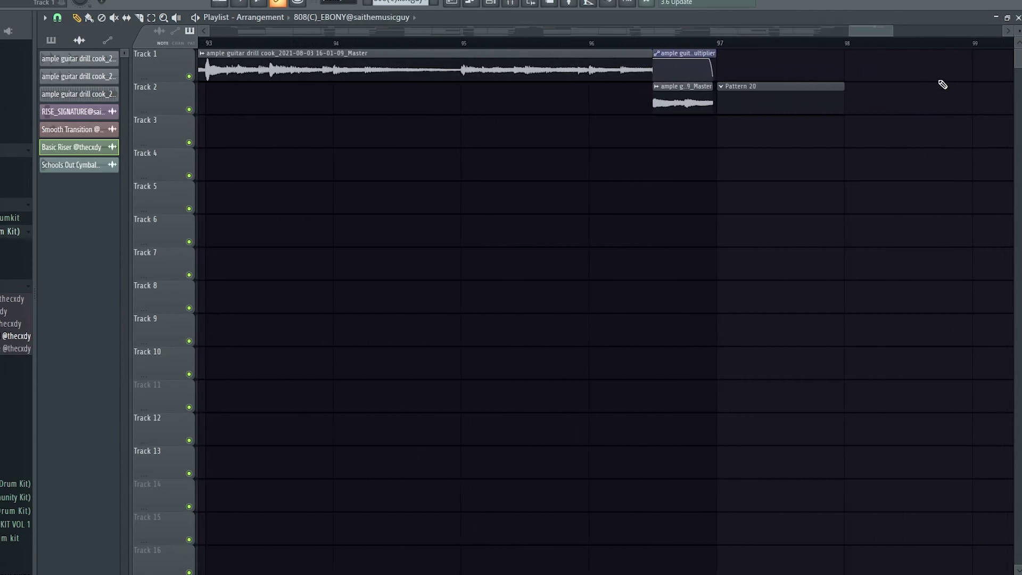
scroll(535, 75, down, 8)
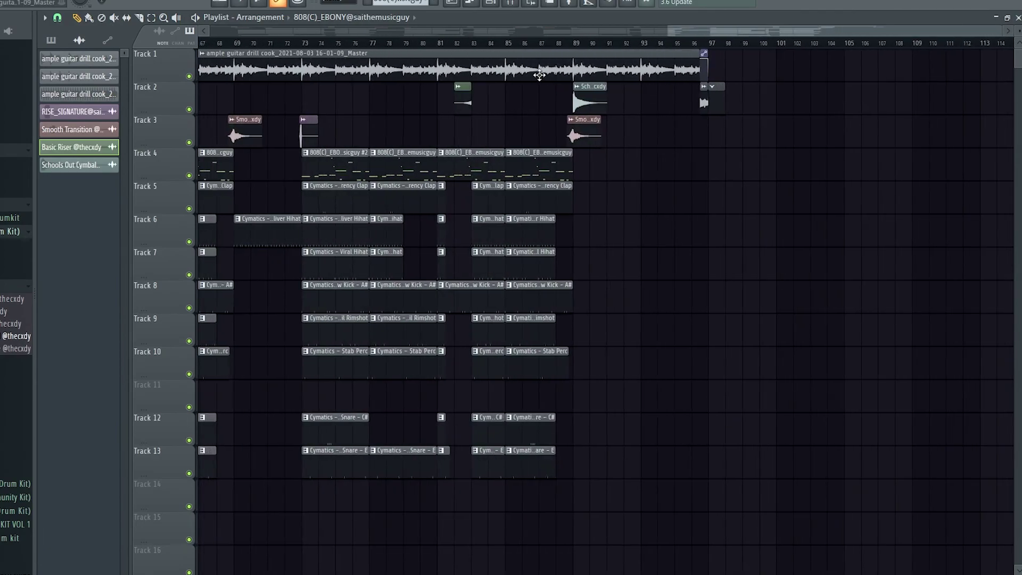
scroll(540, 76, down, 5)
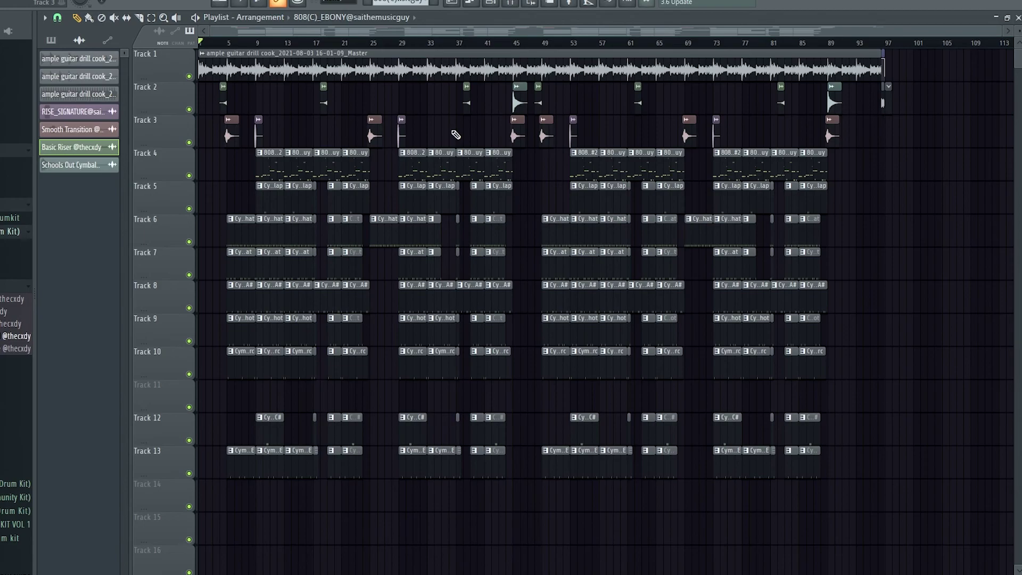
key(space)
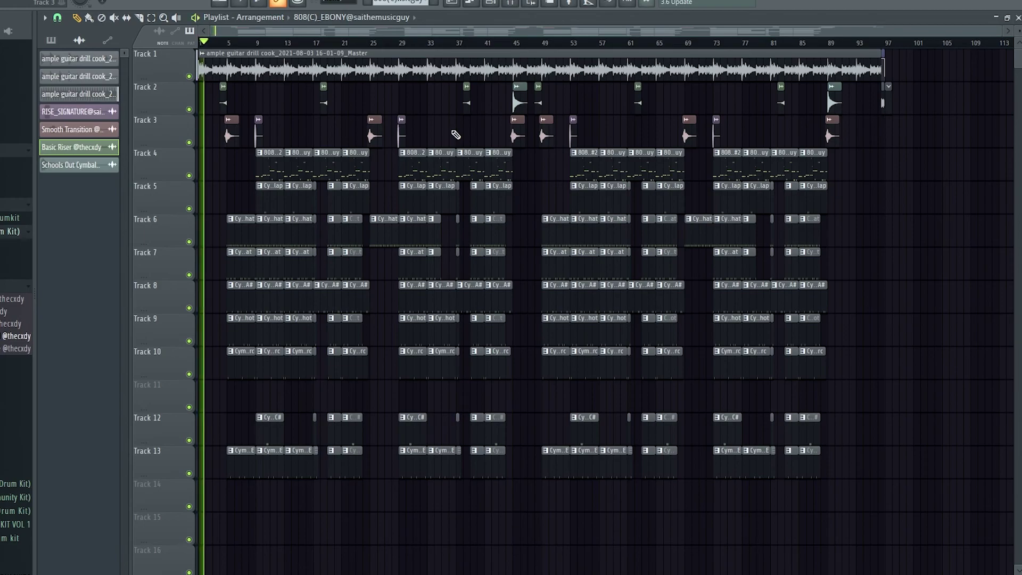